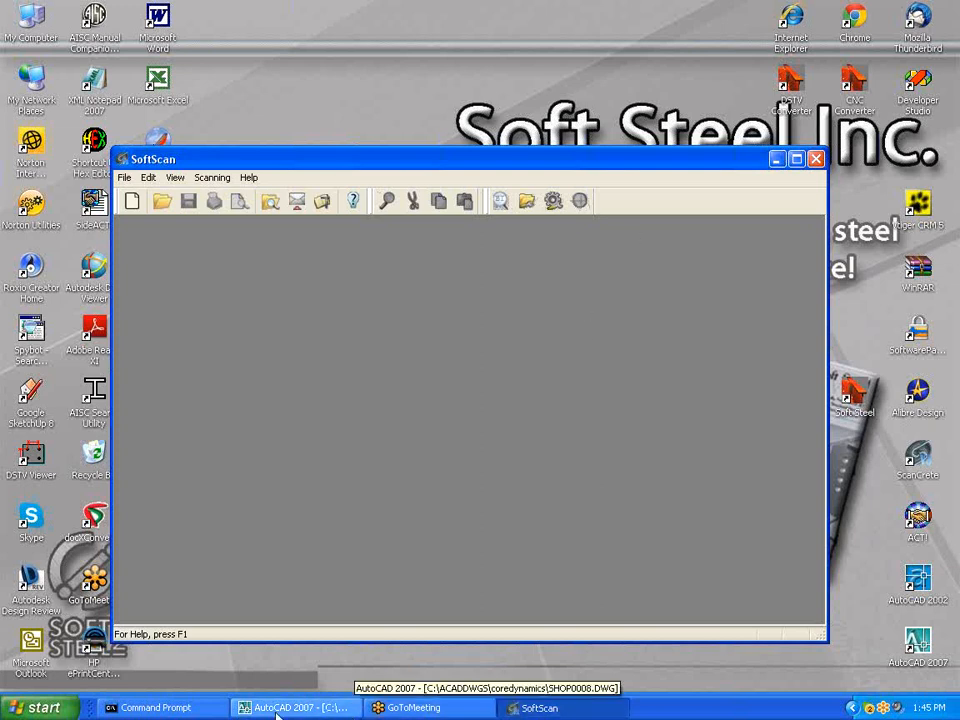
- Switch to AutoCAD, bring the SHOP0008.DWG bill of material into view, and place the SoftScan window below its header row
left_click(309, 711)
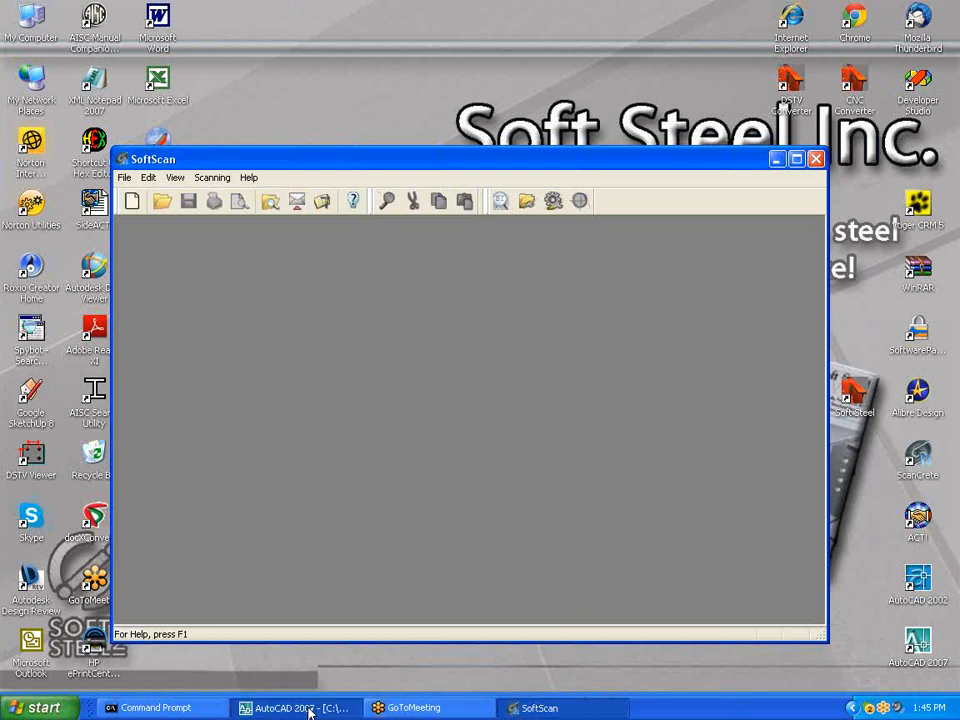
middle_click_drag(372, 165, 497, 165)
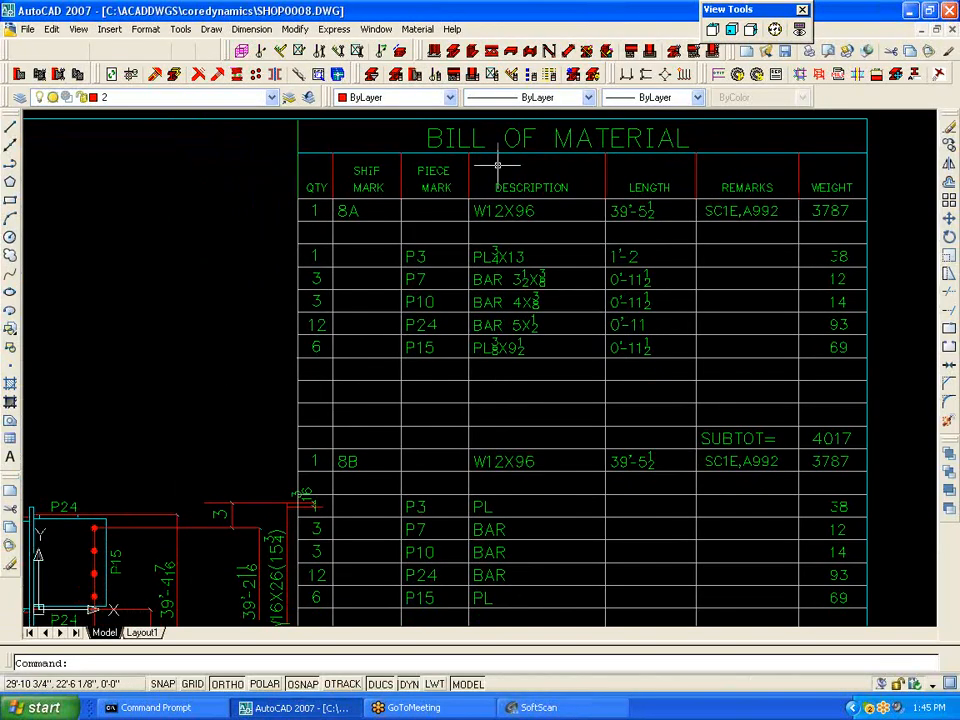
left_click(538, 707)
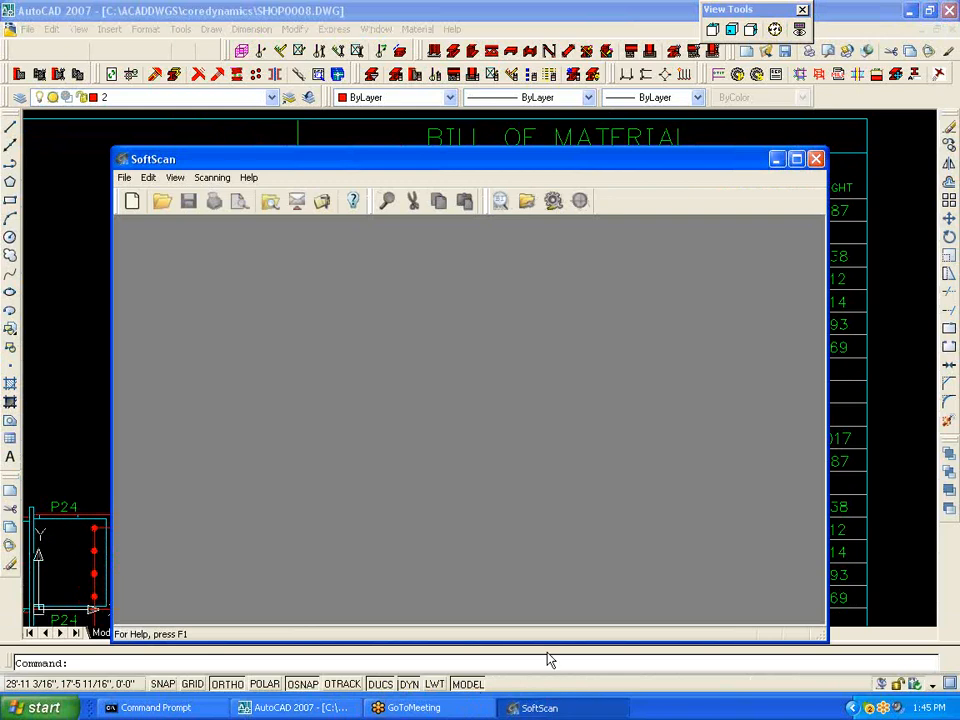
left_click_drag(439, 163, 437, 247)
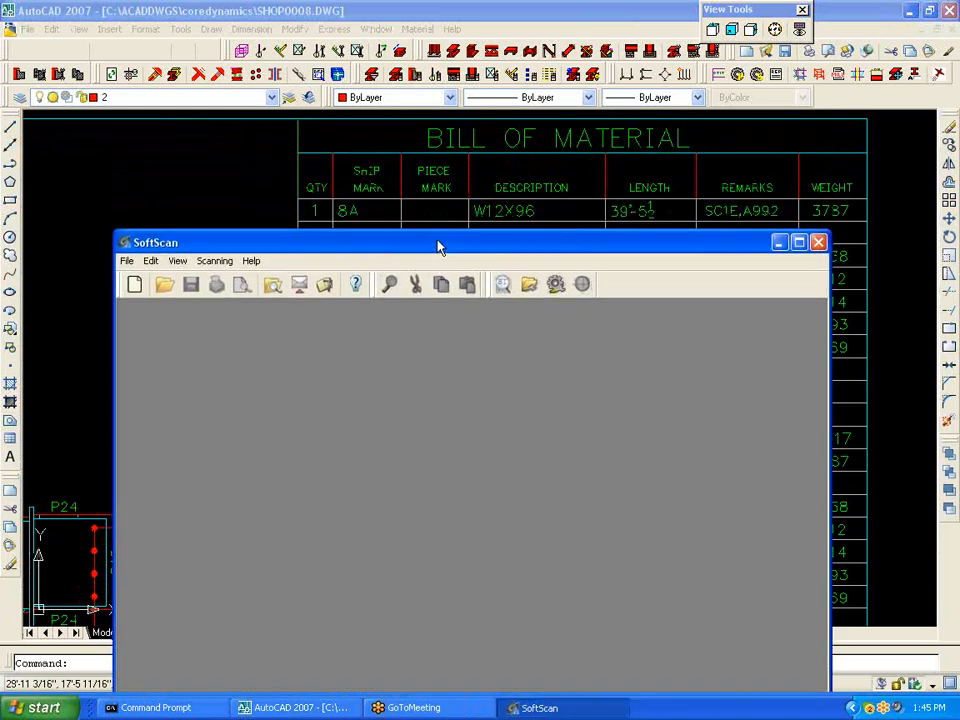
- Open the SoftScan configuration and review the available input formats and the nesting report settings
left_click(556, 287)
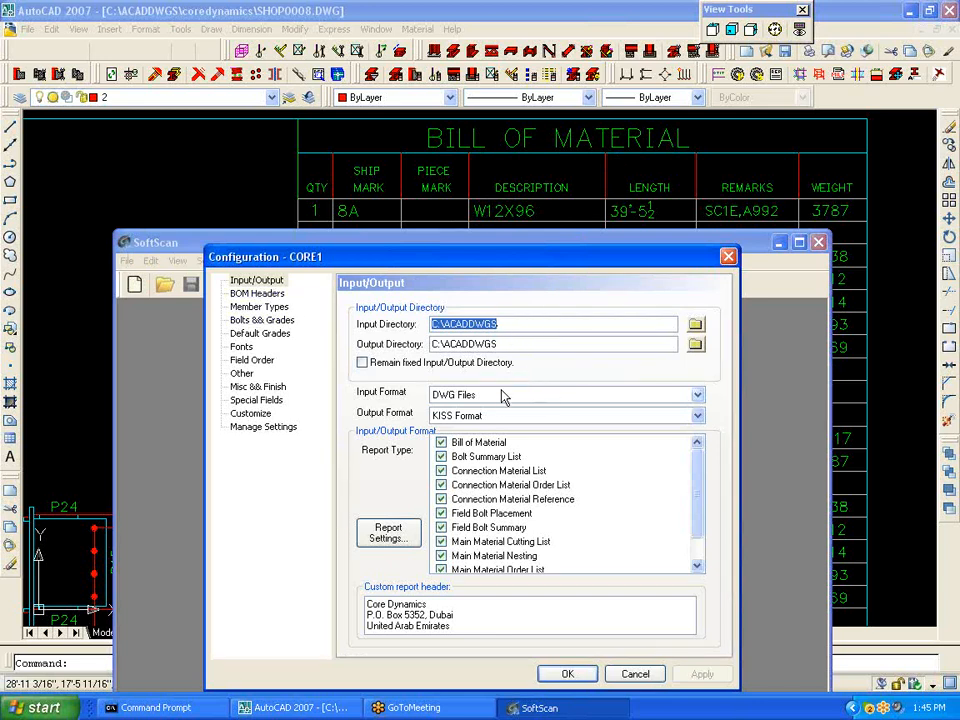
left_click(698, 399)
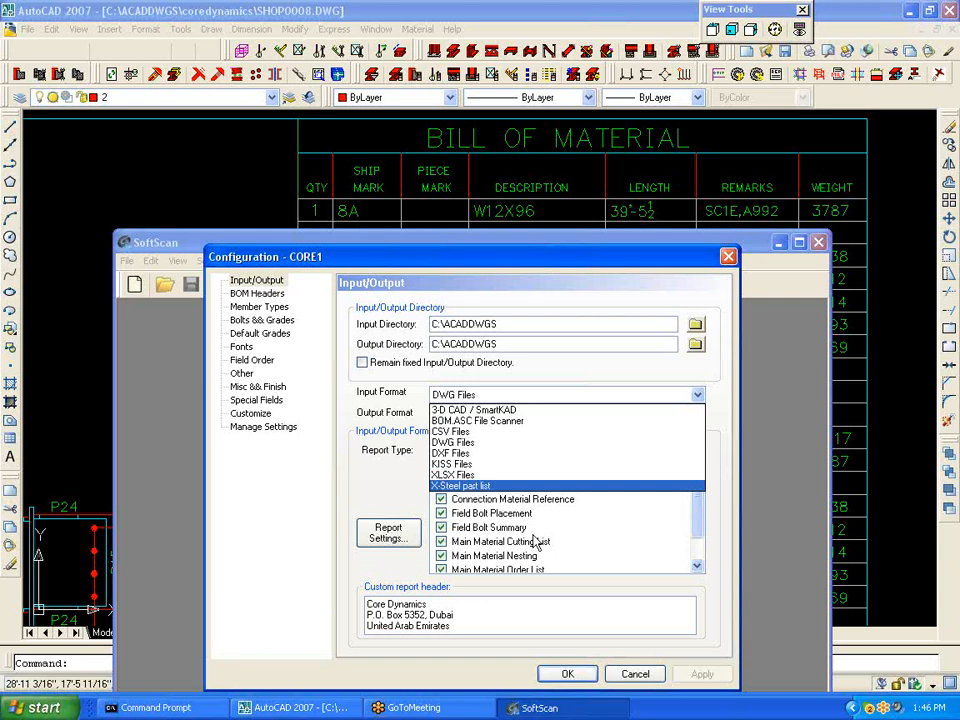
left_click(698, 521)
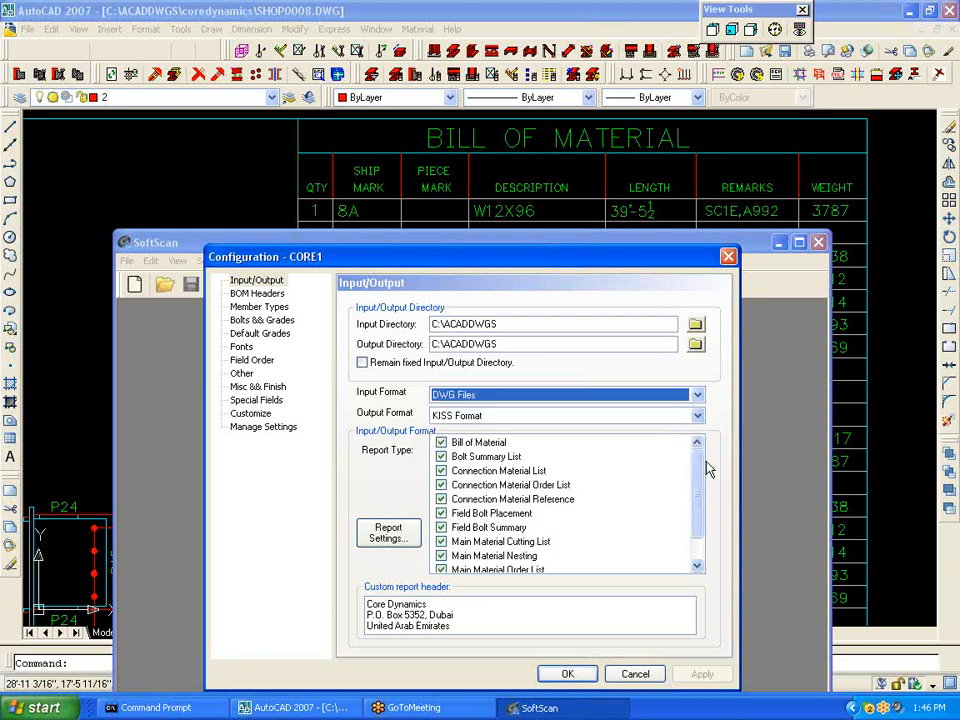
left_click(386, 534)
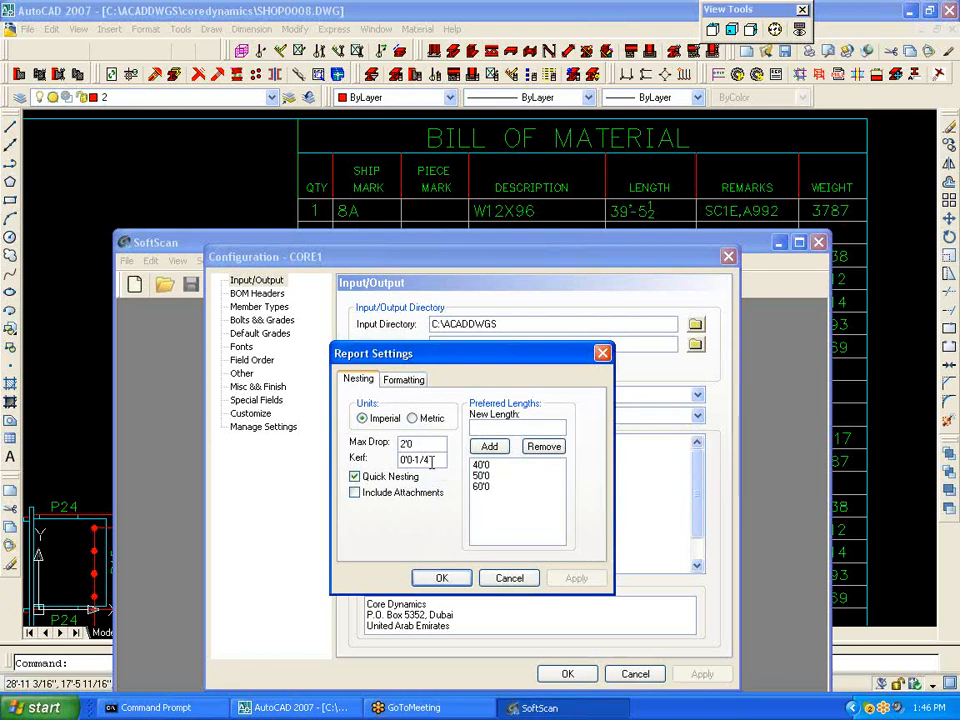
left_click(443, 578)
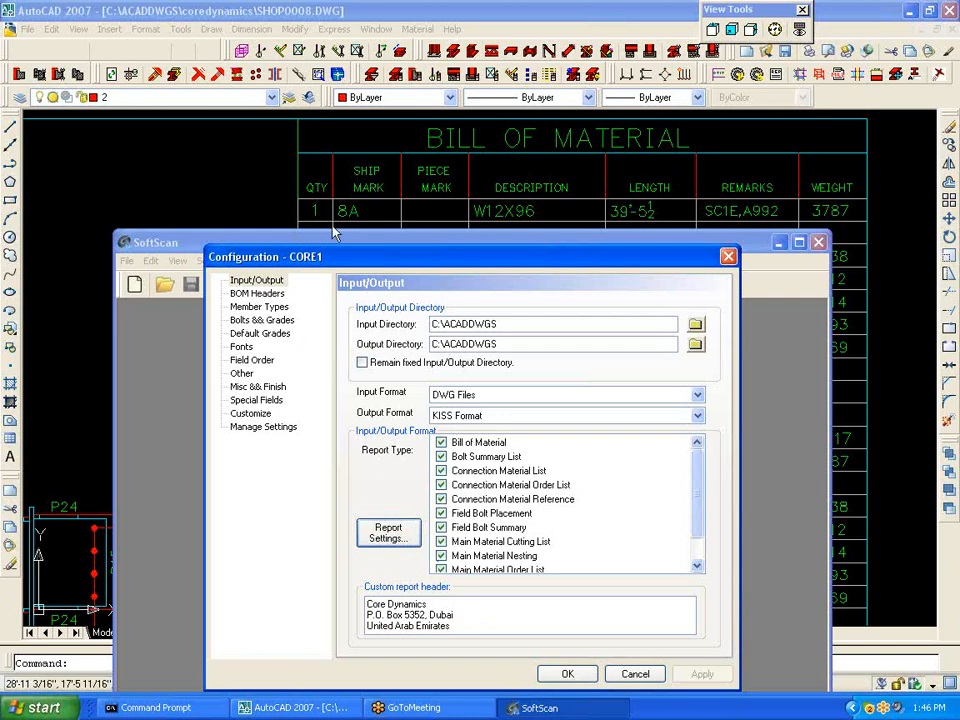
- Add NEWBILLOFMATERIAL to the BOM headers recognised for the TITLES field
left_click(264, 294)
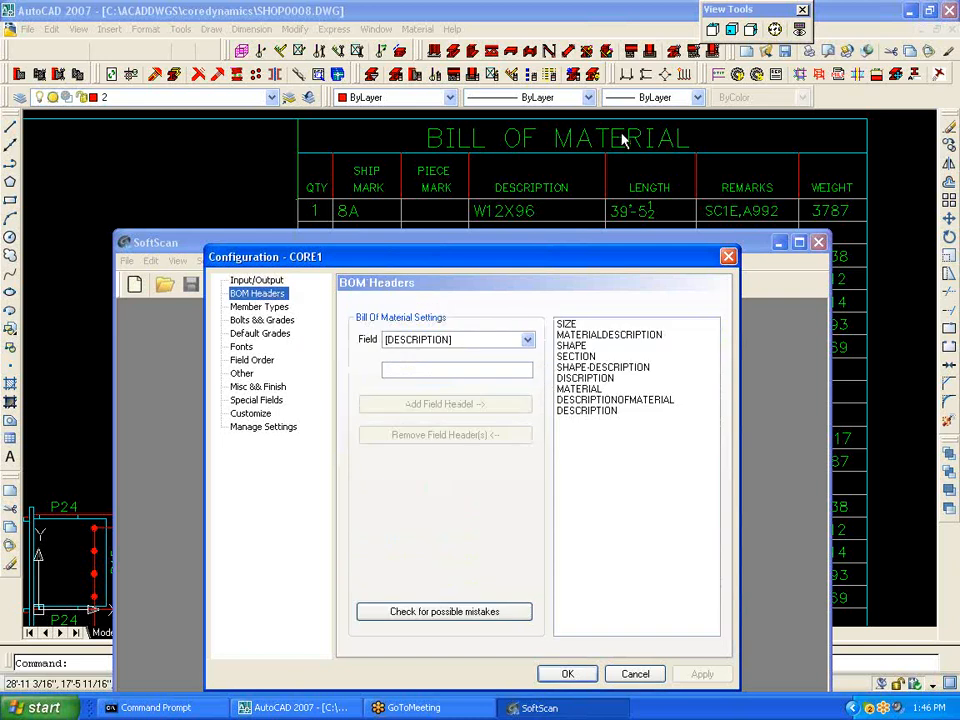
left_click(527, 340)
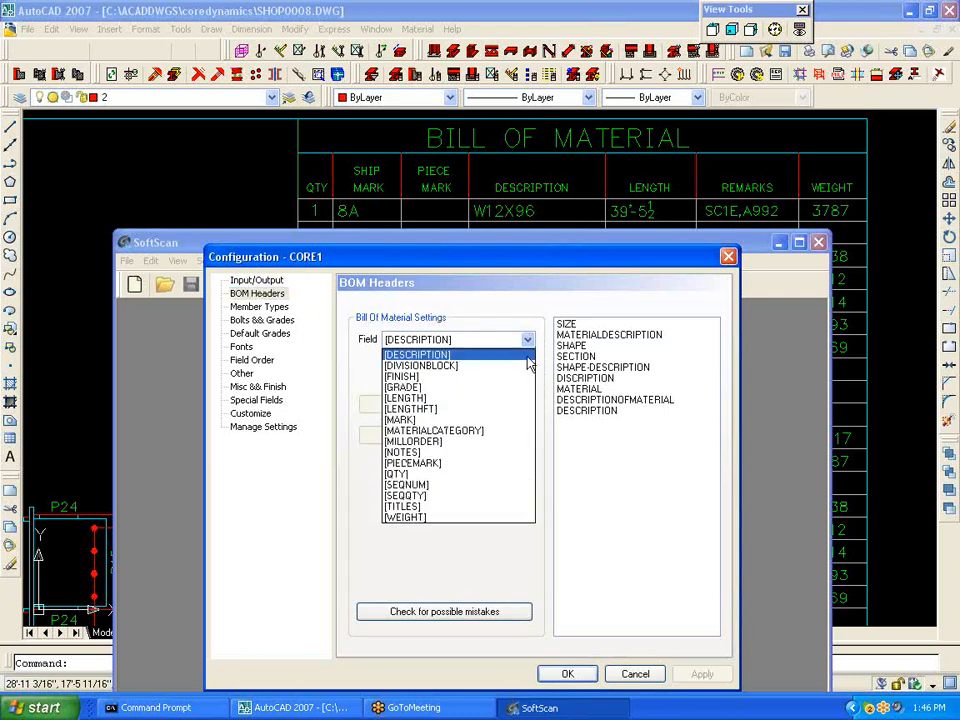
left_click(437, 507)
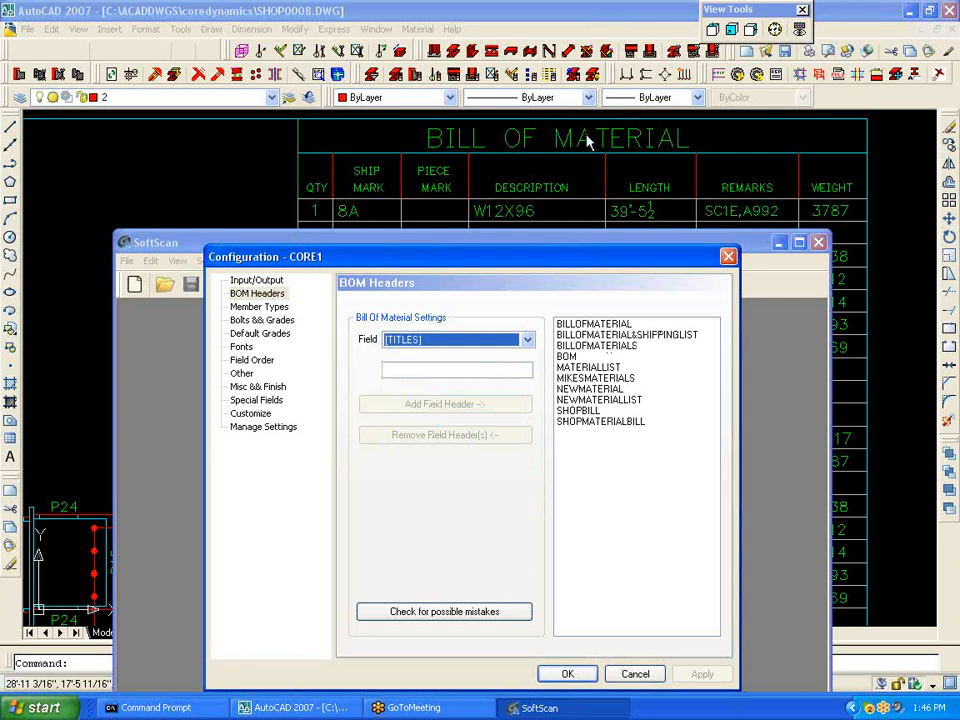
left_click(598, 325)
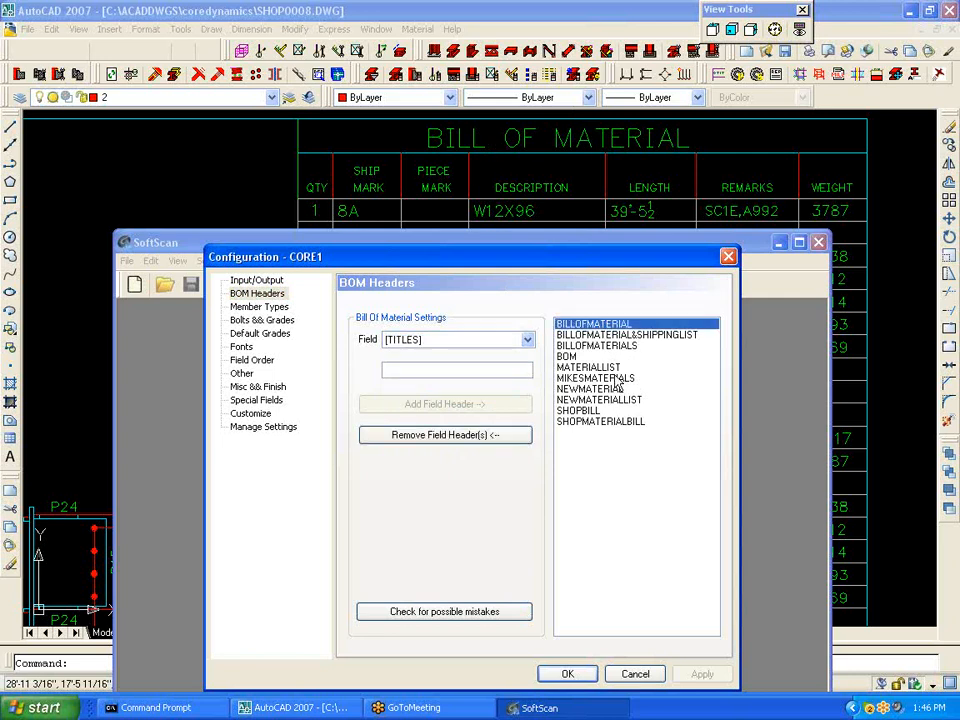
left_click(386, 370)
type("N")
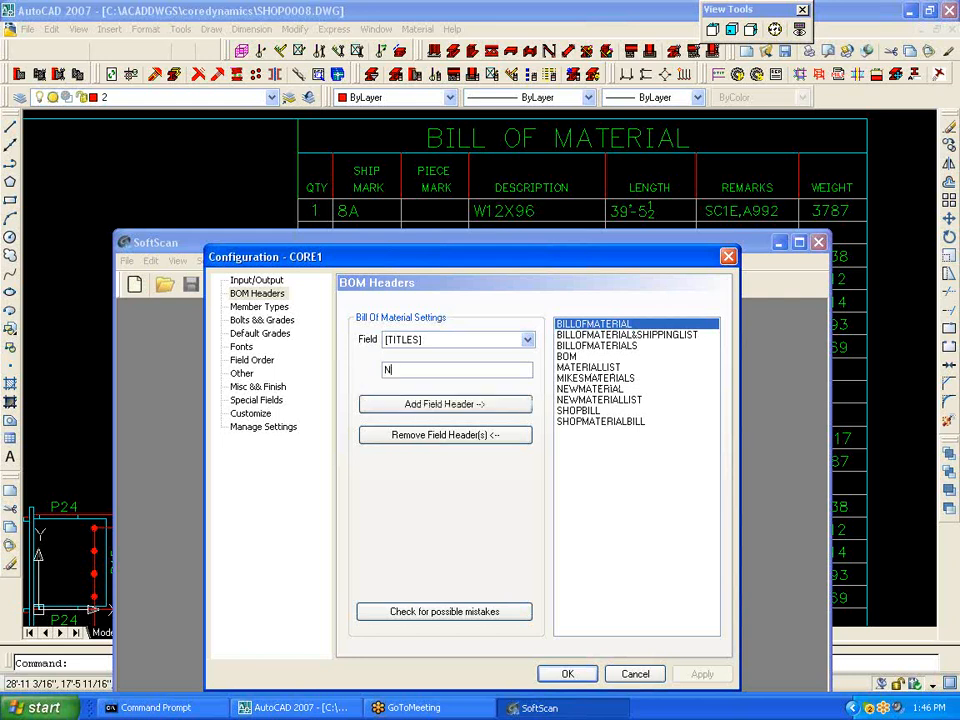
type("EWBILLOFMATERIAL")
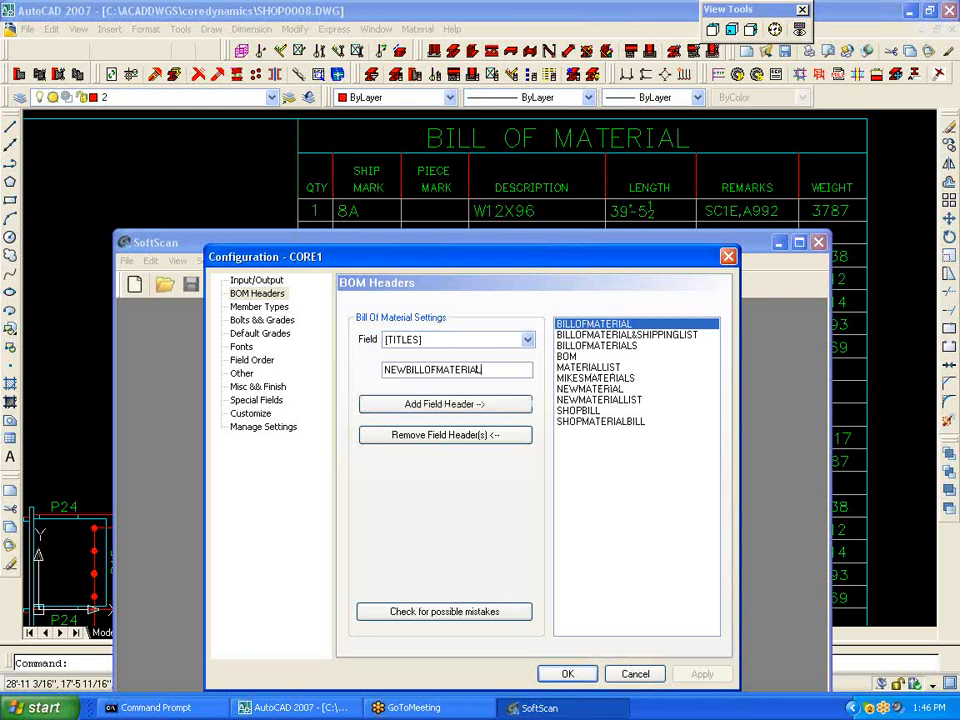
left_click(393, 406)
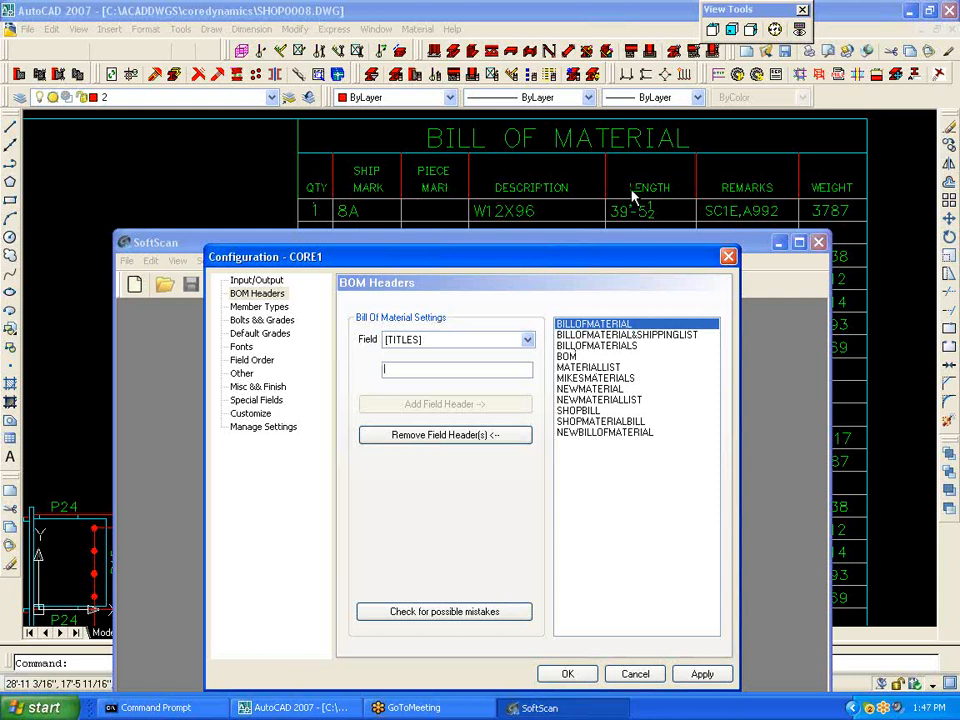
- Check the QTY entry among the QTY field's BOM headers and add QTYNEW as another header
left_click(527, 339)
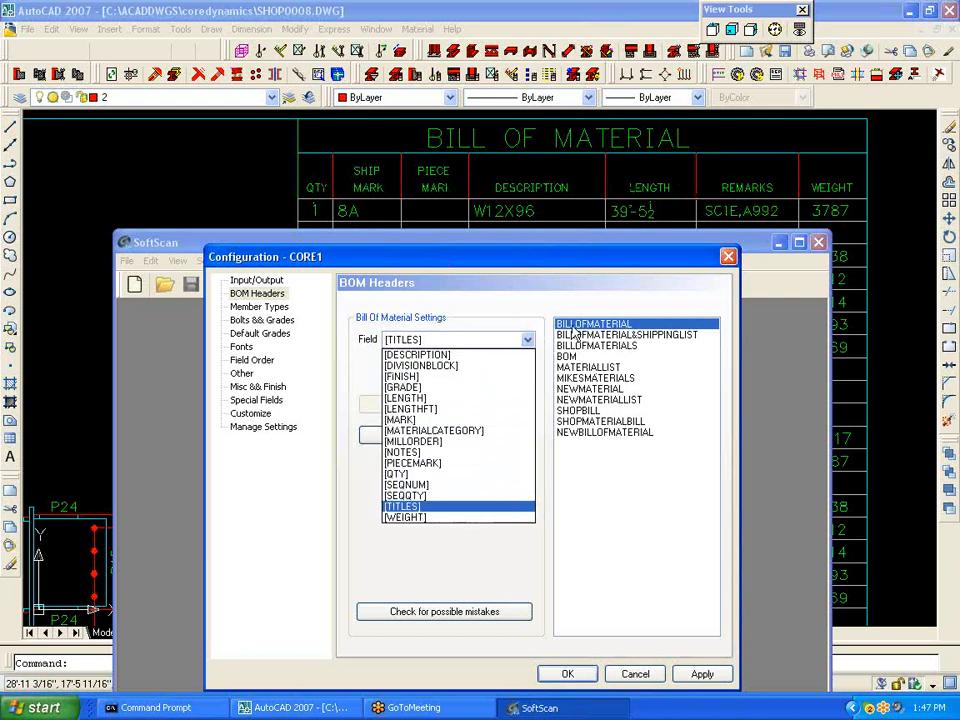
left_click(430, 474)
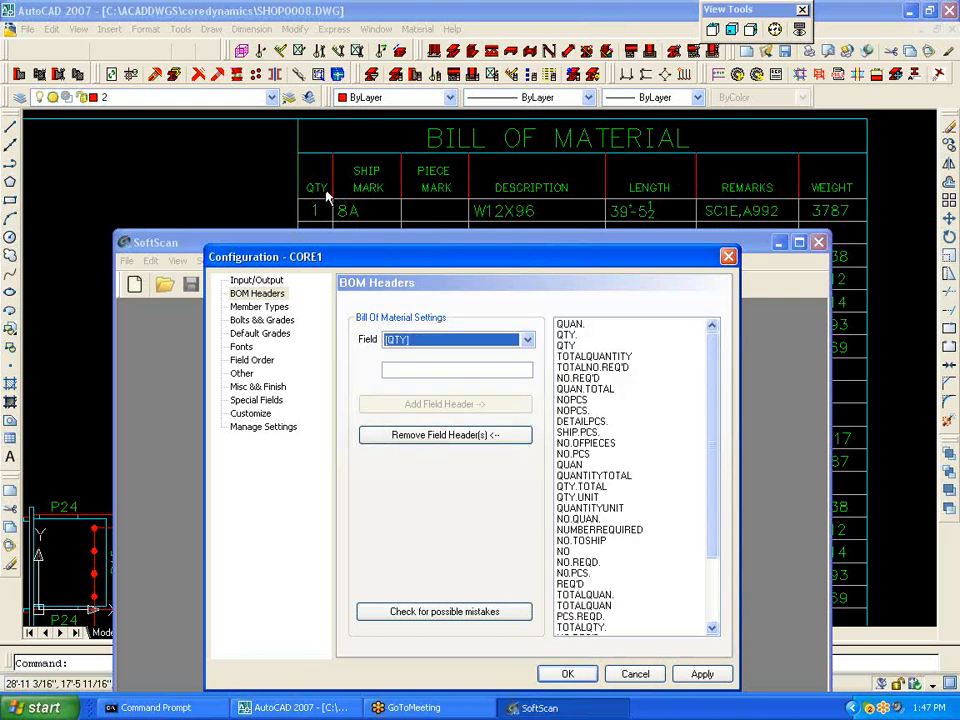
left_click(572, 345)
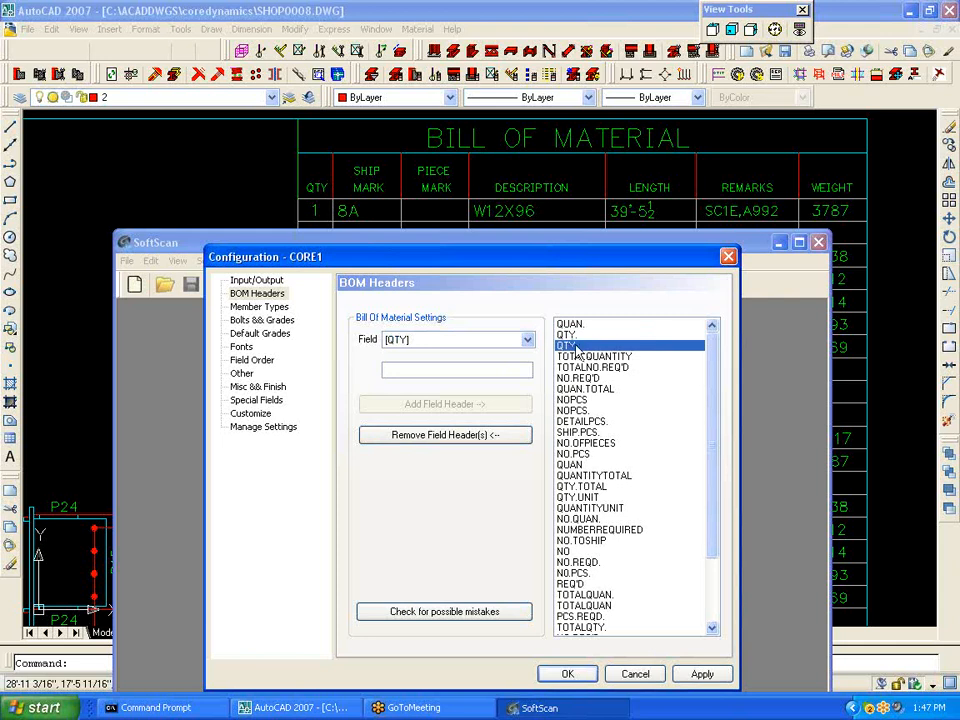
left_click(407, 368)
type("QTYNEW")
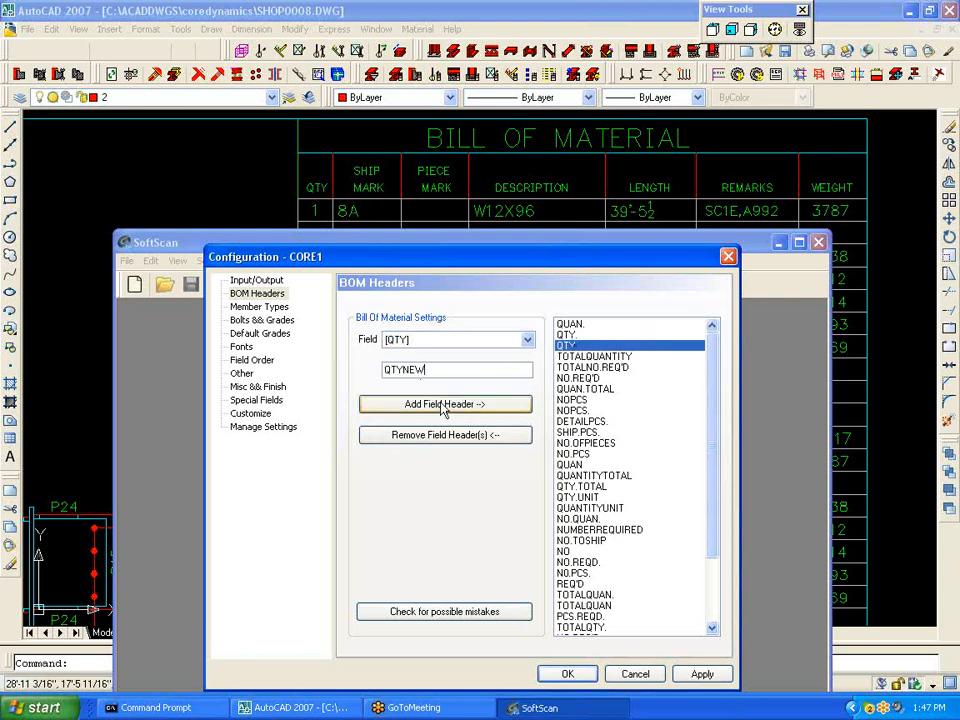
left_click(441, 410)
- Remove the QTYNEW header from the QTY field's list
left_click_drag(711, 418, 720, 553)
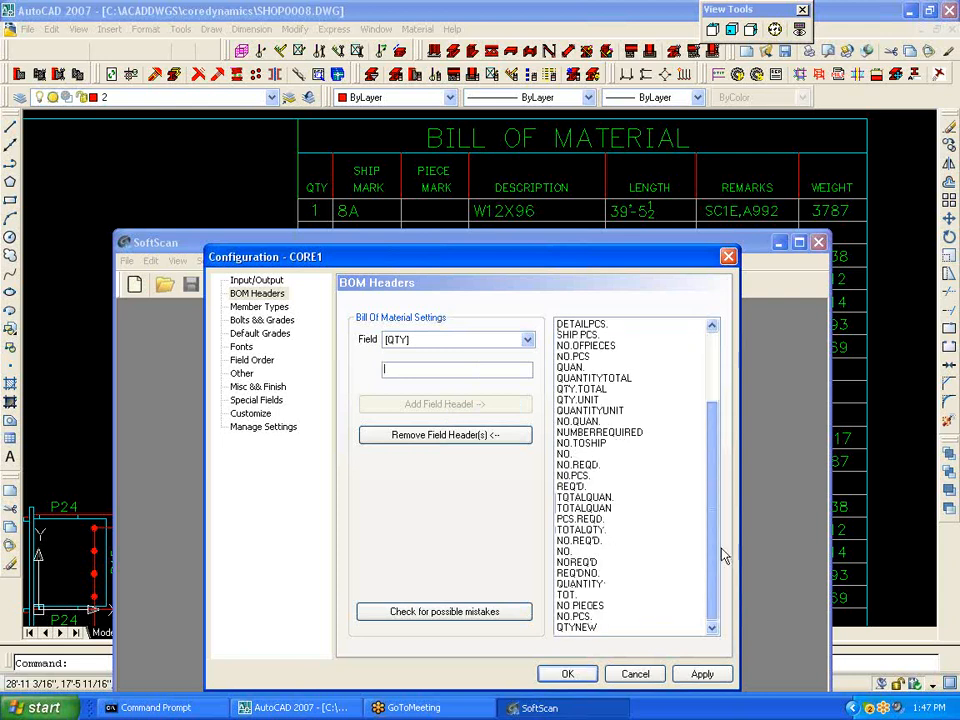
left_click(590, 628)
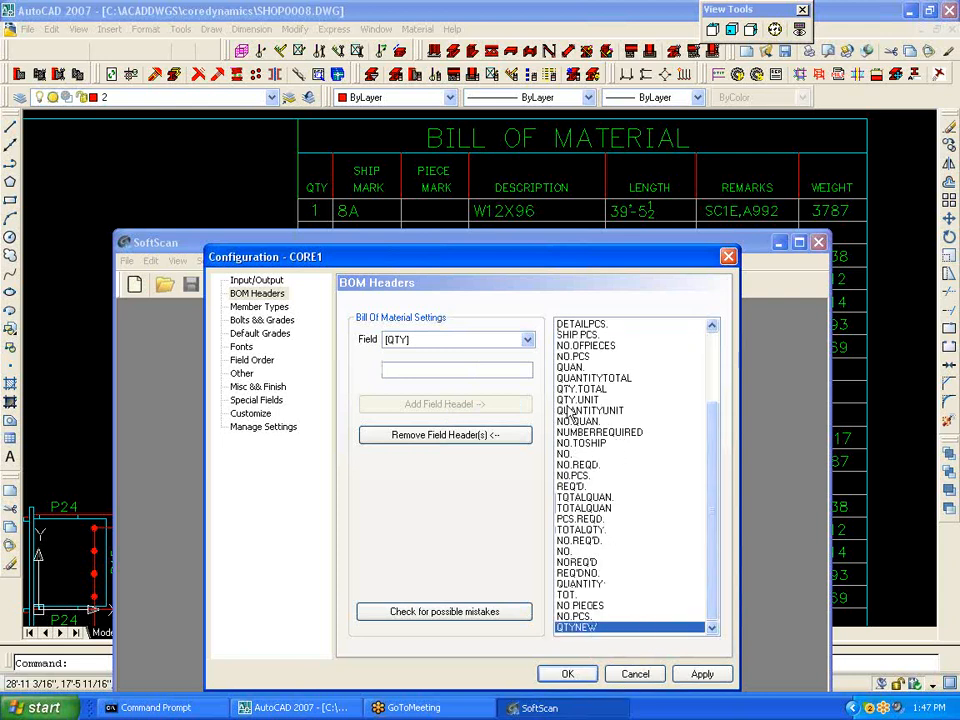
left_click(468, 436)
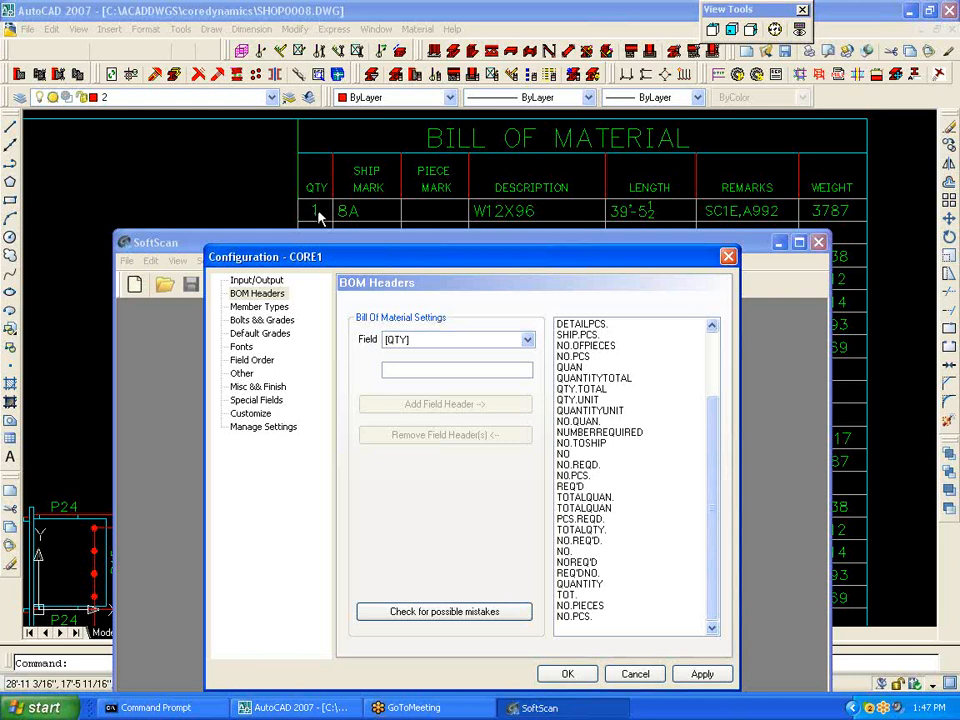
- Examine the BOM headers for the MARK field, in particular SHIPMARK, and those for the PIECEMARK field
left_click(528, 340)
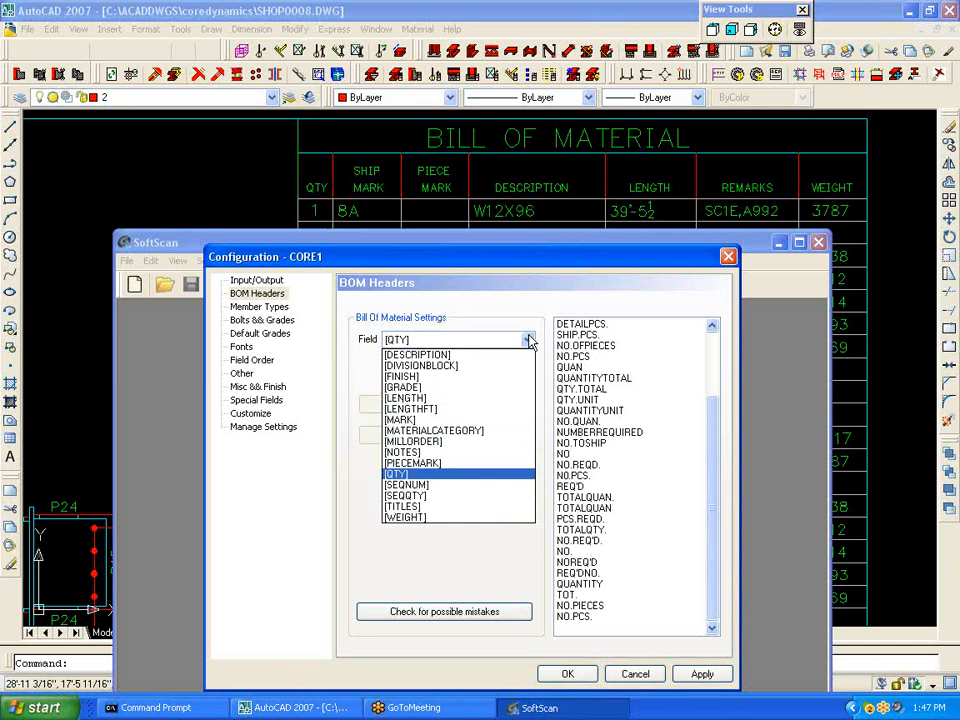
left_click(423, 419)
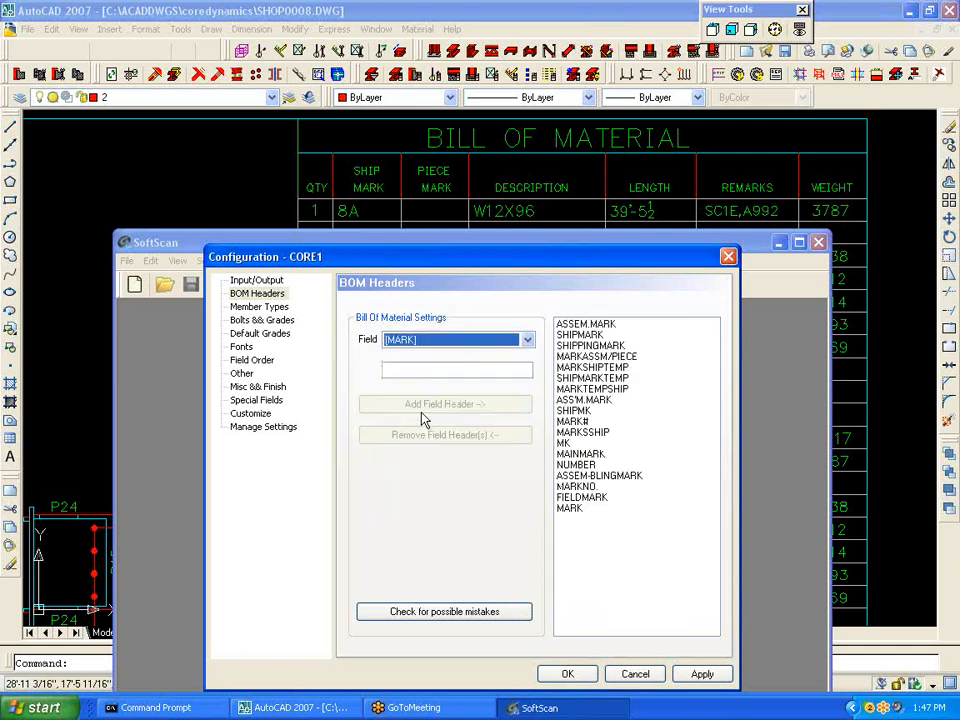
left_click(587, 339)
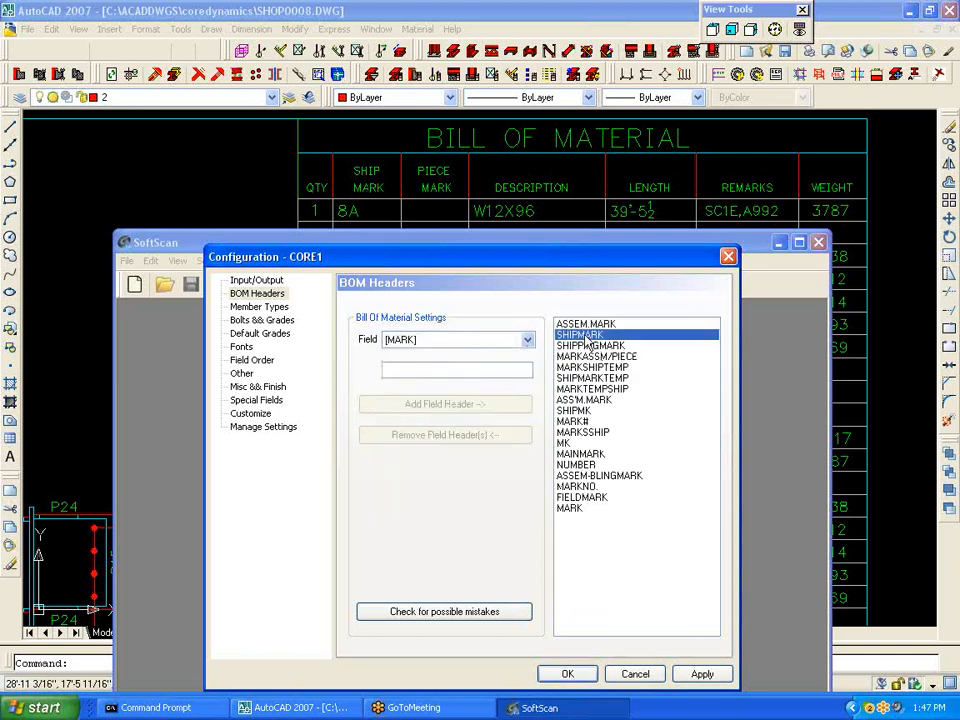
left_click(527, 339)
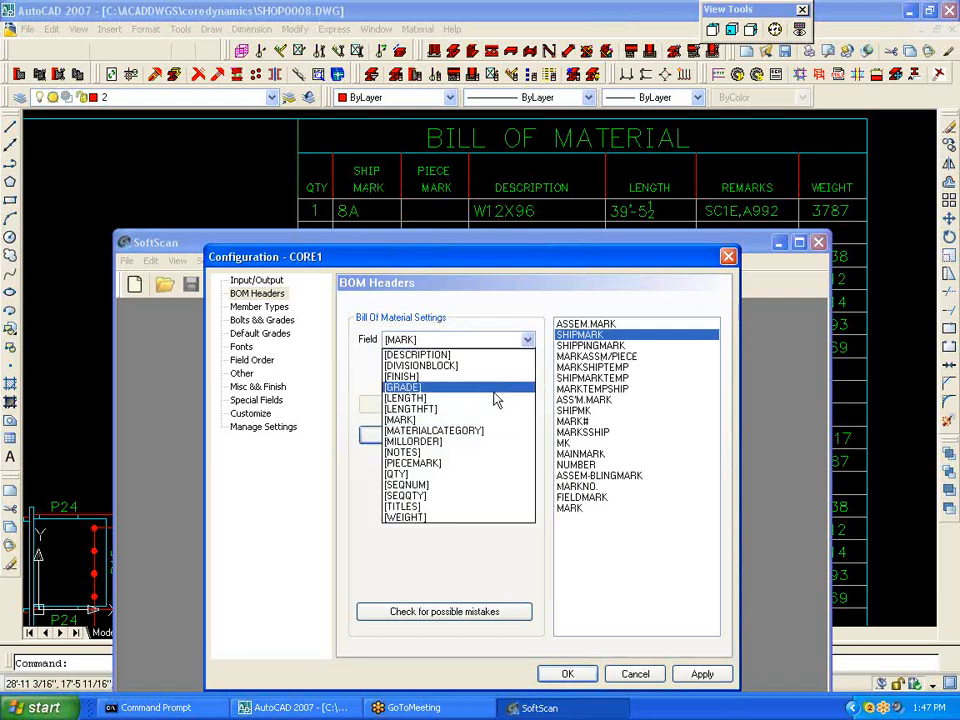
left_click(428, 463)
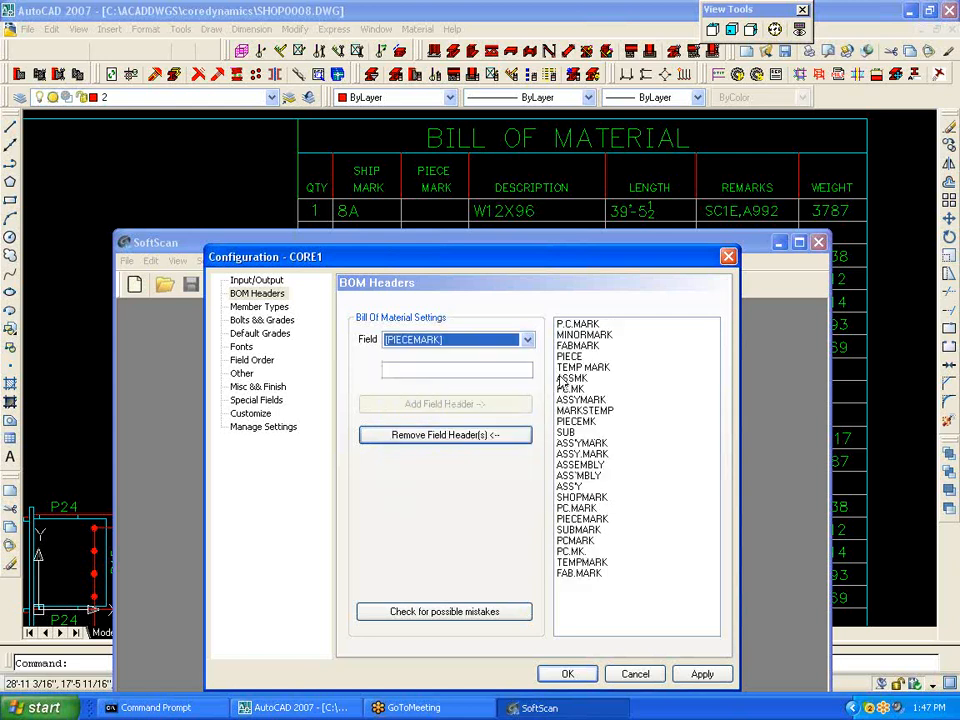
- Enter DISCRIPTION as a header name for the DESCRIPTION field and locate the same spelling in its header list
left_click(527, 340)
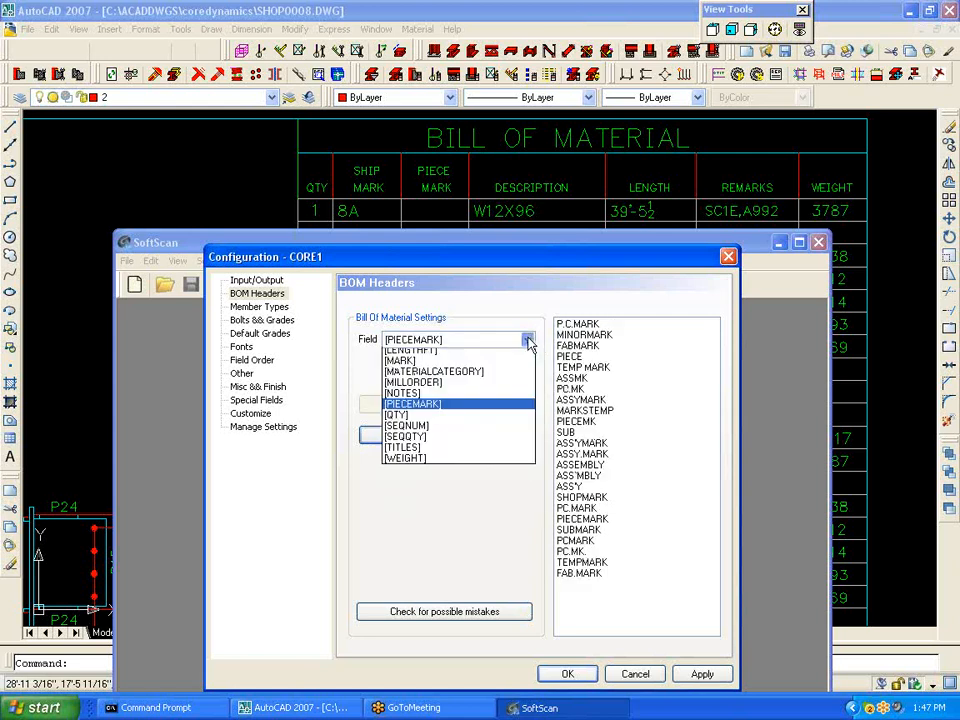
left_click(478, 349)
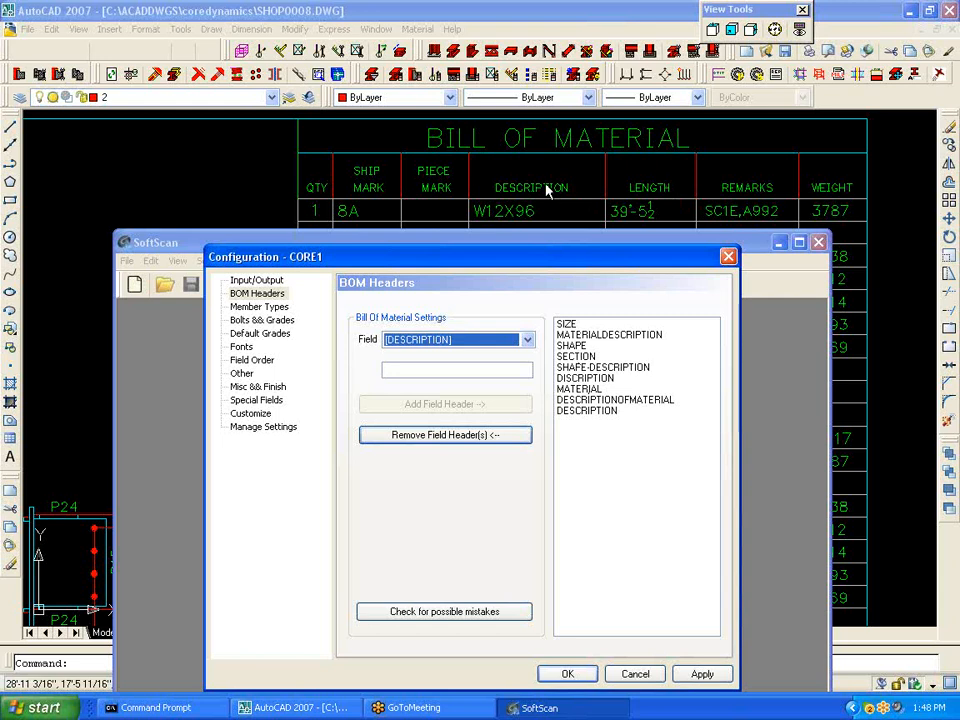
left_click(411, 369)
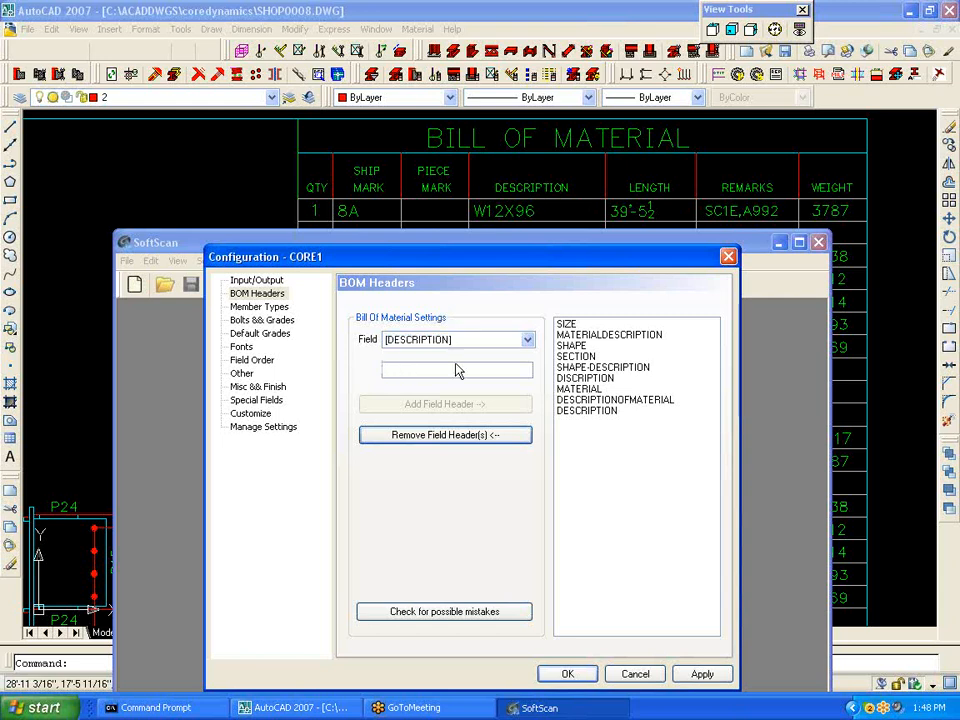
type("DISCRIPTION")
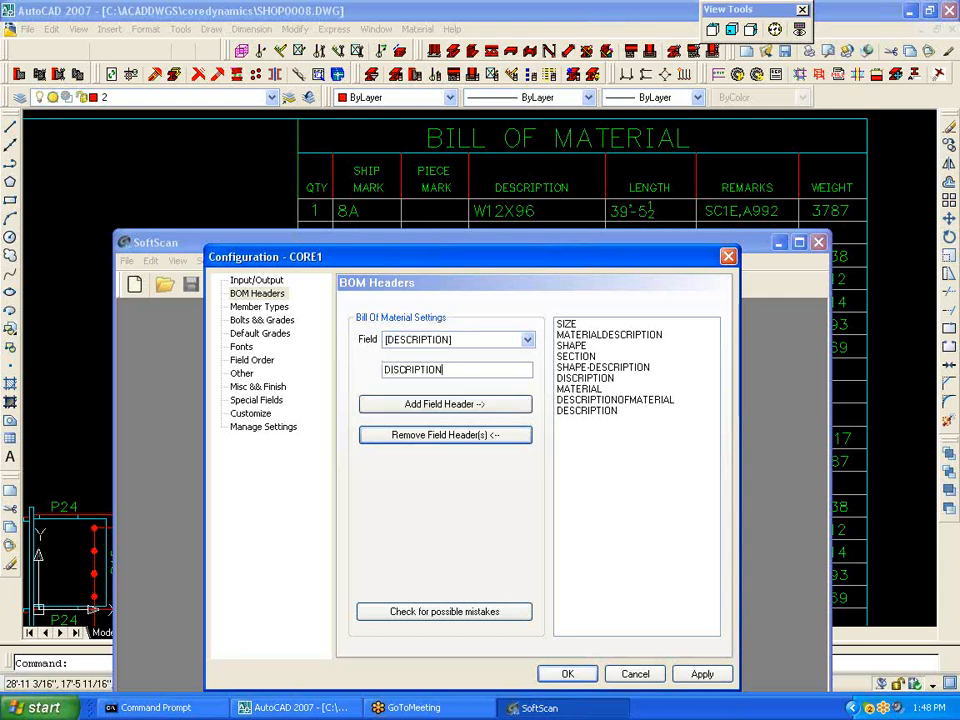
left_click(603, 379)
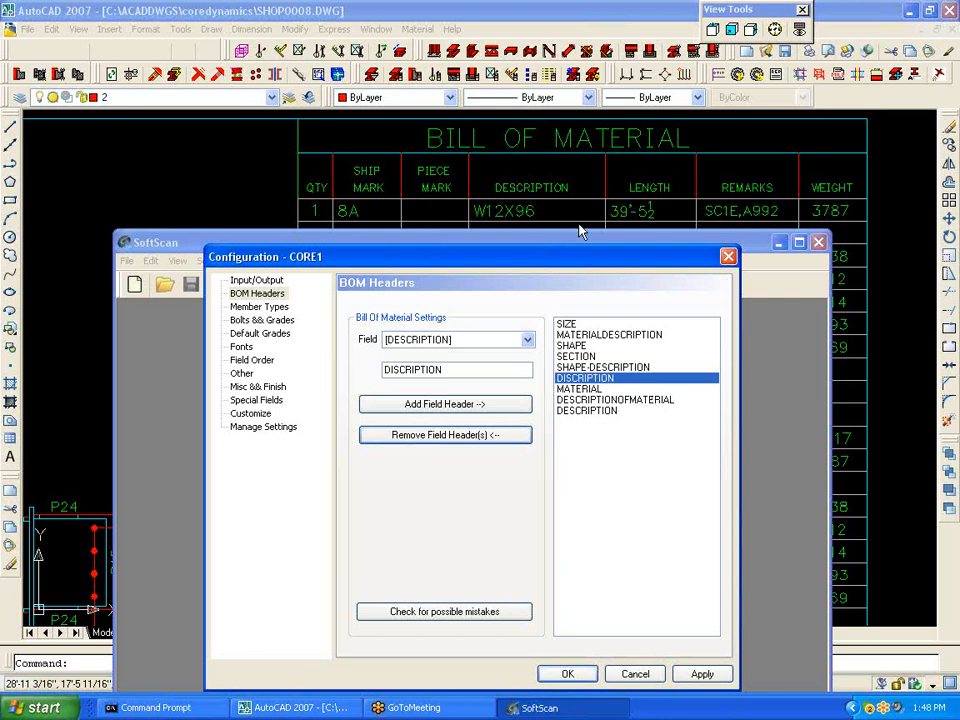
- Display the BOM headers recognised for the LENGTH field
left_click(530, 341)
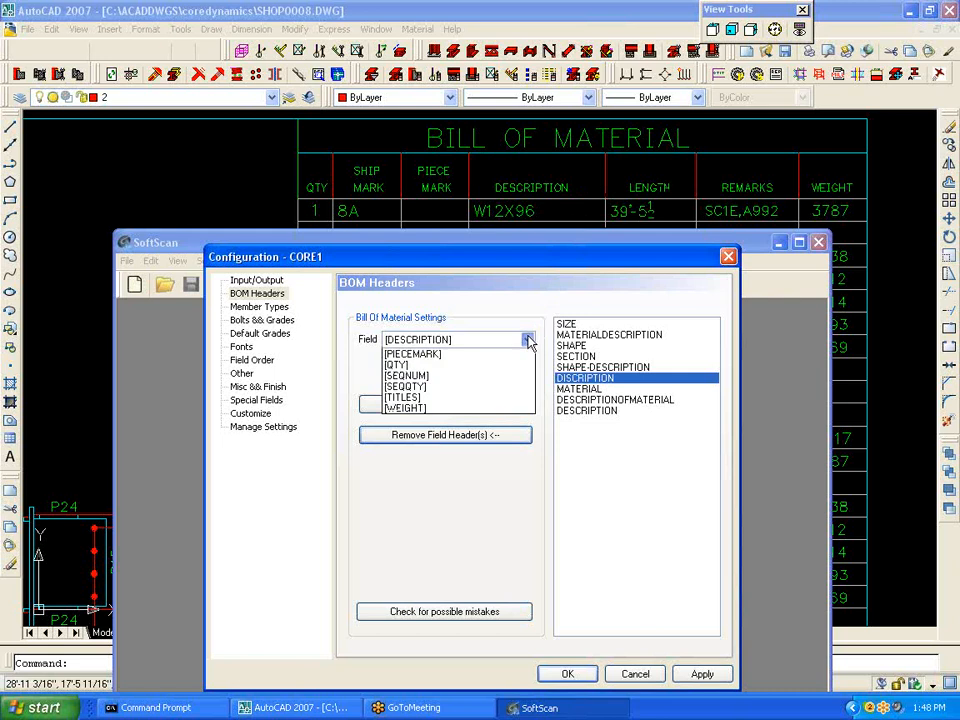
left_click(470, 397)
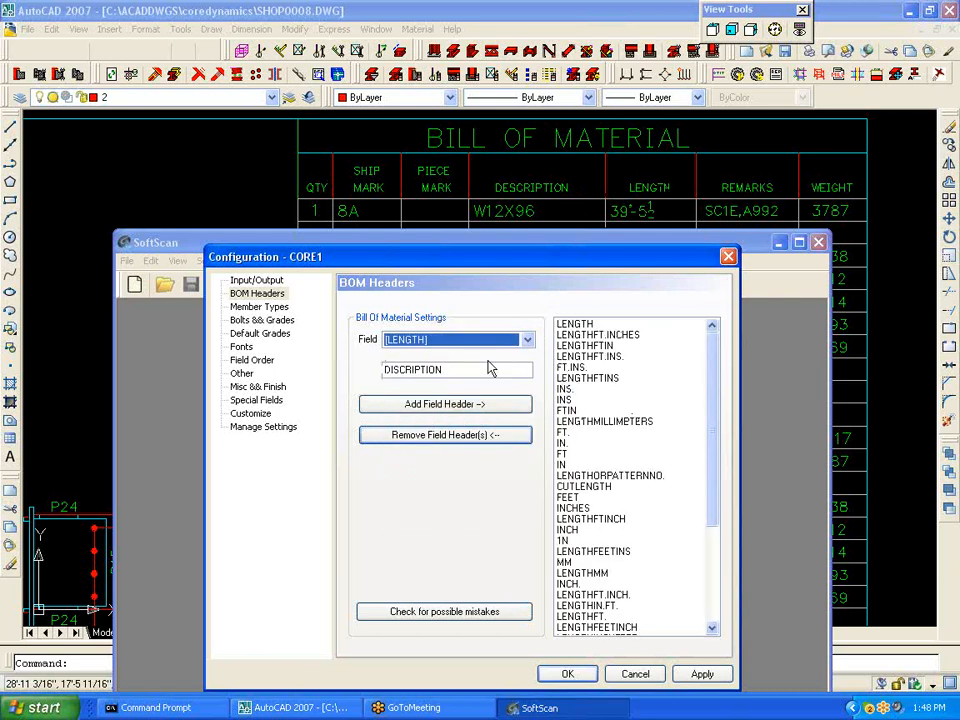
- Locate the LENGTH header in the LENGTH field's list and view the other available BOM fields
left_click(600, 324)
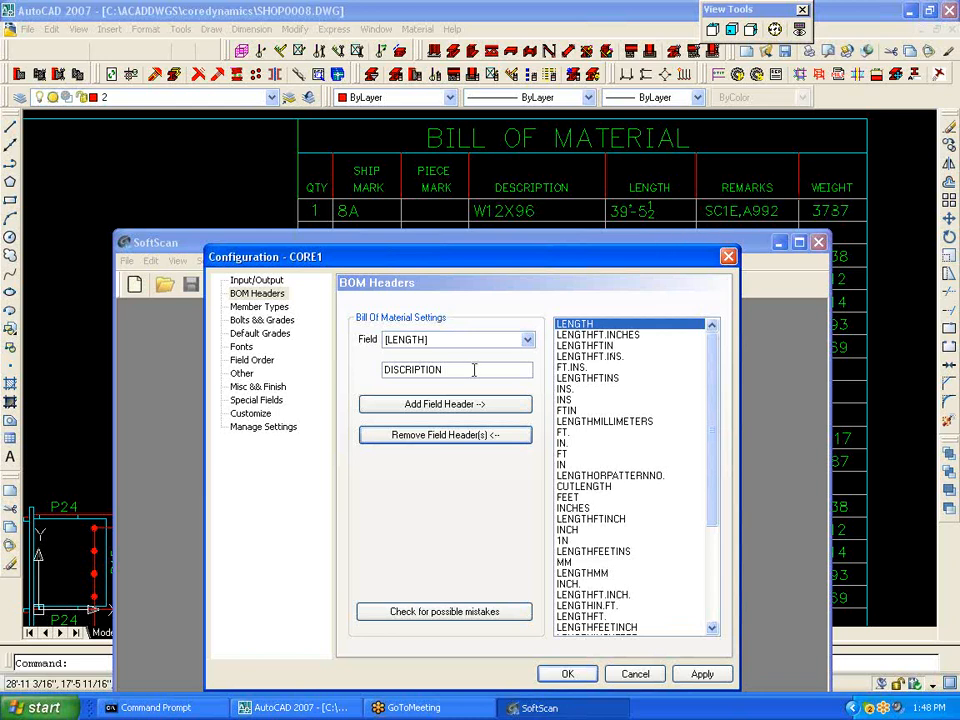
left_click(528, 341)
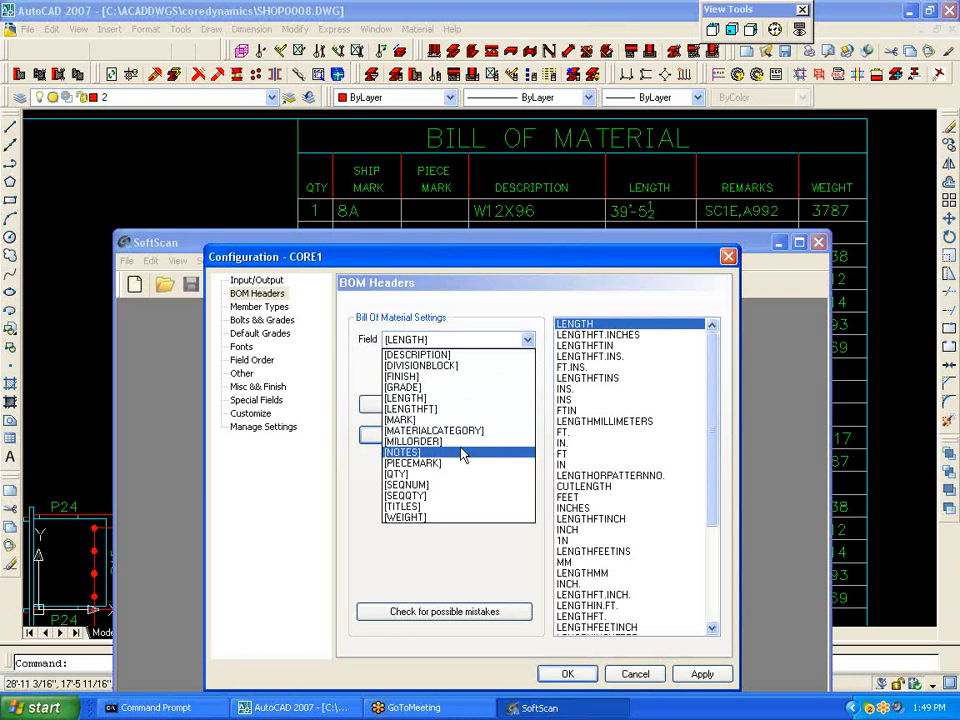
left_click(257, 312)
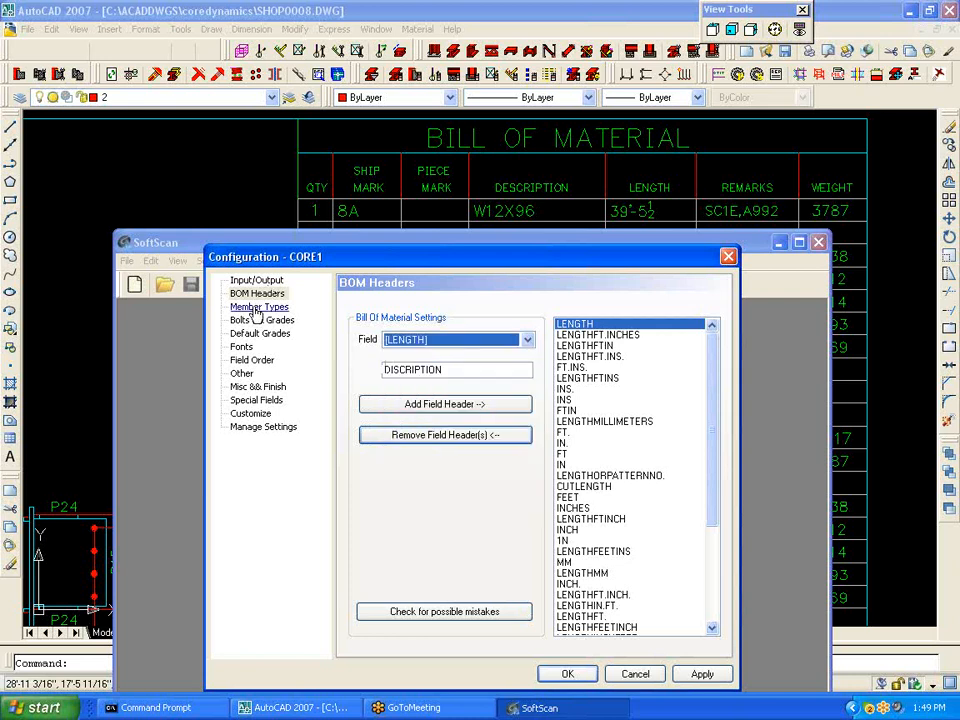
- Open the member type settings and locate the W type among both the main members and the attachments
left_click(257, 310)
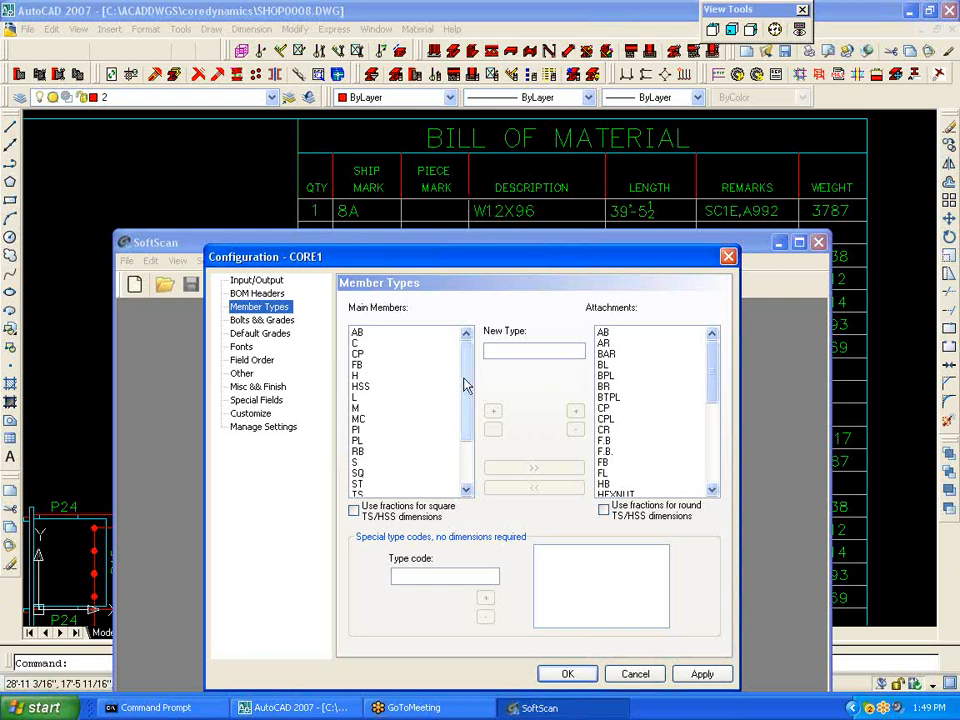
left_click_drag(467, 385, 407, 450)
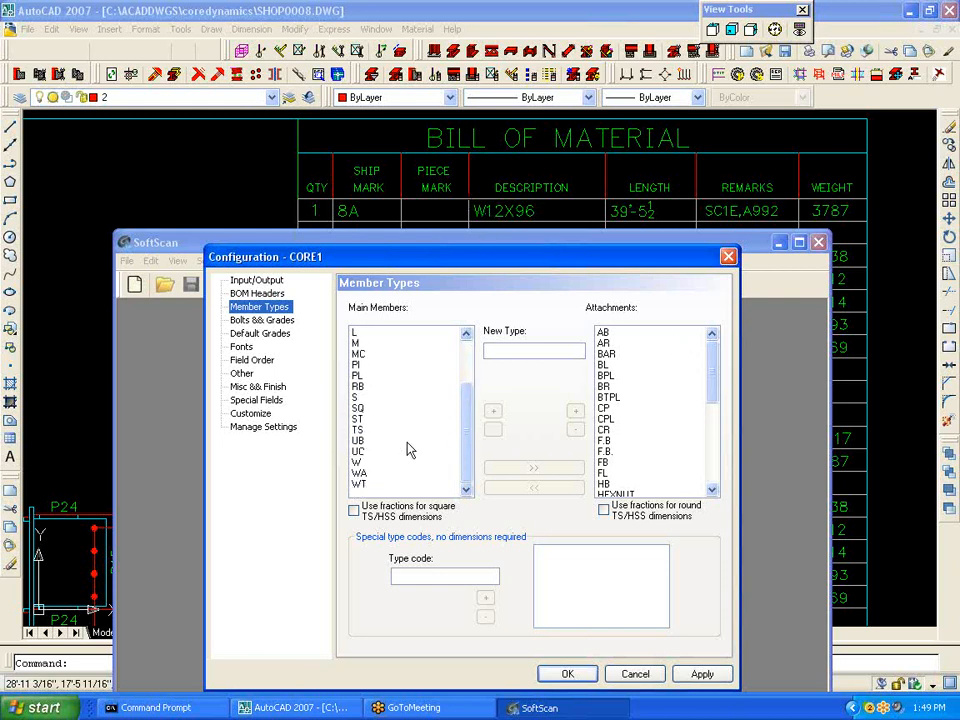
left_click(357, 462)
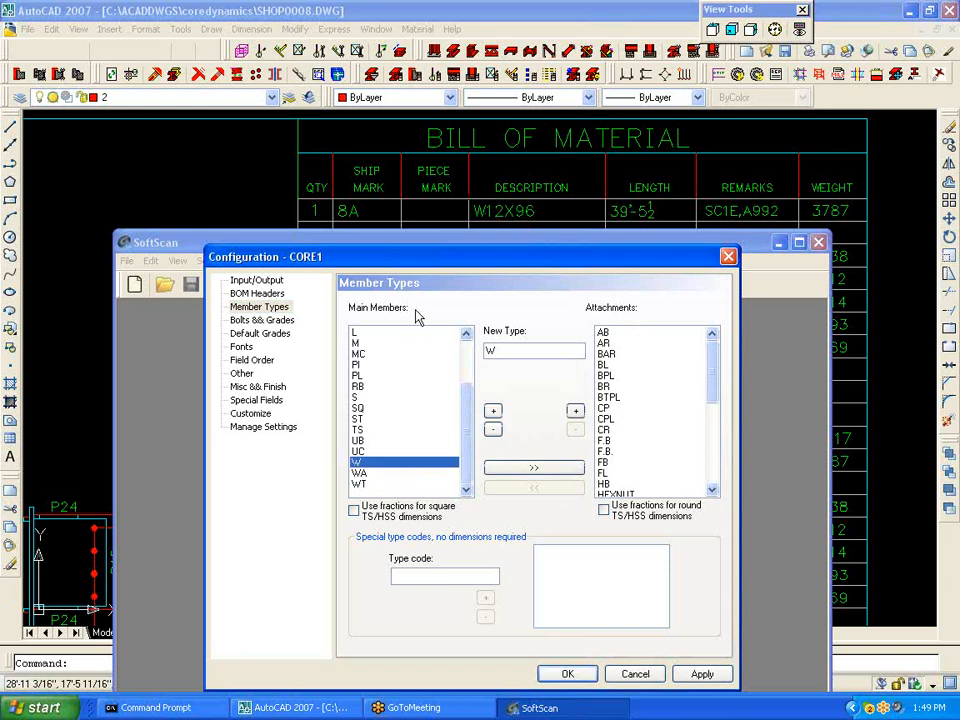
left_click_drag(713, 375, 713, 465)
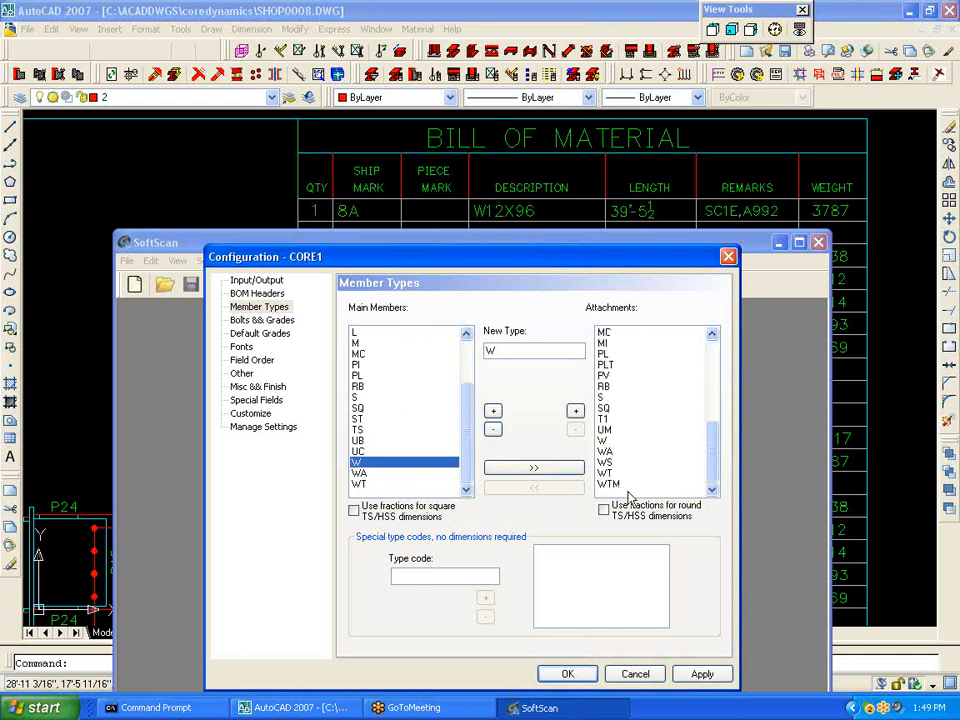
left_click(605, 440)
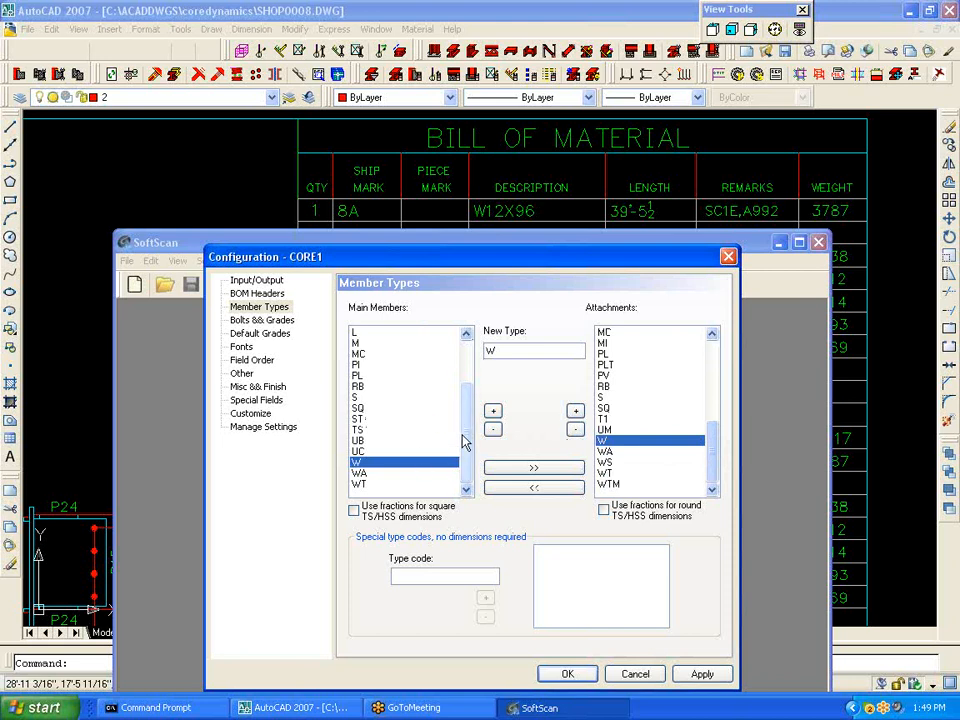
- Select HSS among the main member types and enter newtype as a special type code
scroll(380, 425, "up", 2)
left_click(360, 387)
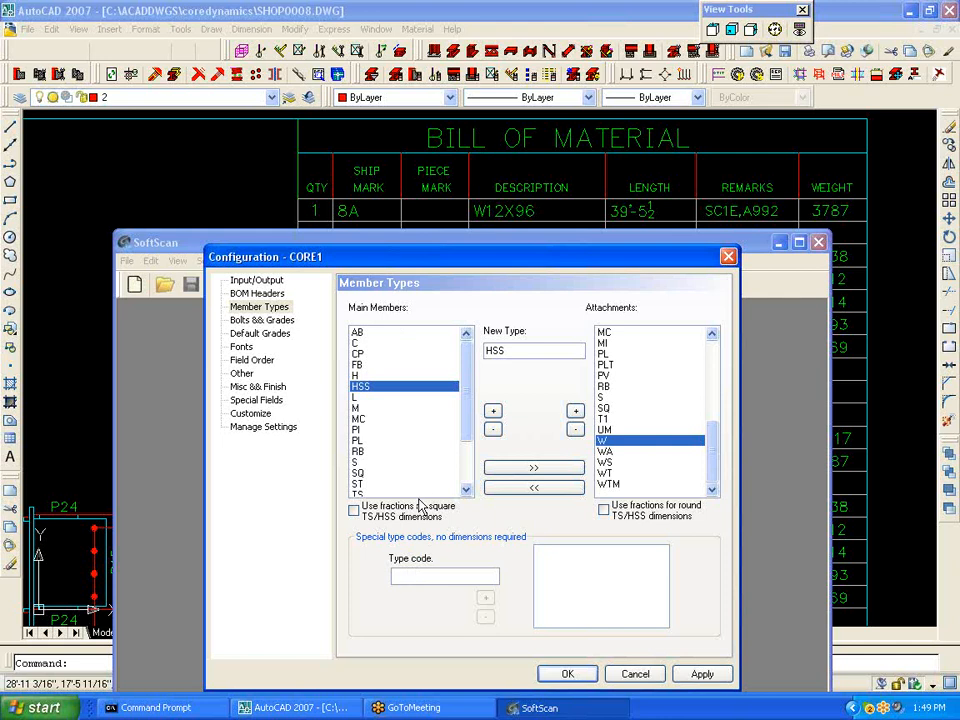
type("newtype")
left_click(495, 411)
left_click(483, 402)
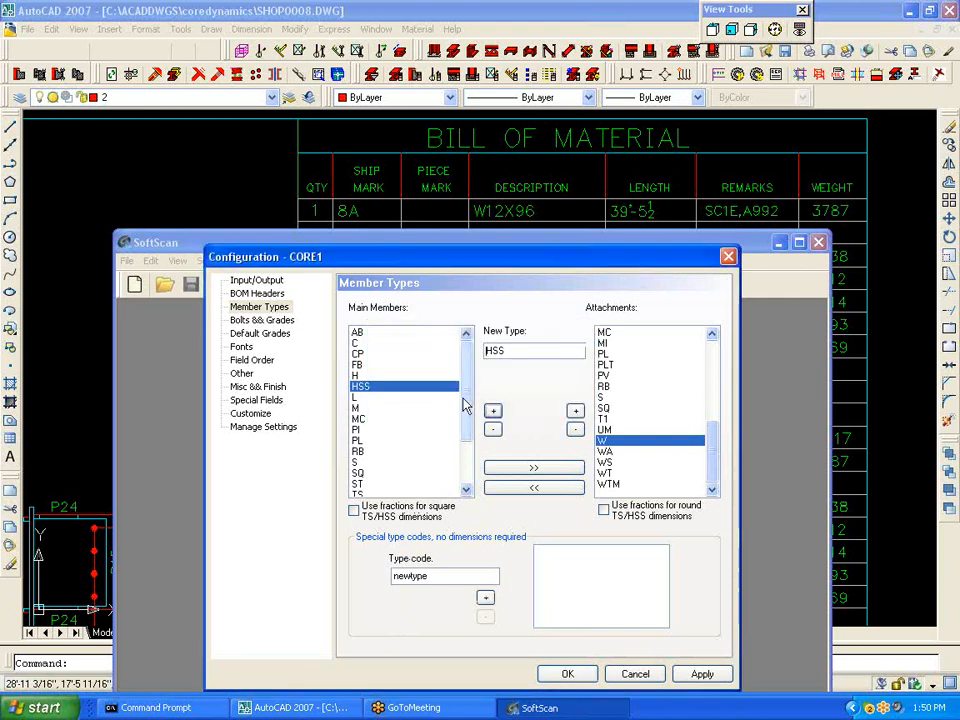
- Add NEWTYPE to the main member types and remove it again
mouse_move(465, 385)
left_mouse_down()
mouse_move(468, 448)
mouse_move(467, 386)
left_mouse_up()
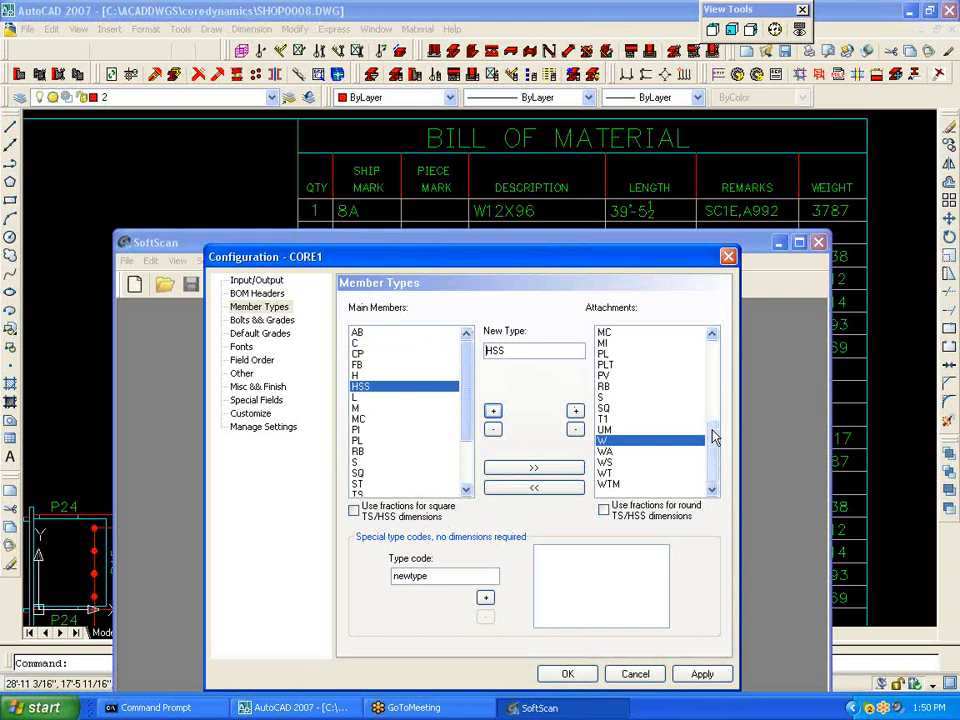
left_click_drag(712, 428, 712, 376)
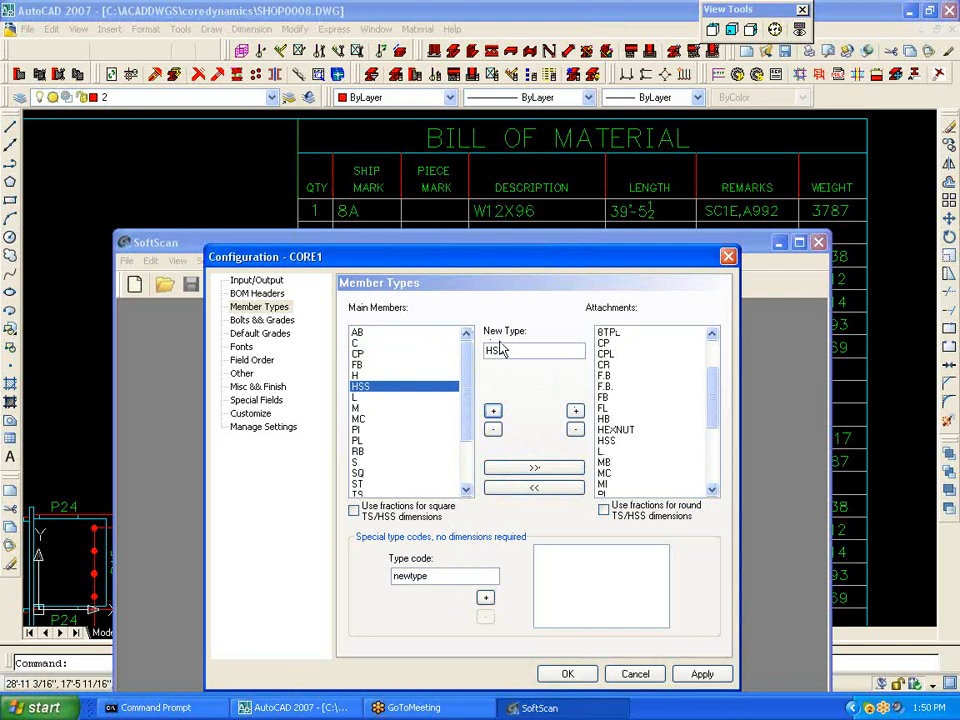
left_click_drag(549, 349, 407, 339)
type("NEWTYPE")
left_click(492, 410)
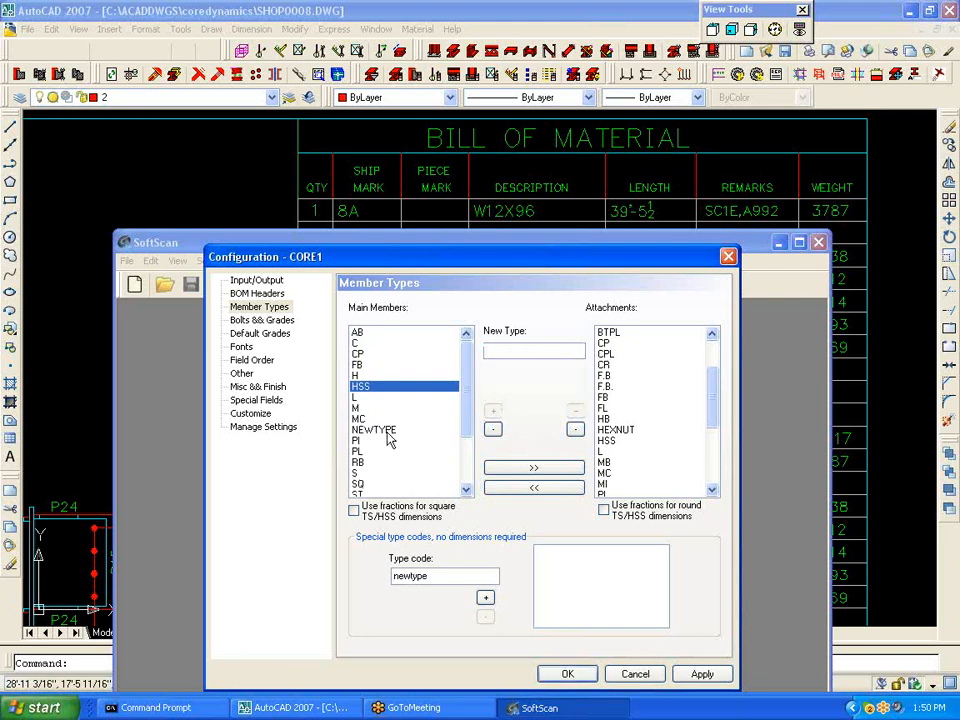
left_click(386, 431)
left_click(492, 429)
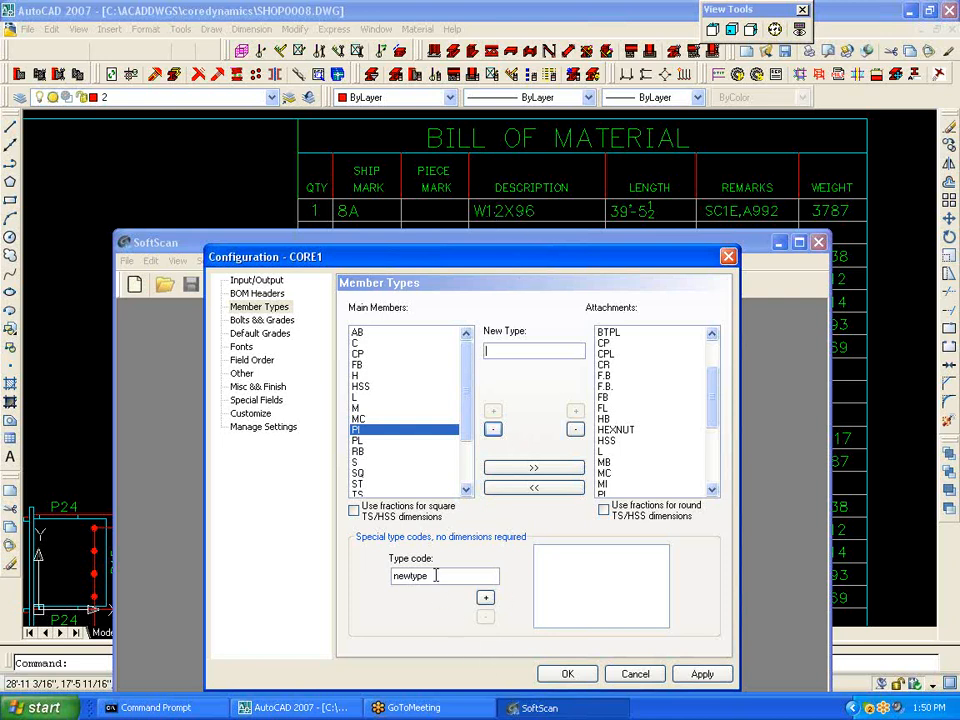
- Add newtype to the special type codes that need no dimensions and delete it from that list
left_click_drag(436, 576, 332, 574)
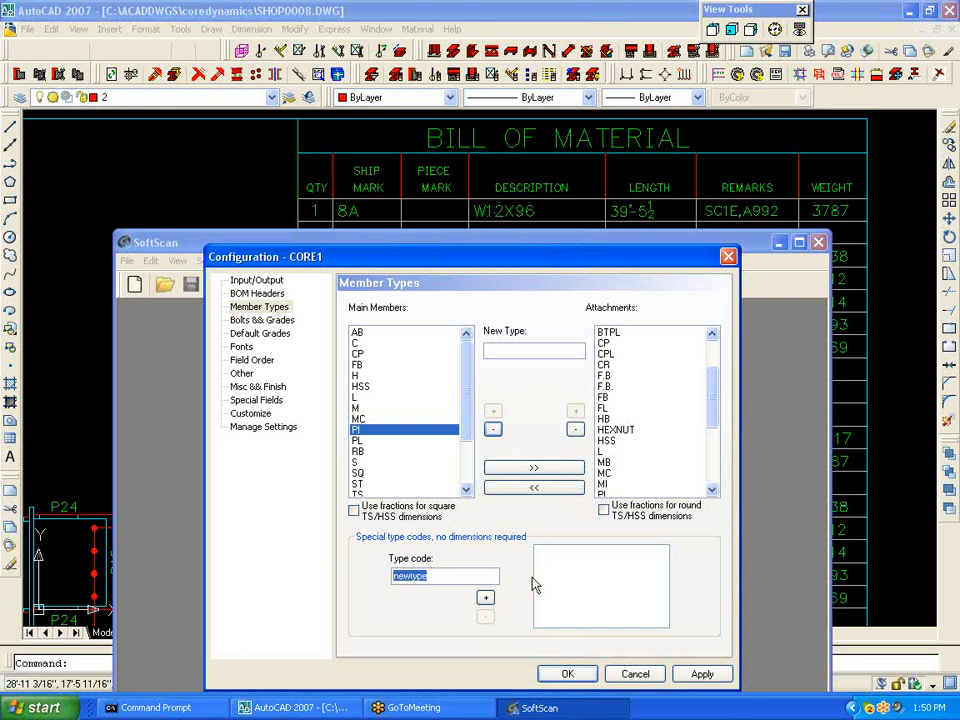
left_click(485, 597)
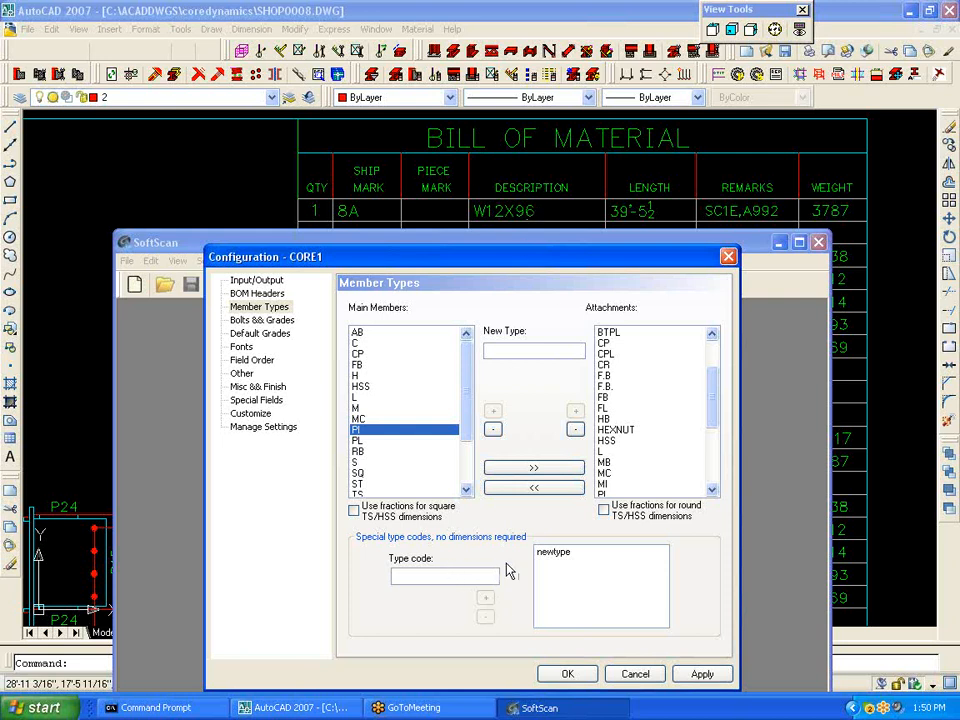
left_click(553, 552)
left_click(486, 617)
- Review the A572, A992, A36 and 350W entries in the grade list and enter NEW as a grade name
left_click(265, 321)
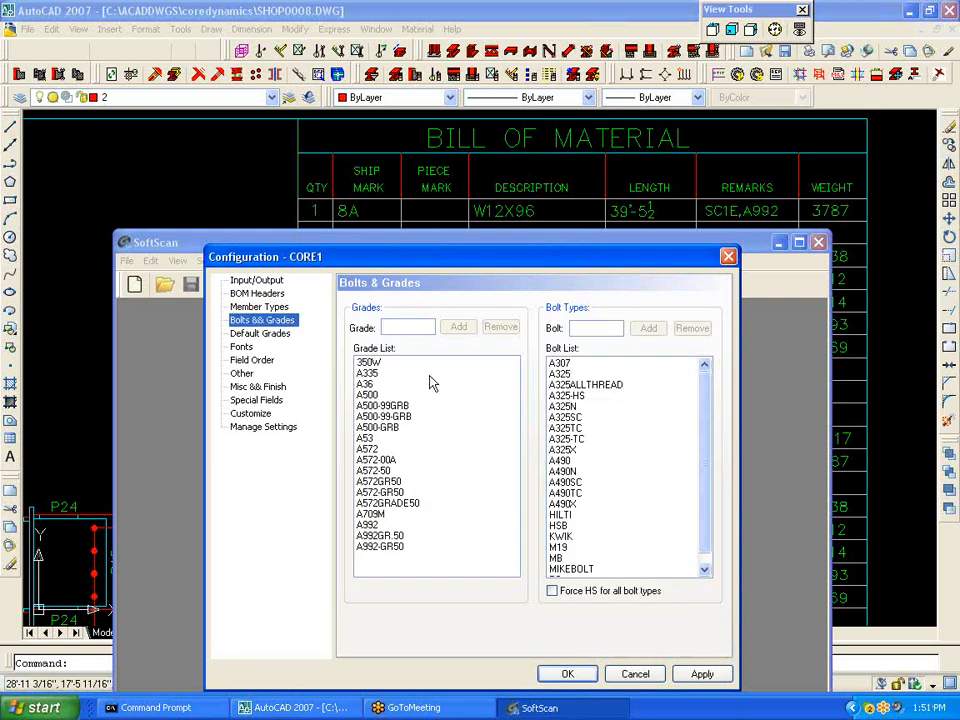
left_click(373, 451)
left_click(370, 524)
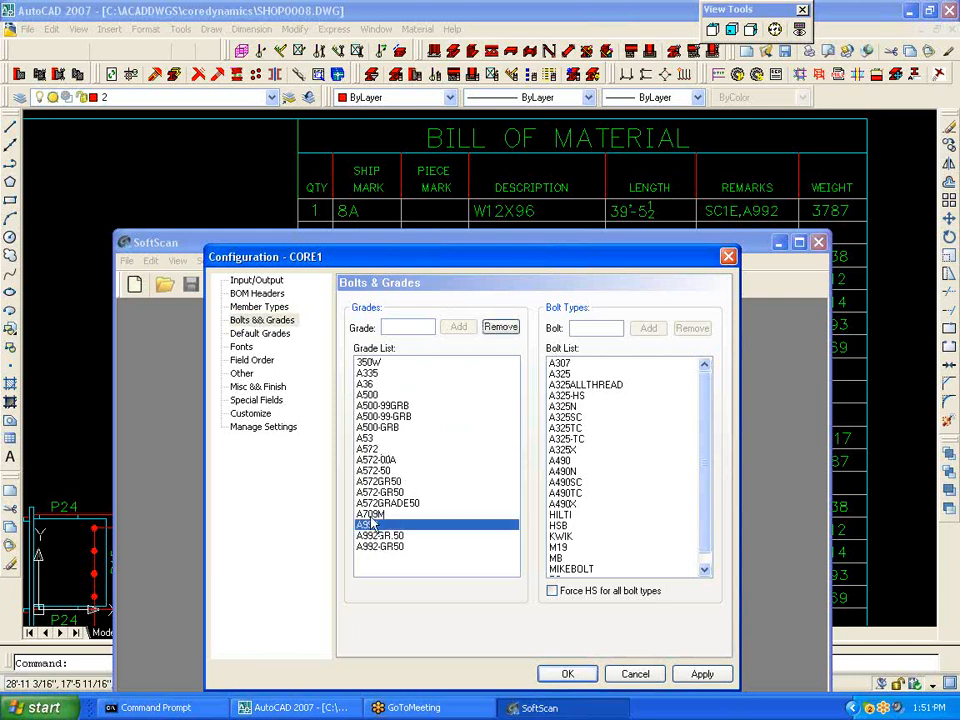
left_click(364, 384)
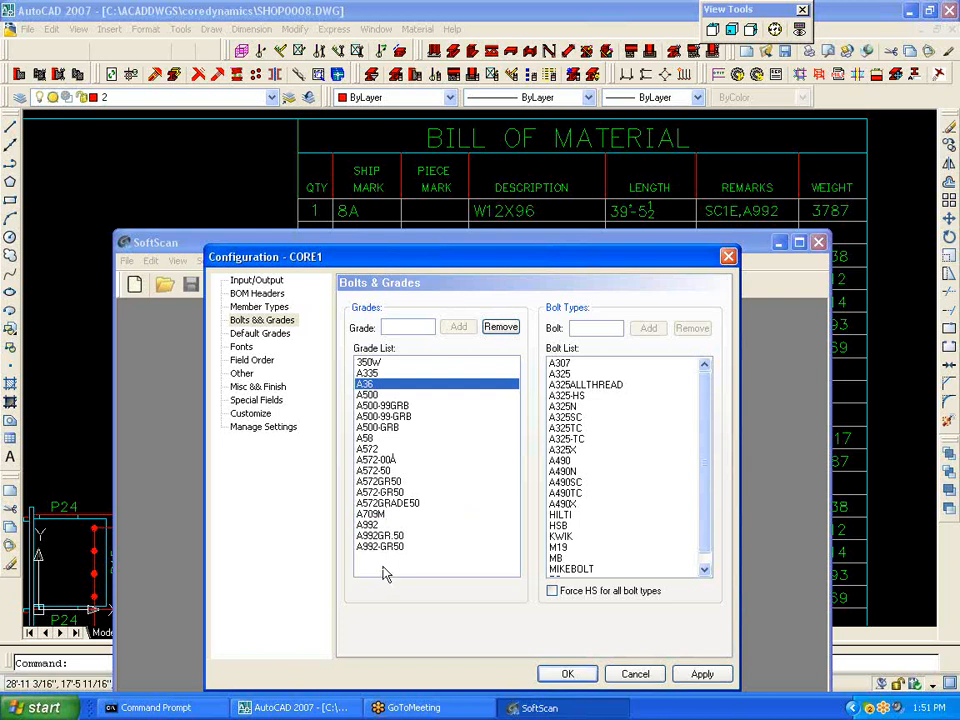
left_click(366, 362)
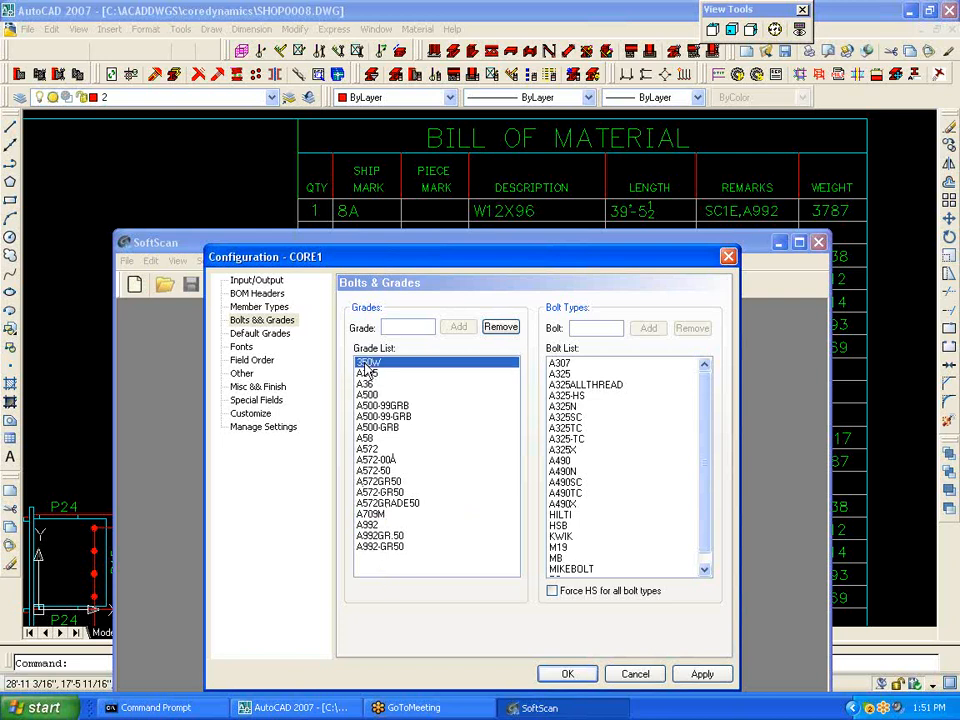
left_click(403, 327)
type("NEW")
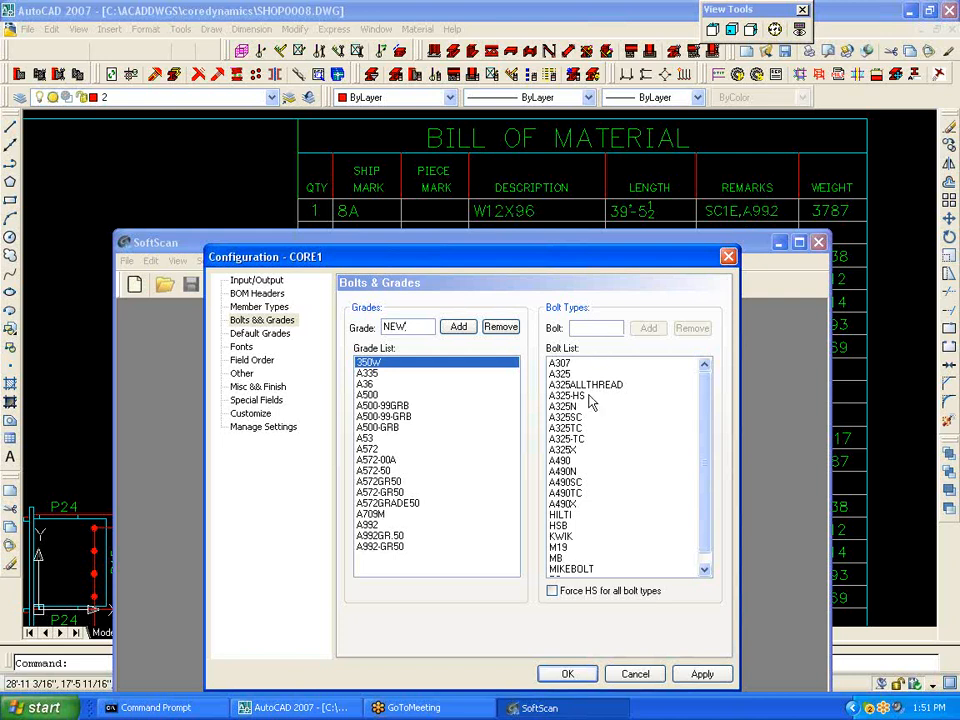
- Examine the A490, A307 and A325SC entries in the list of bolt types
left_click(566, 460)
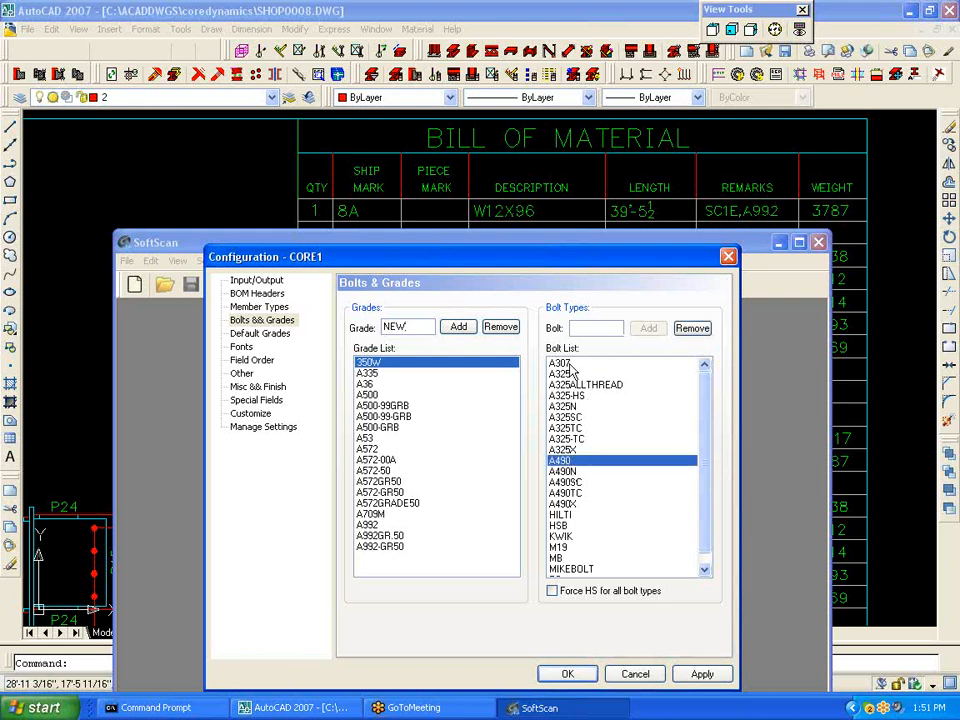
left_click(567, 364)
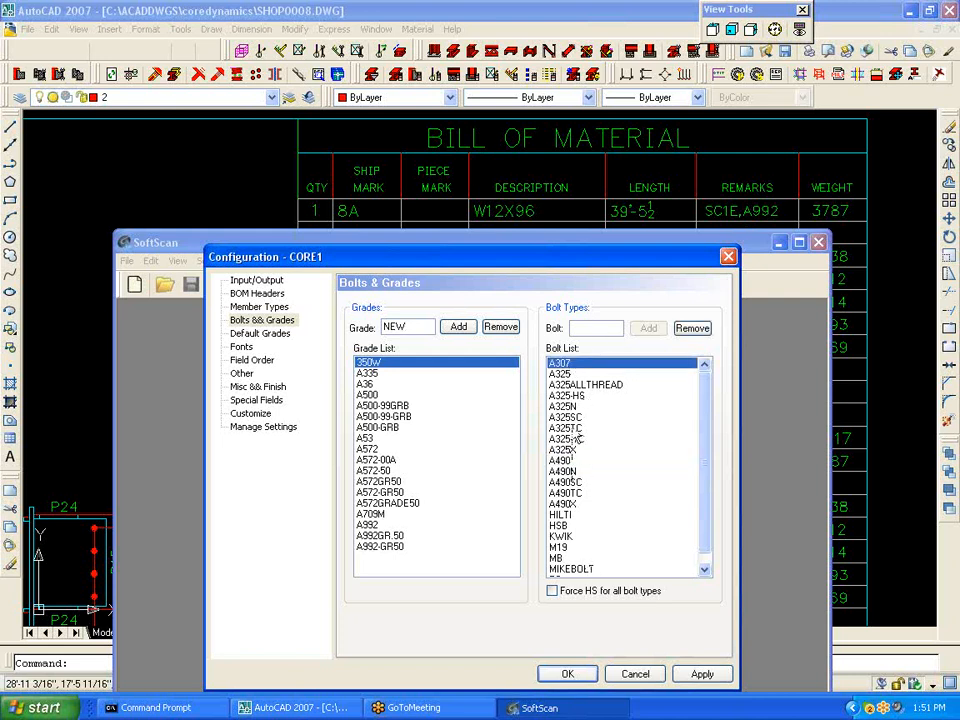
left_click(572, 417)
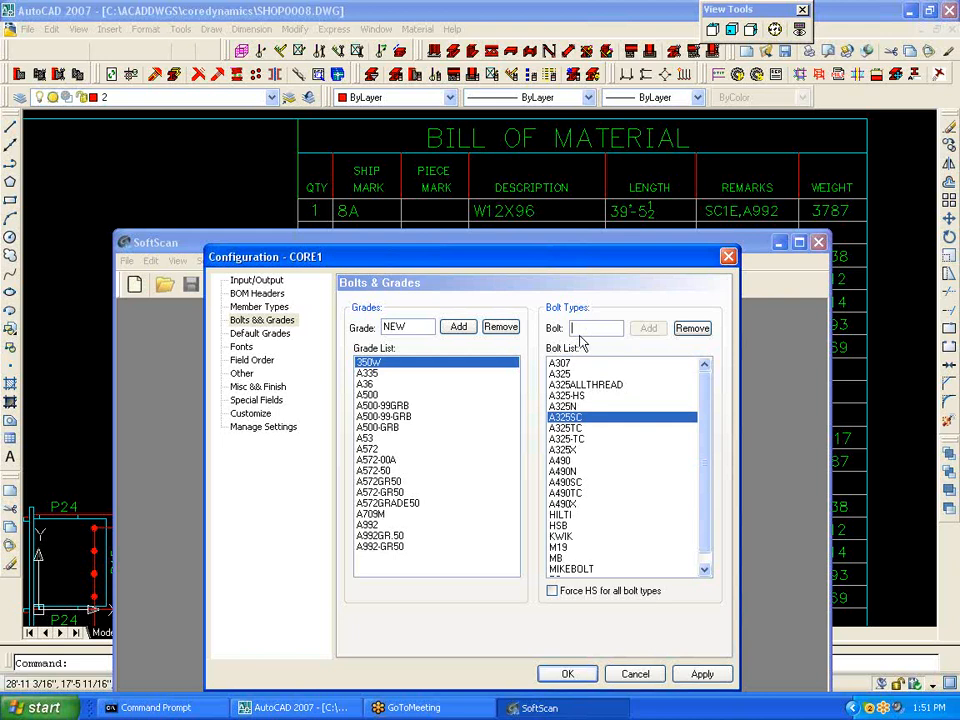
- Open the default grade settings, switch to AutoCAD and read the steel grade note above the drawing's revisions table
left_click(250, 336)
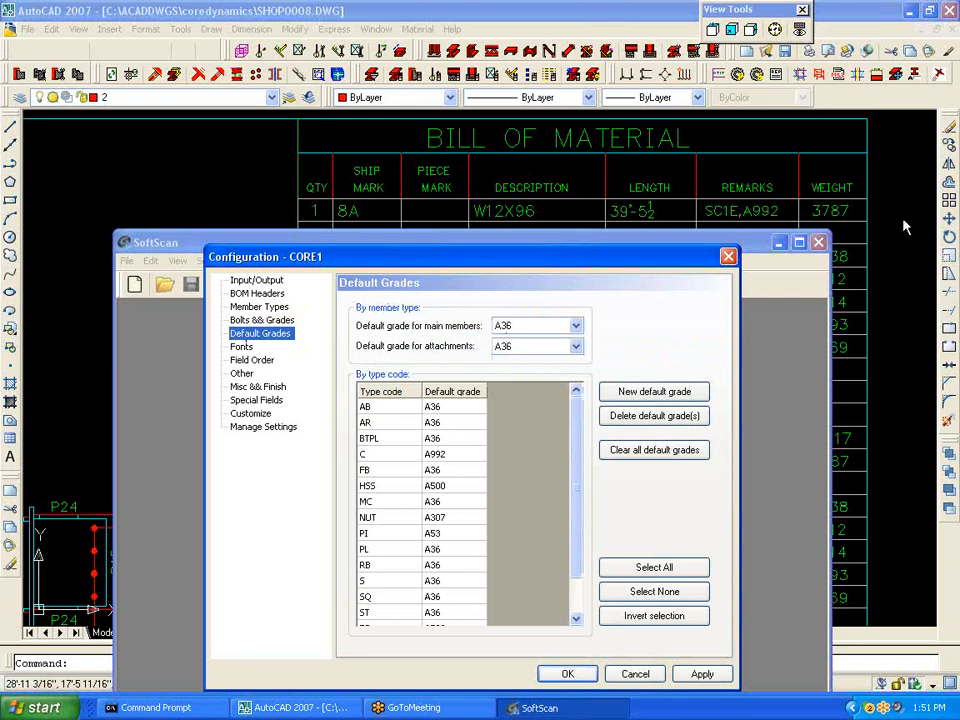
left_click(905, 226)
scroll(903, 218, "down", 4)
scroll(861, 593, "up", 5)
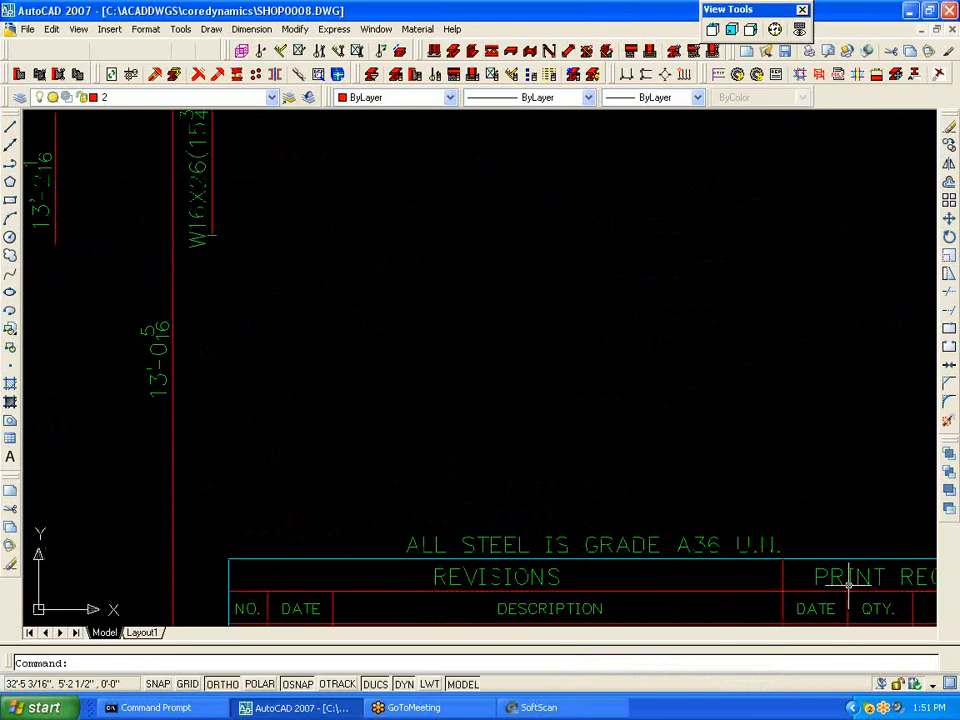
middle_click_drag(697, 529, 574, 429)
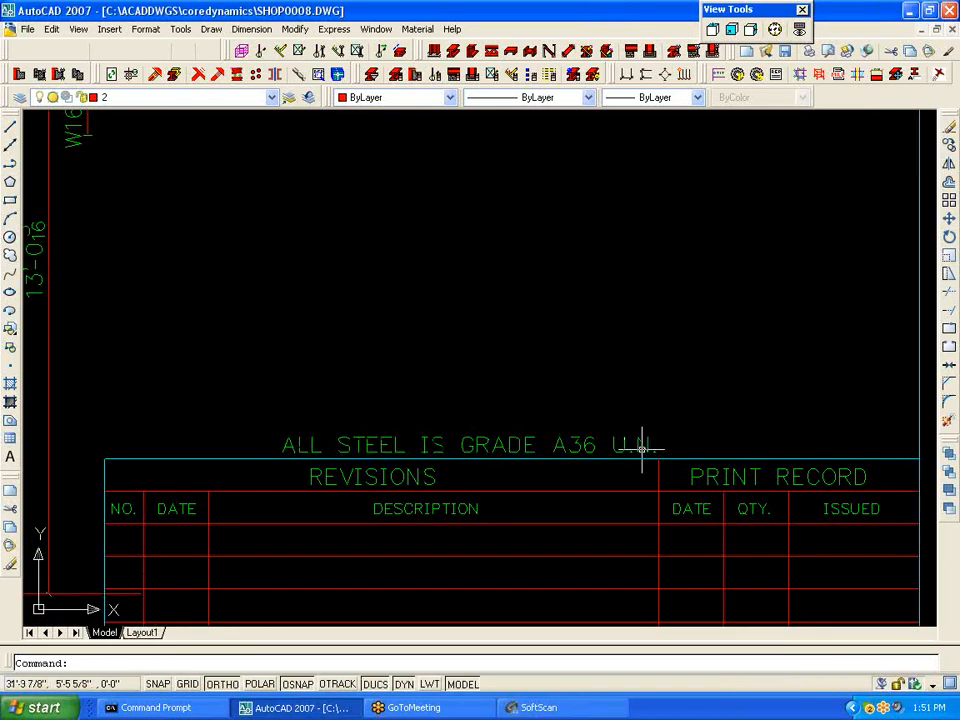
- Examine the shop drawing's overall layout and its bill of material, in particular the remarks of the W12X96 row
scroll(643, 440, "down", 8)
middle_click_drag(636, 270, 614, 336)
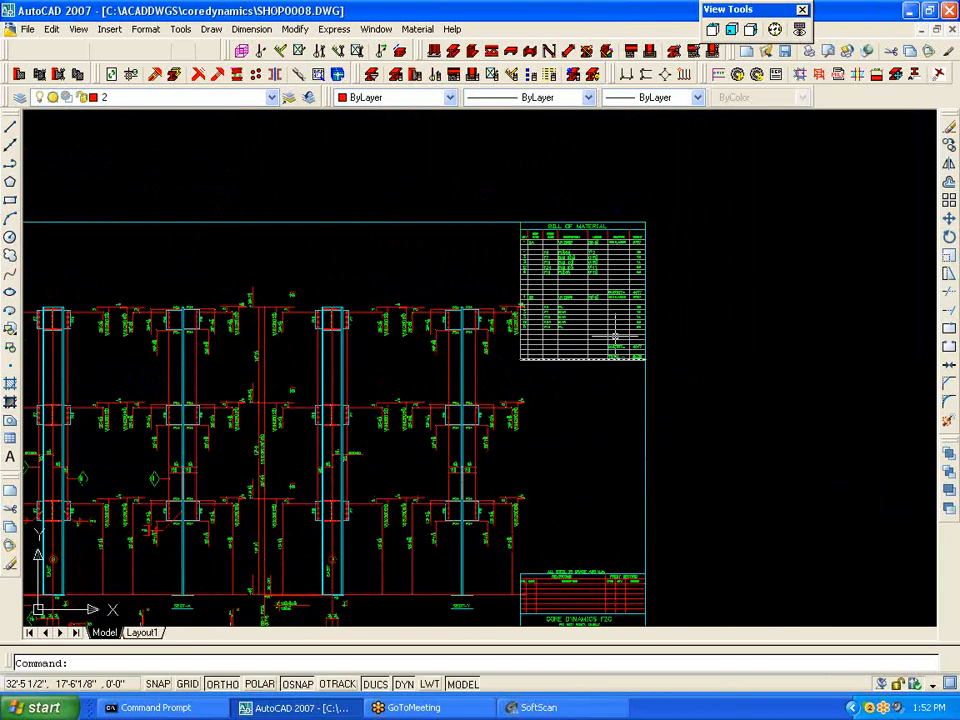
scroll(615, 278, "up", 5)
scroll(615, 276, "down", 4)
middle_click_drag(615, 440, 570, 335)
scroll(528, 515, "up", 8)
scroll(532, 500, "down", 7)
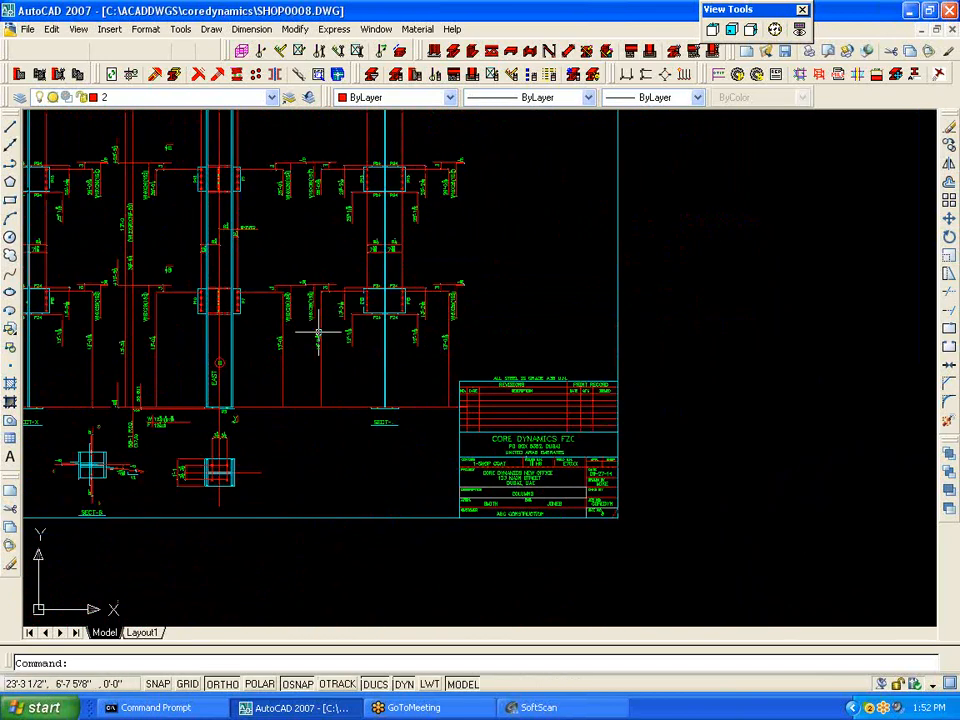
scroll(290, 310, "down", 3)
middle_click_drag(311, 268, 429, 403)
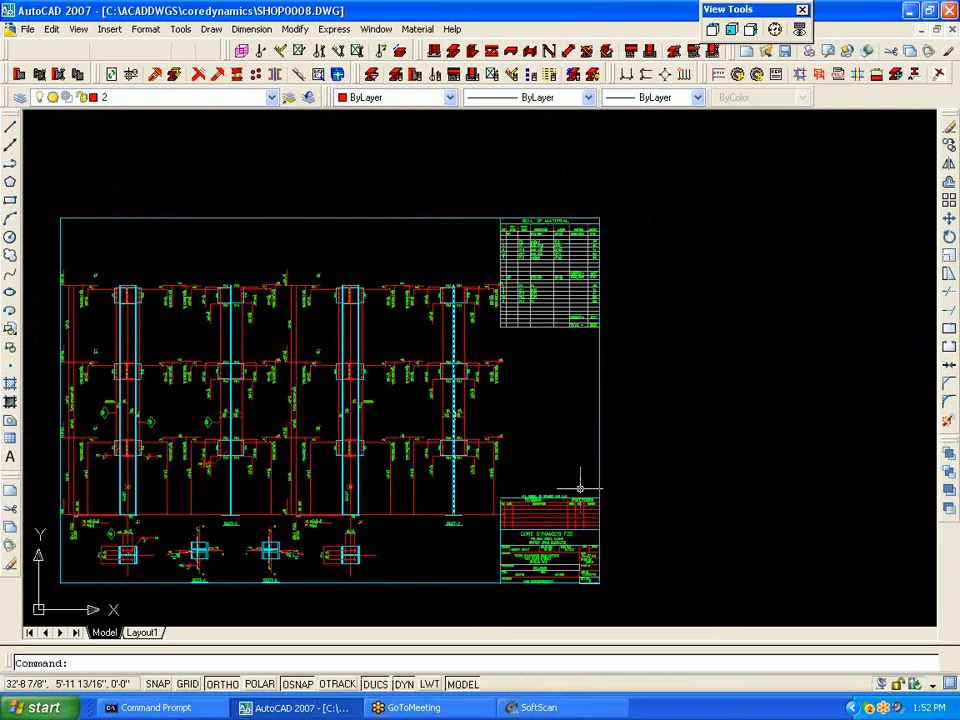
scroll(528, 198, "up", 6)
scroll(582, 353, "up", 3)
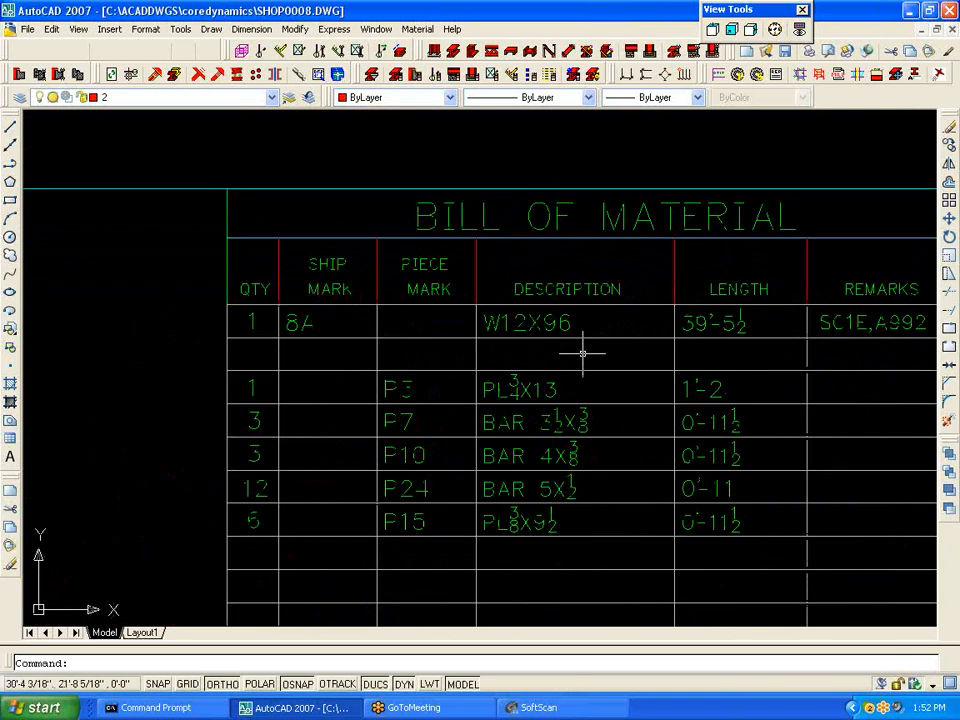
mouse_move(582, 353)
middle_mouse_down()
mouse_move(538, 289)
mouse_move(430, 257)
middle_mouse_up()
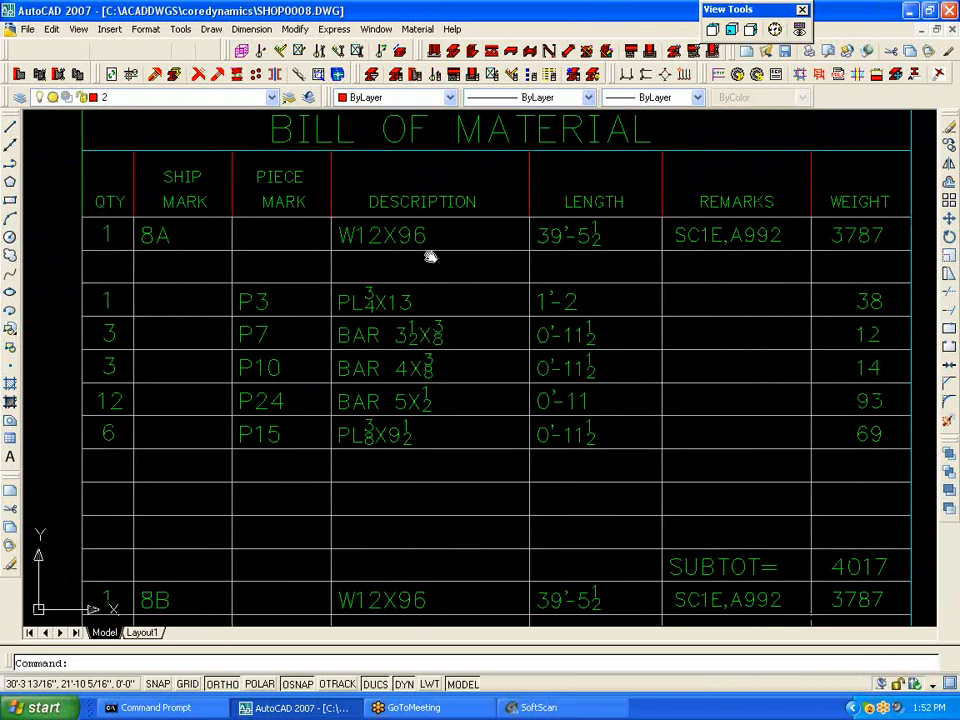
- Switch back to SoftScan and locate the W type code among the default grades by type code
left_click(540, 707)
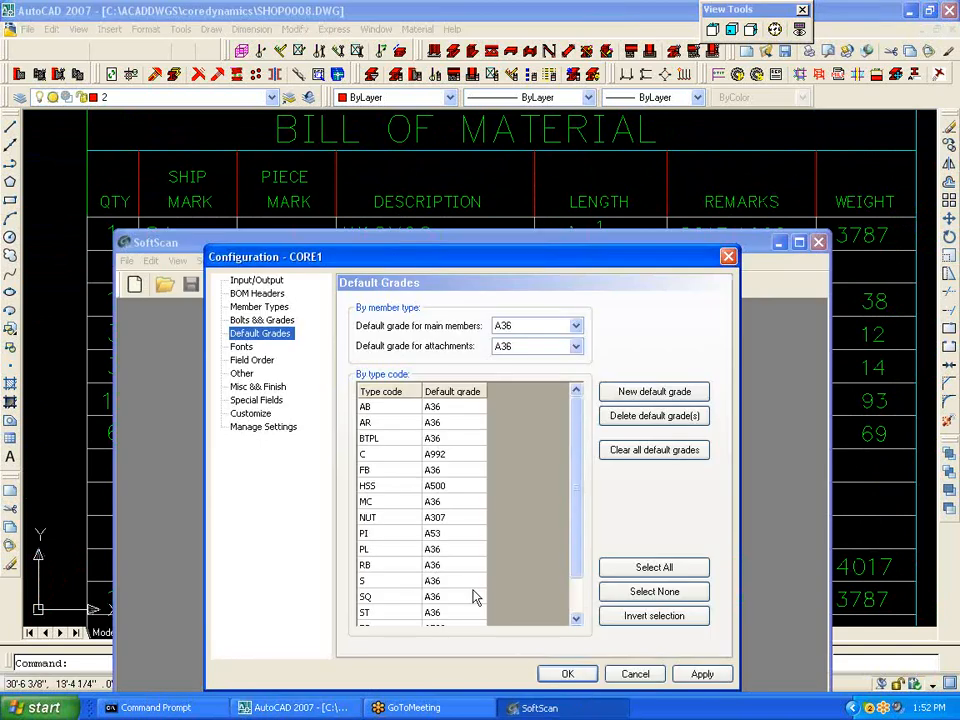
scroll(582, 500, "down", 1)
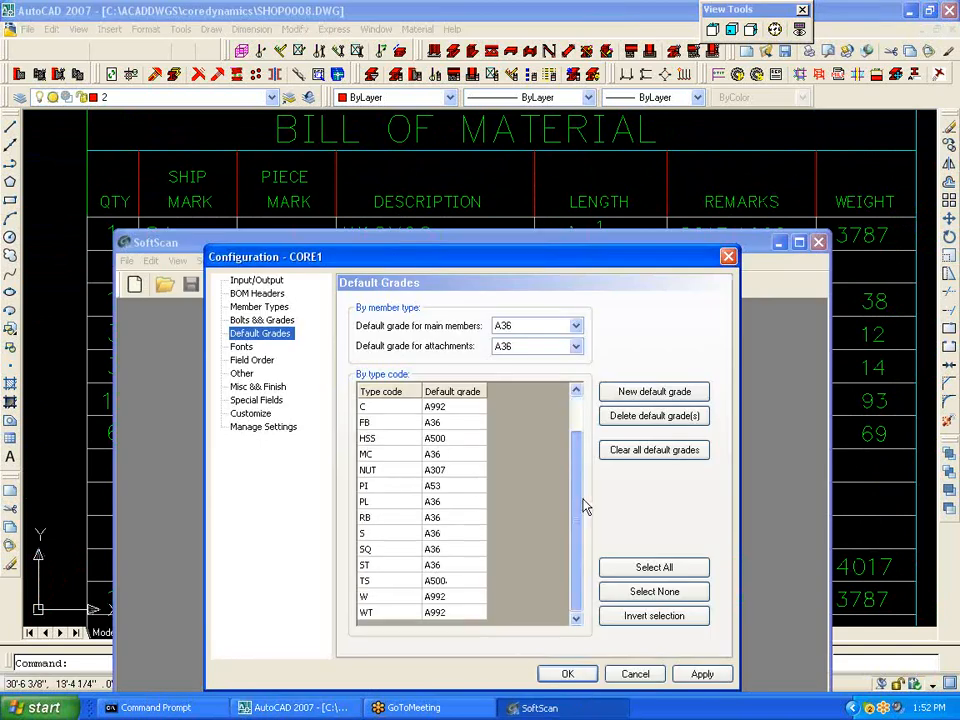
left_click(370, 598)
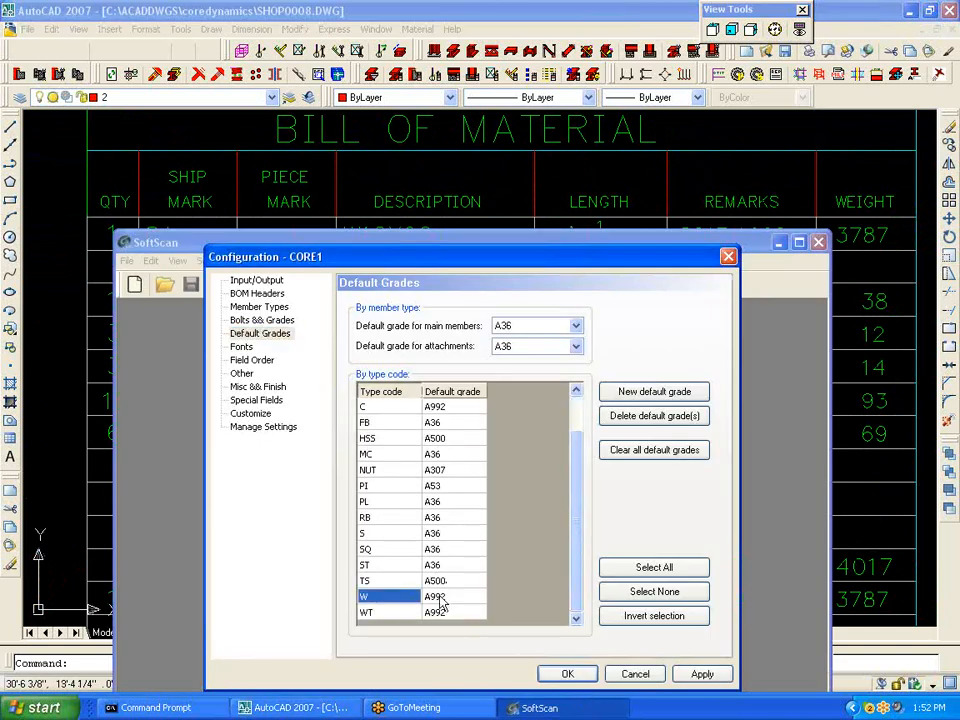
- Switch to AutoCAD to examine the bill of material's rows and remarks, and return to SoftScan's default grades
left_click(637, 188)
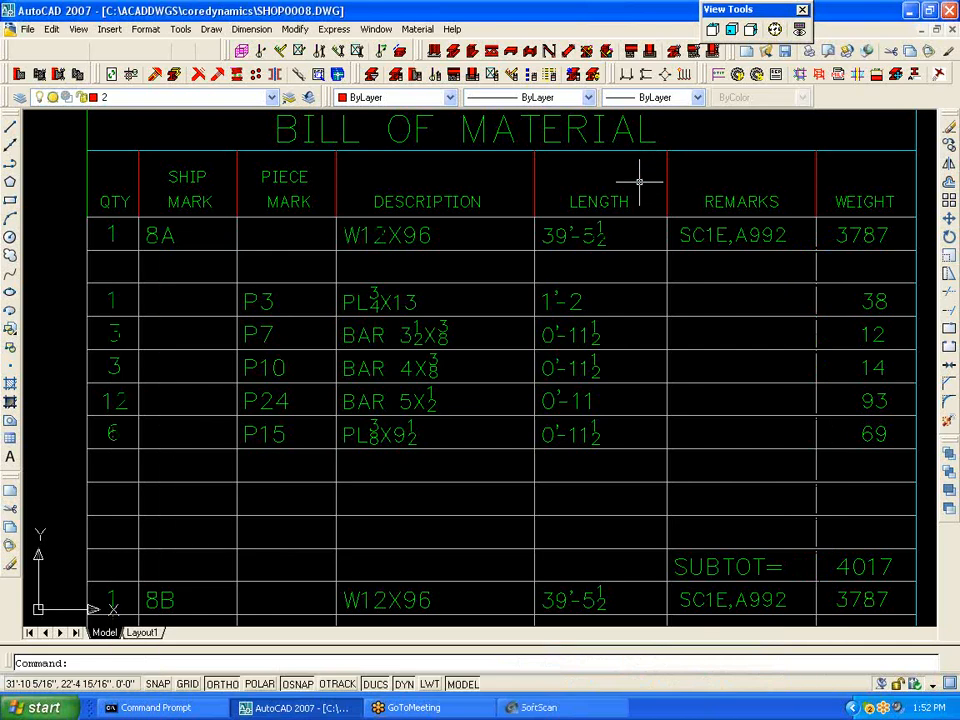
middle_click_drag(637, 188, 643, 146)
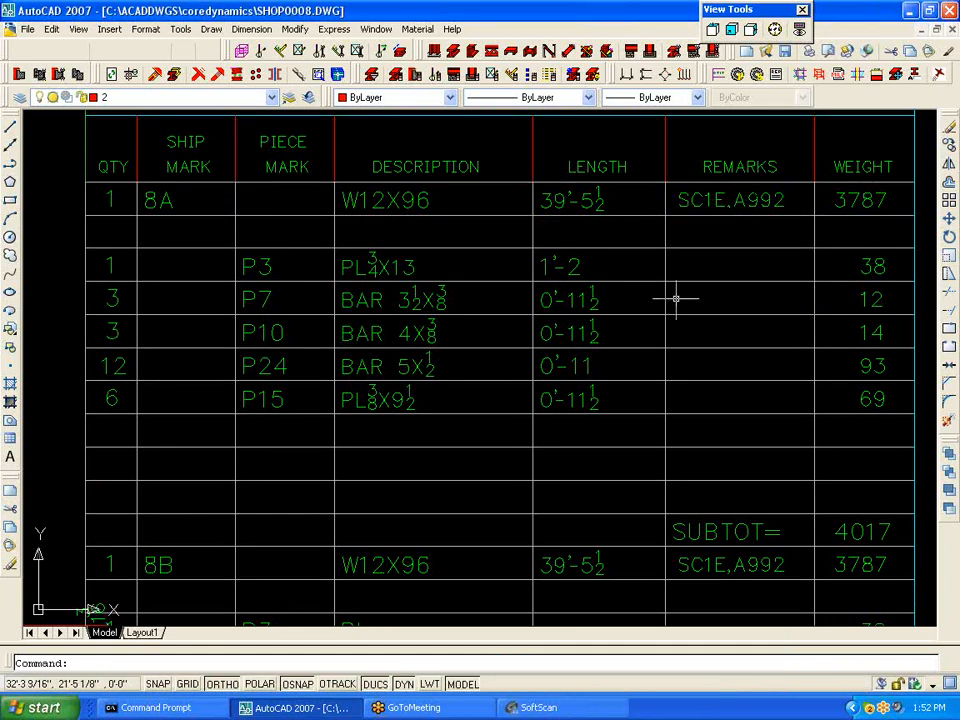
left_click(565, 708)
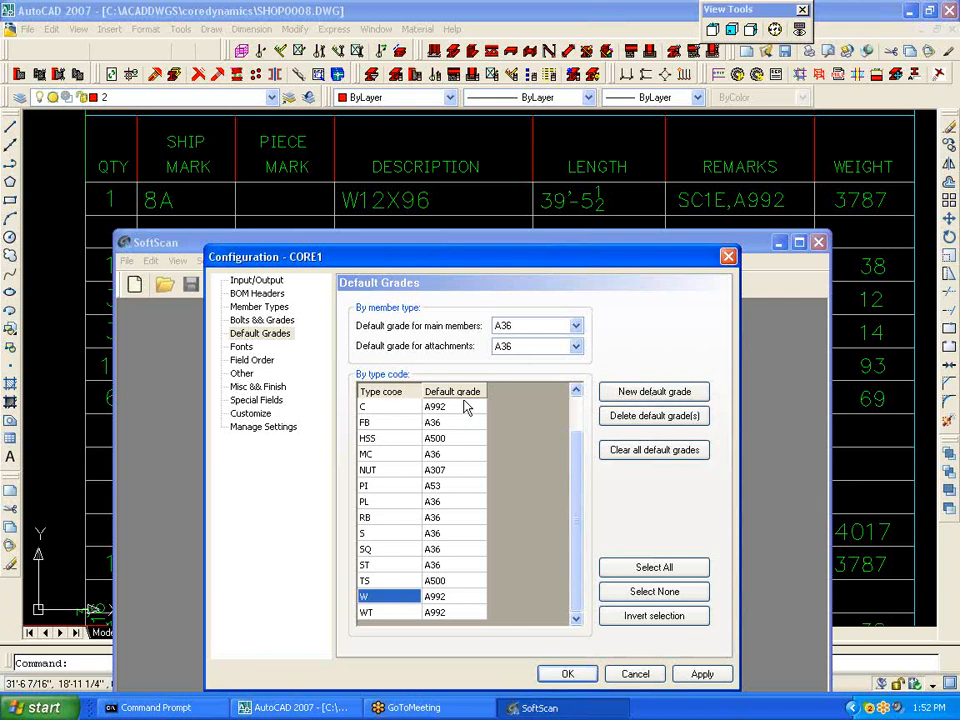
- Examine the type codes offered for the C and HSS default grade entries, choosing HSS from the main types for the HSS entry
left_click(366, 408)
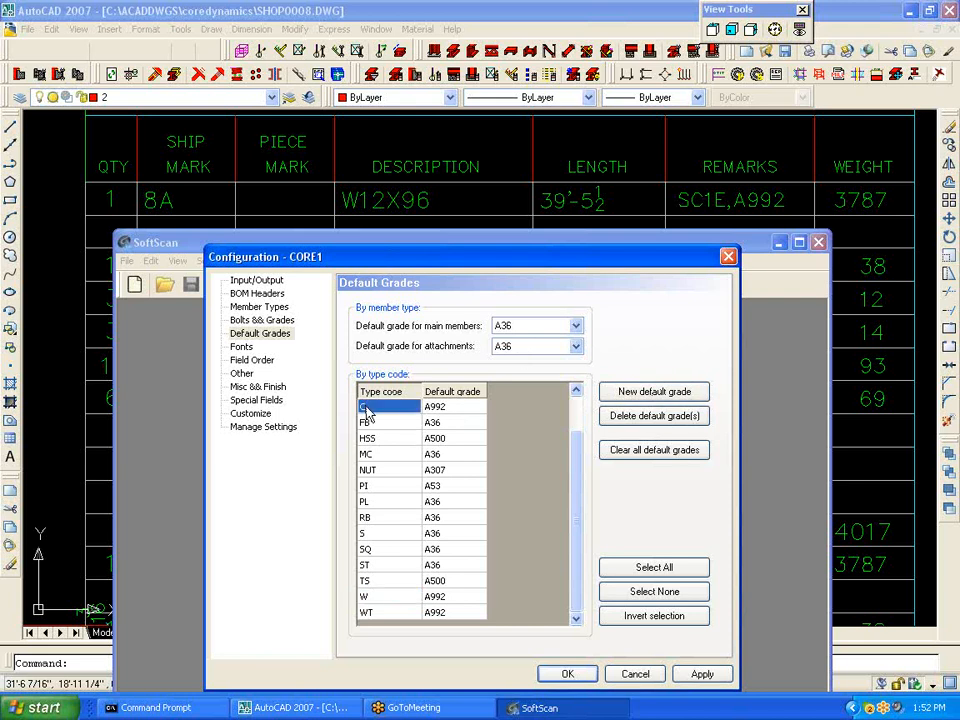
right_click(366, 408)
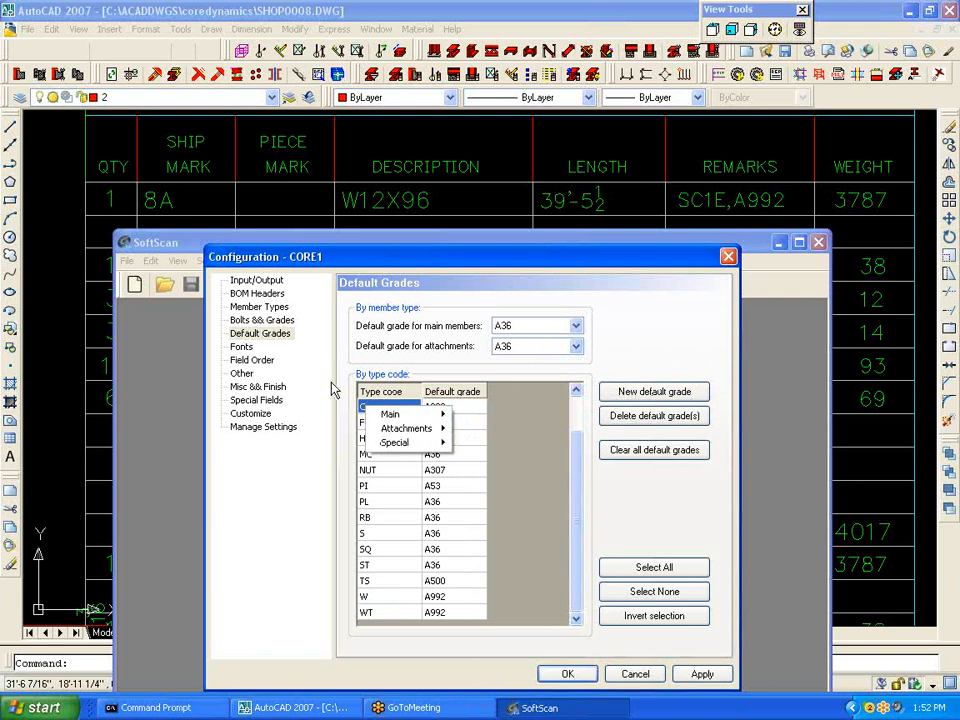
left_click(364, 407)
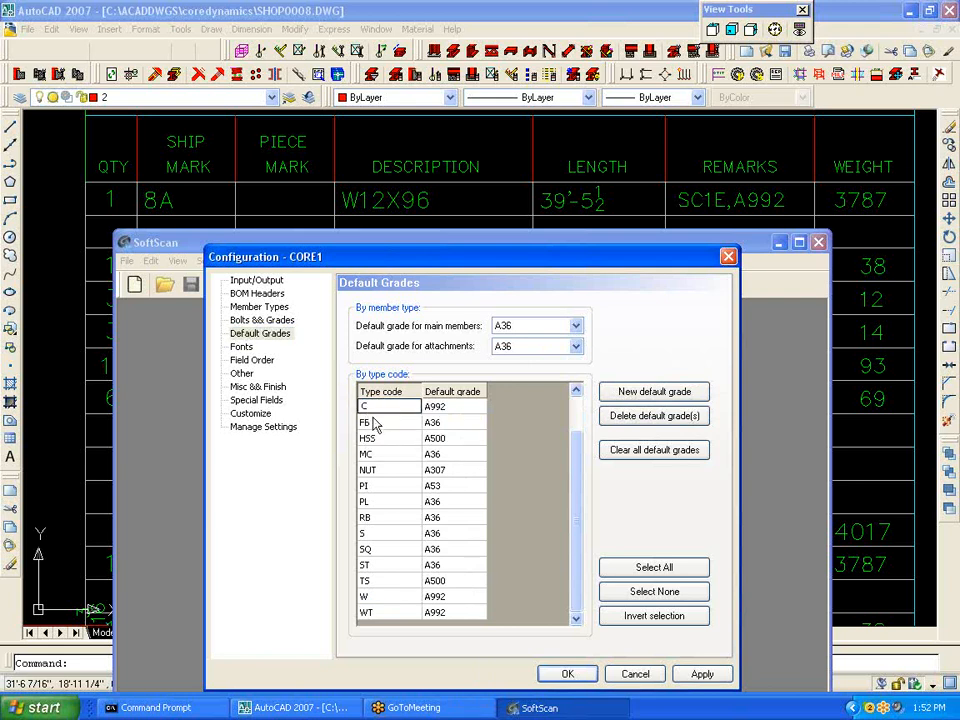
left_click(378, 421)
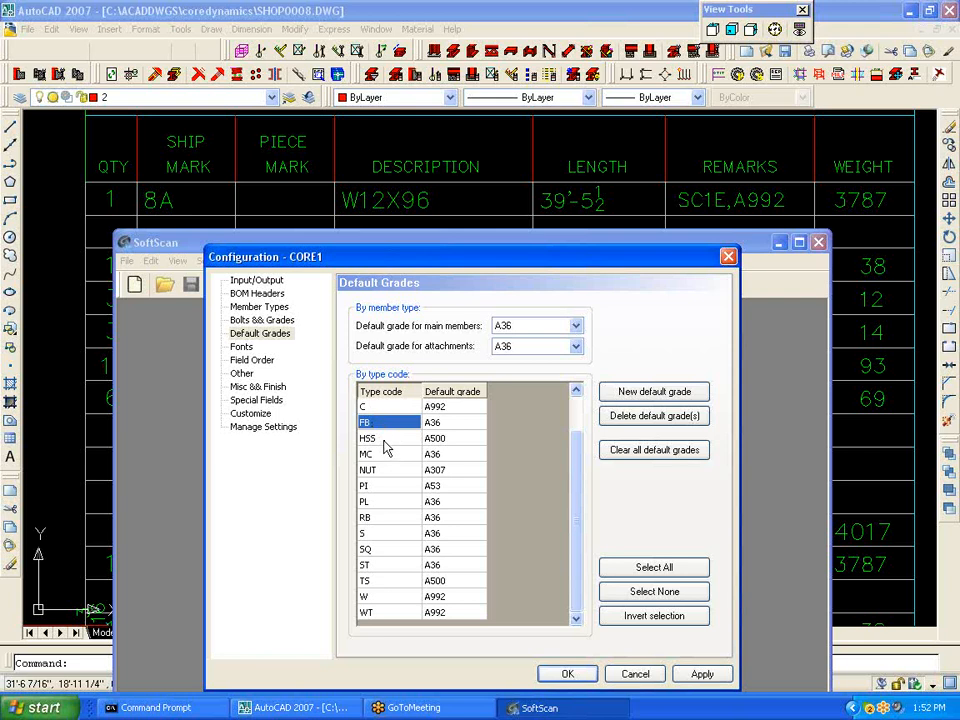
right_click(385, 443)
mouse_move(408, 449)
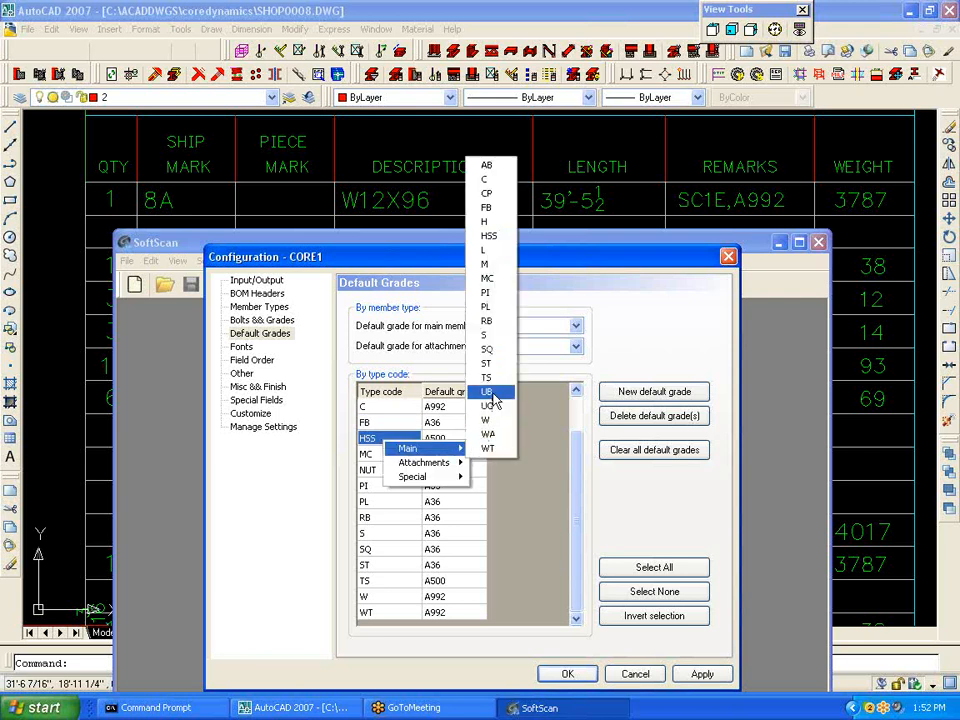
left_click(500, 239)
- Examine the steel grades offered as the default grade for the C type code
left_click(461, 418)
left_click(462, 415)
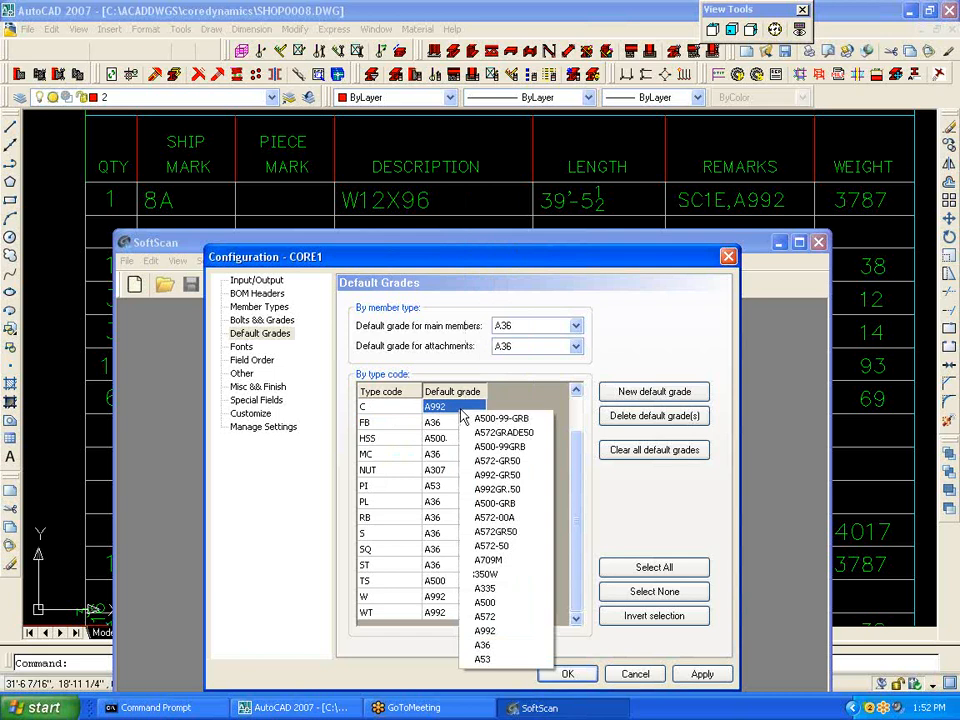
left_click(443, 407)
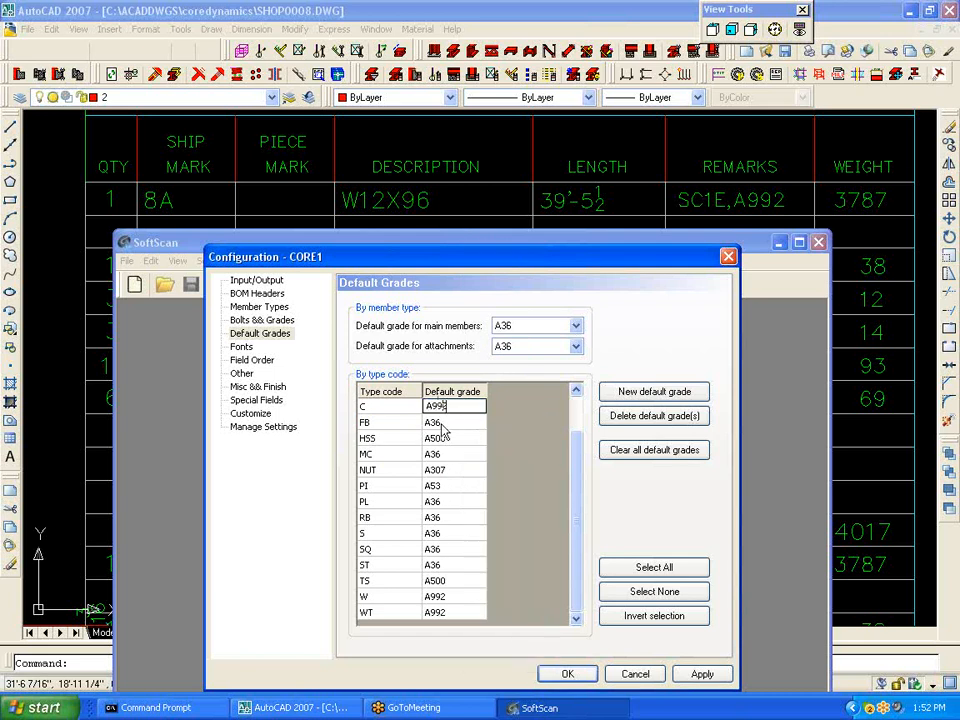
- Open the font settings and select the DTL-BIG font mapping
left_click(243, 348)
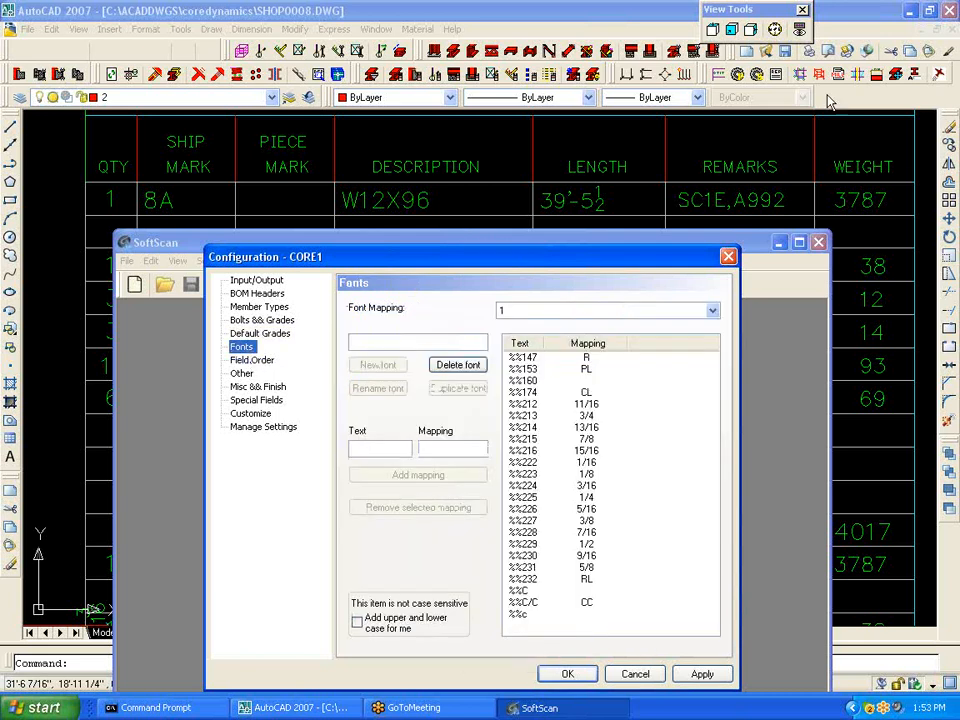
left_click(713, 312)
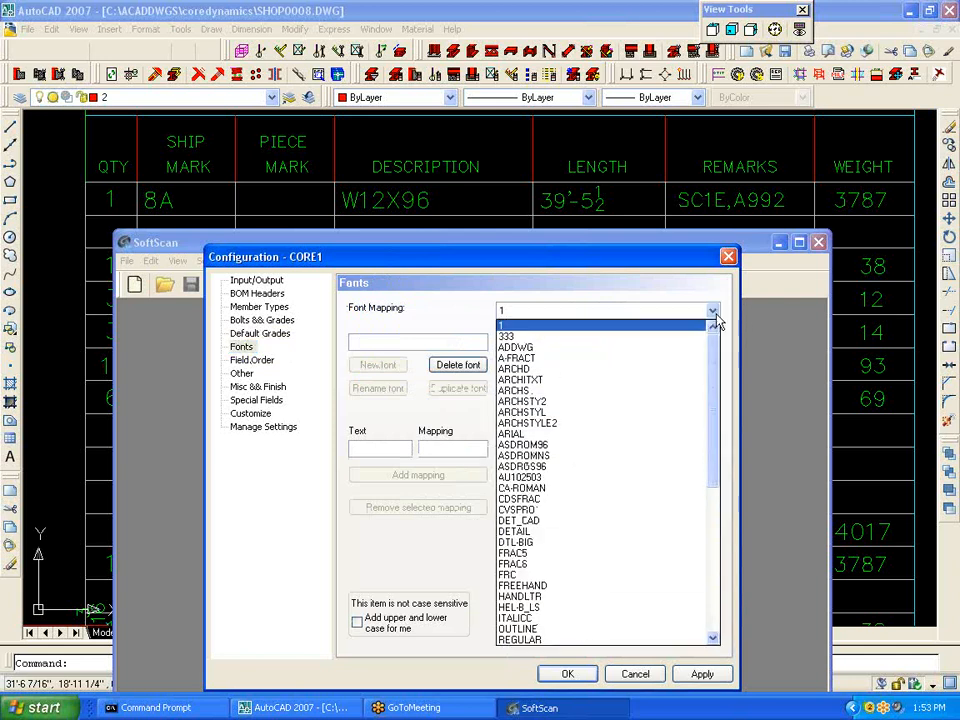
scroll(716, 370, "down", 1)
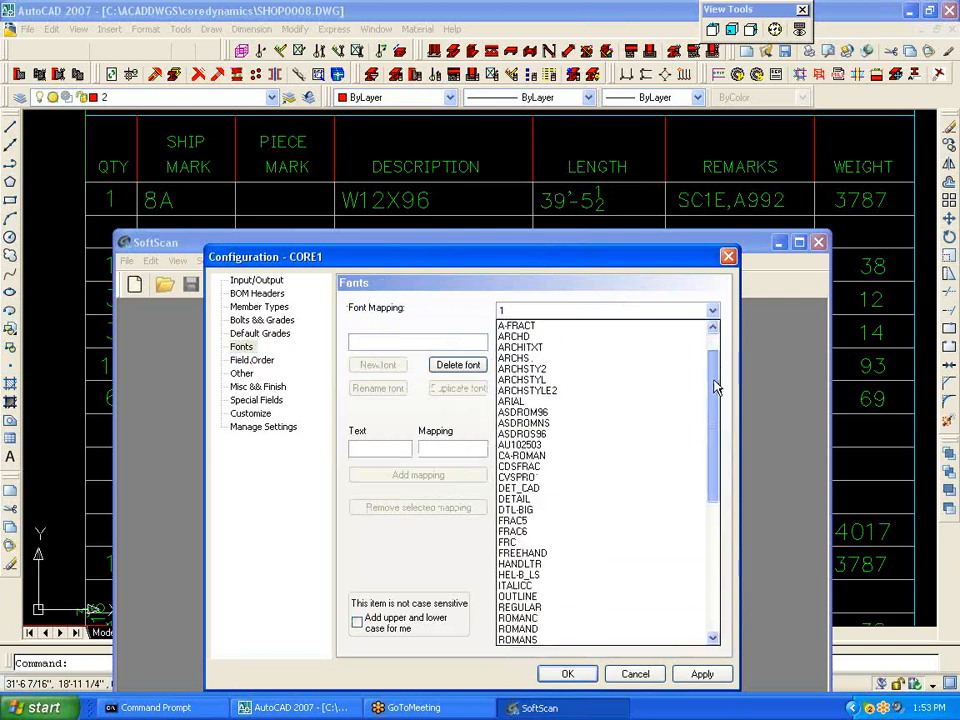
left_click(510, 511)
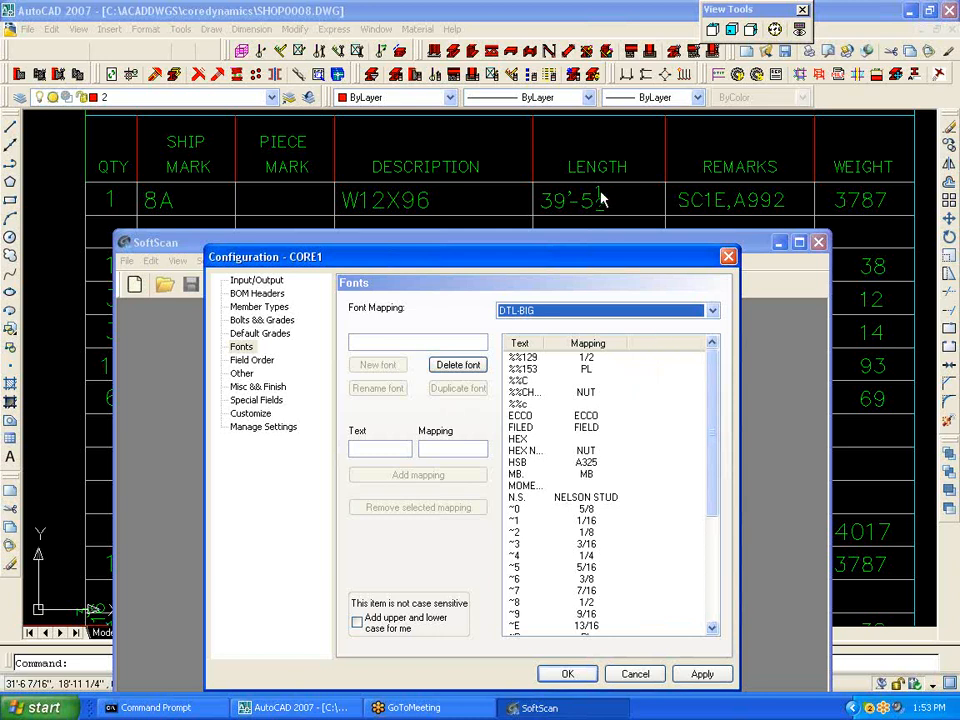
left_click(361, 447)
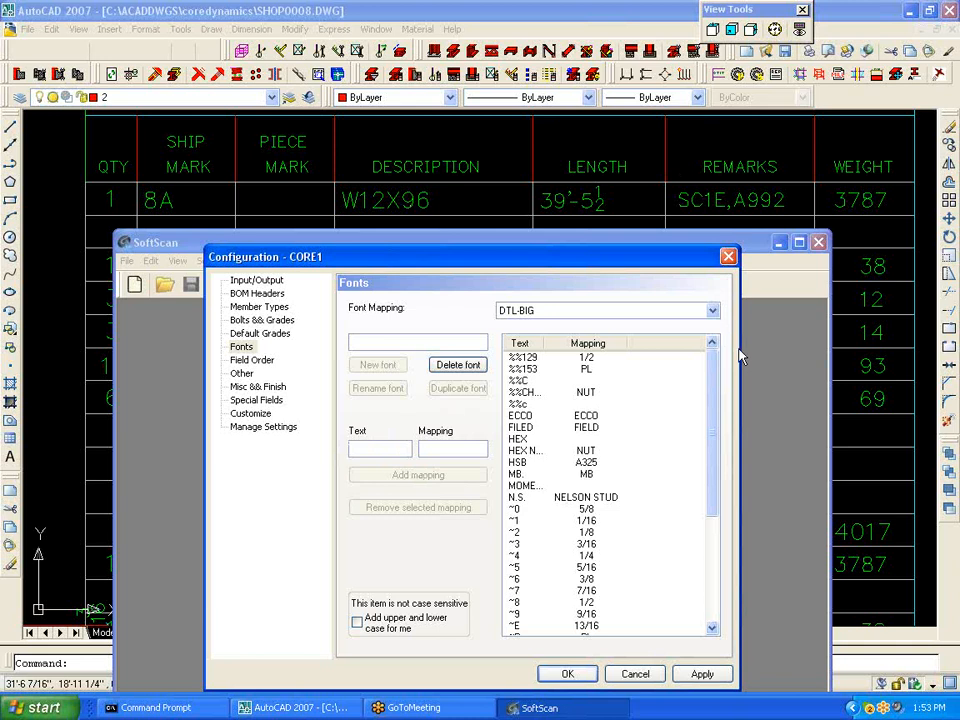
left_click(714, 312)
left_click(716, 313)
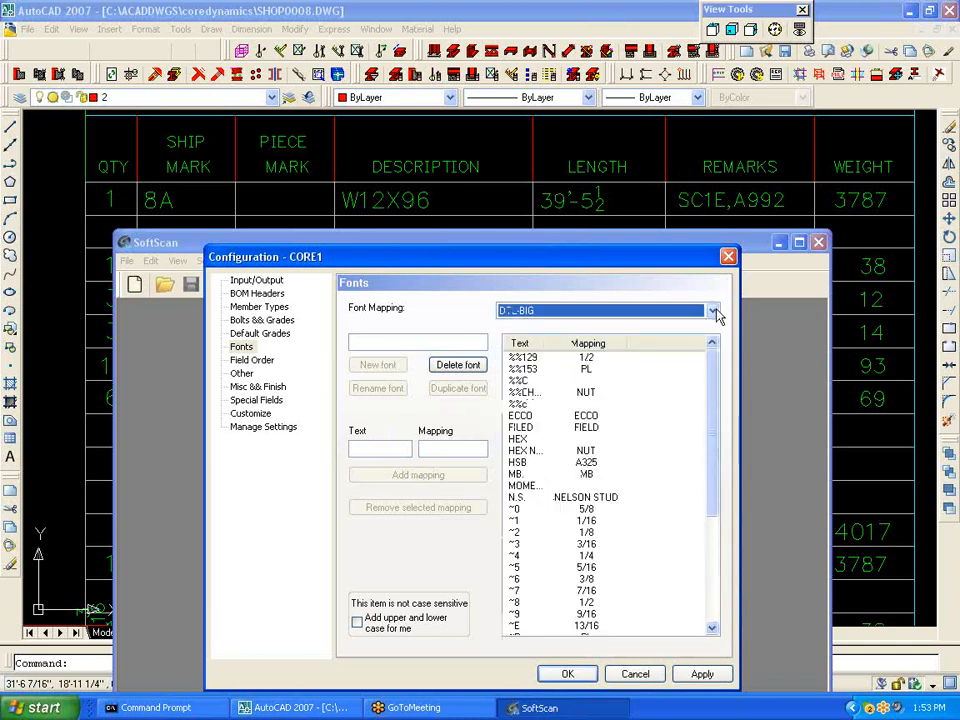
- Enter NEWFONT as the font name, keeping the DTL-BIG mapping selected
left_click(363, 340)
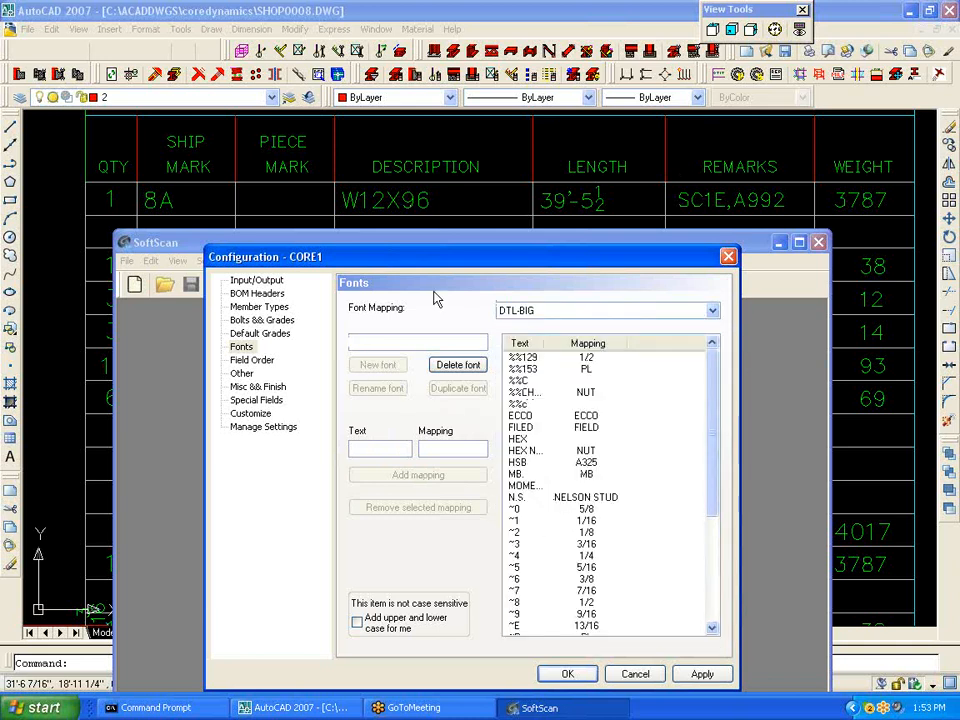
type("NEWFONTY")
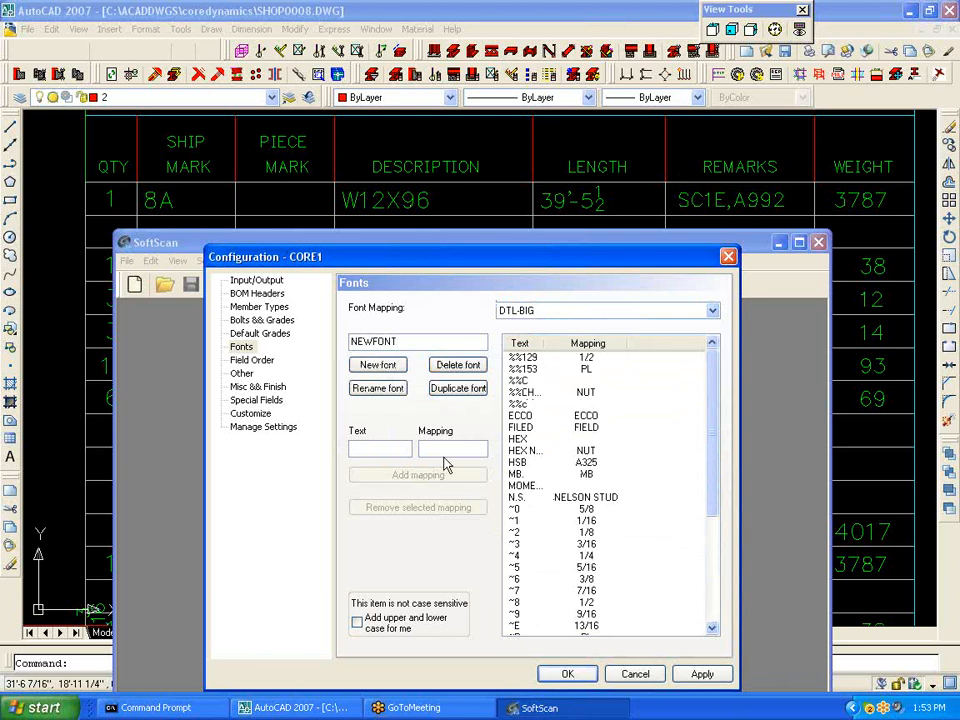
left_click(651, 316)
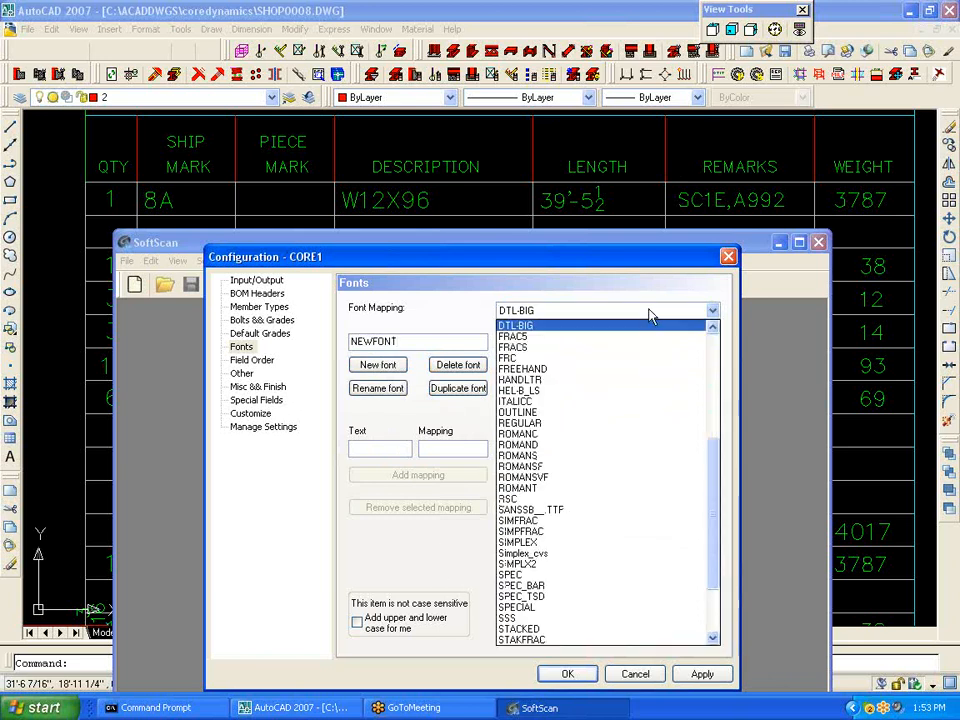
left_click(650, 321)
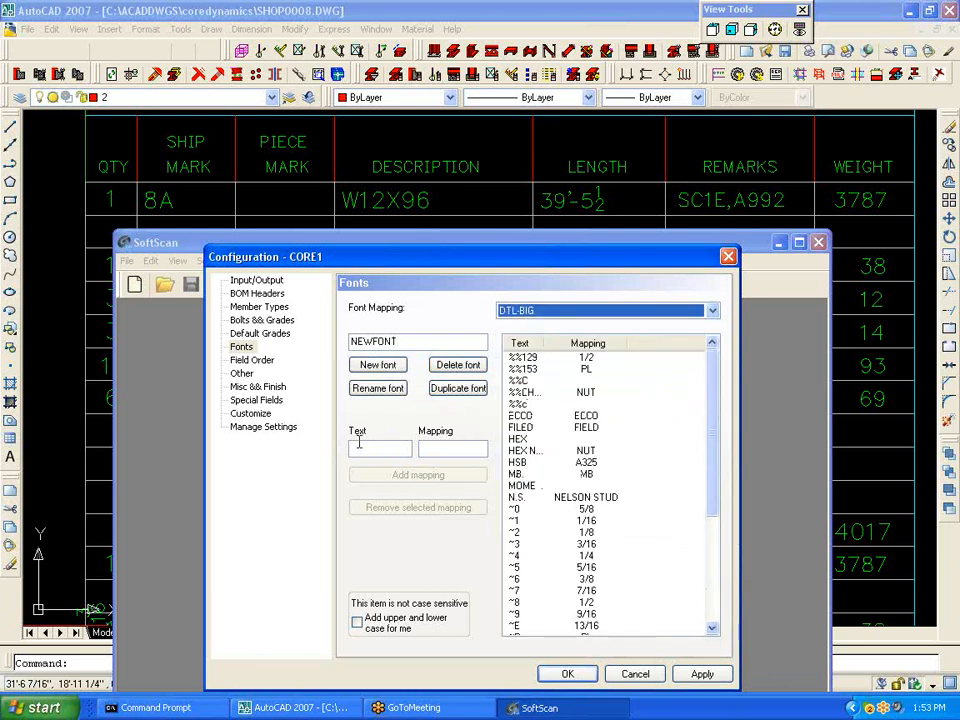
- Fill in a font mapping that translates the text ~8 to 1/2
left_click(359, 445)
type("~8")
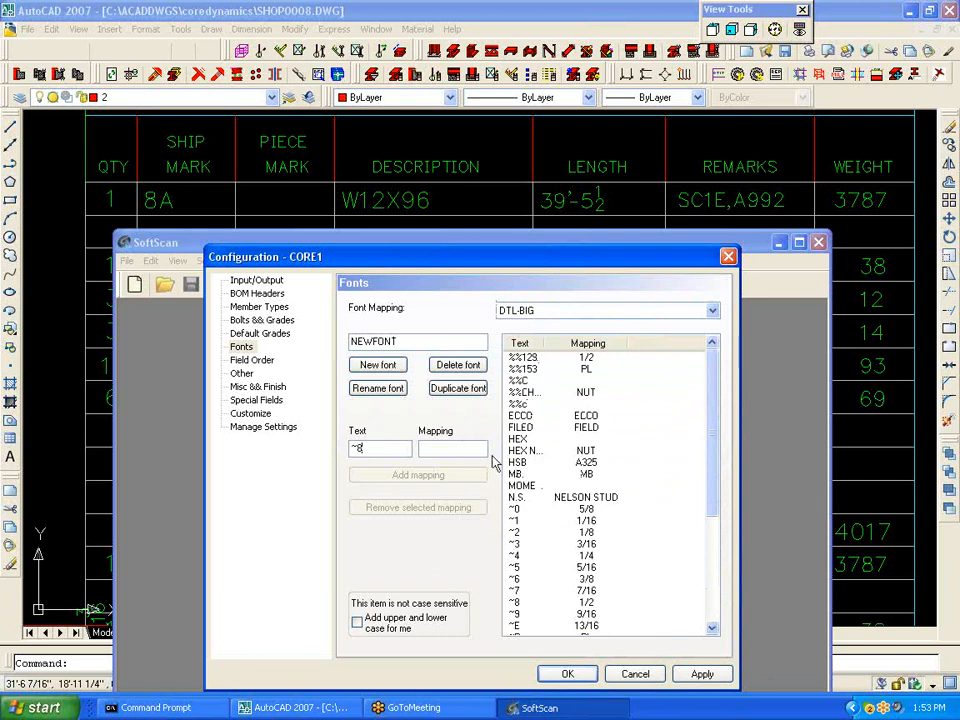
type("1/2")
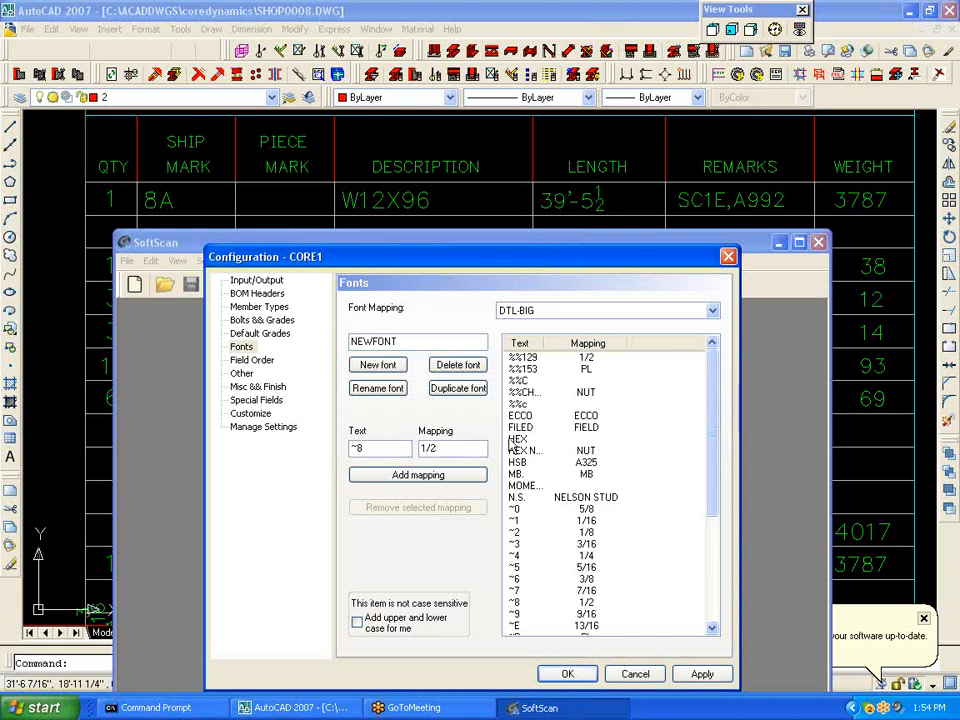
- Change the mapping entry so the text FILED translates to FIELD
left_click_drag(381, 448, 190, 449)
type("FILED")
left_click_drag(467, 448, 396, 437)
type("FIELD")
- Open the Other settings and examine the Division Blocks, 100 Series, 1000 series and Dash sequencing options and the Imperial input format
left_click(245, 373)
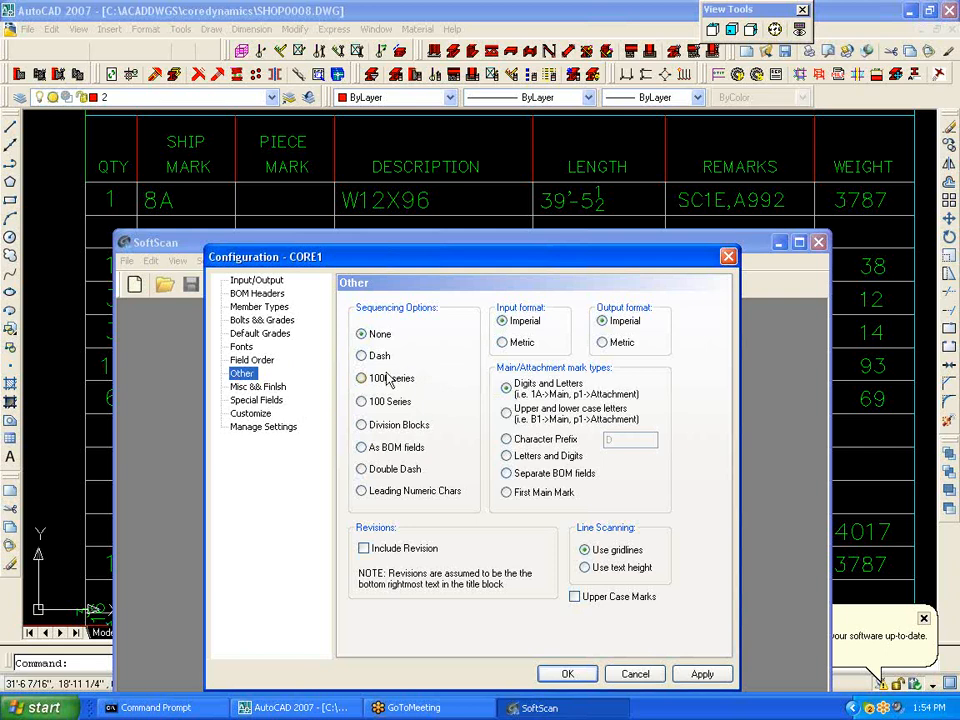
left_click(361, 424)
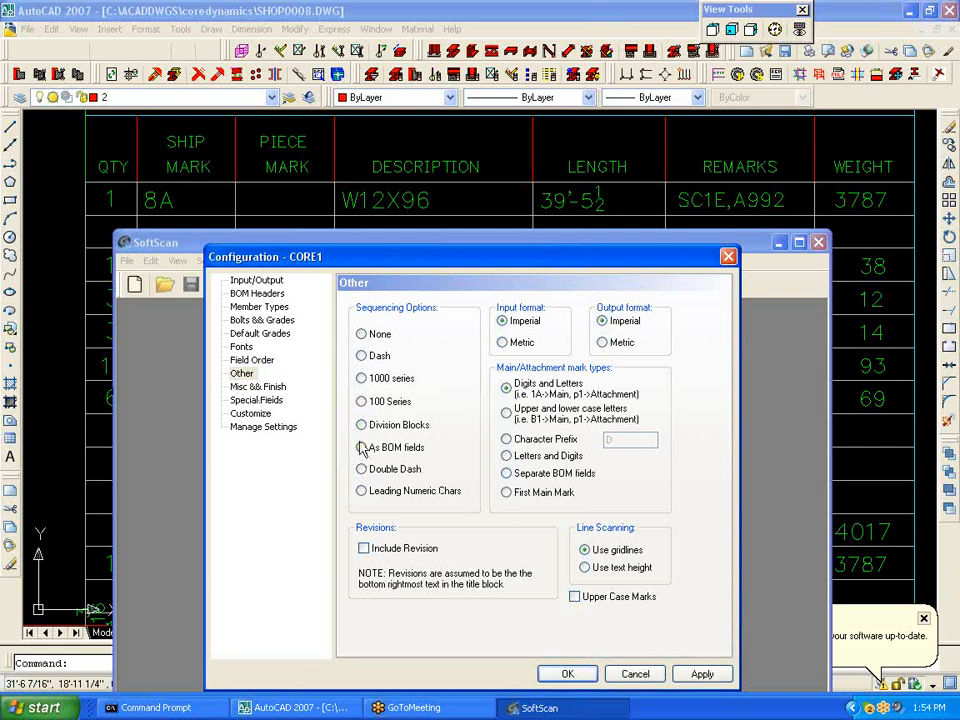
left_click(361, 401)
left_click(362, 378)
left_click(362, 357)
left_click(503, 321)
- Check the marks in AutoCAD's bill of material, and try SoftScan's Separate BOM fields and Upper and lower case letters mark types before reselecting Digits and Letters
left_click(63, 319)
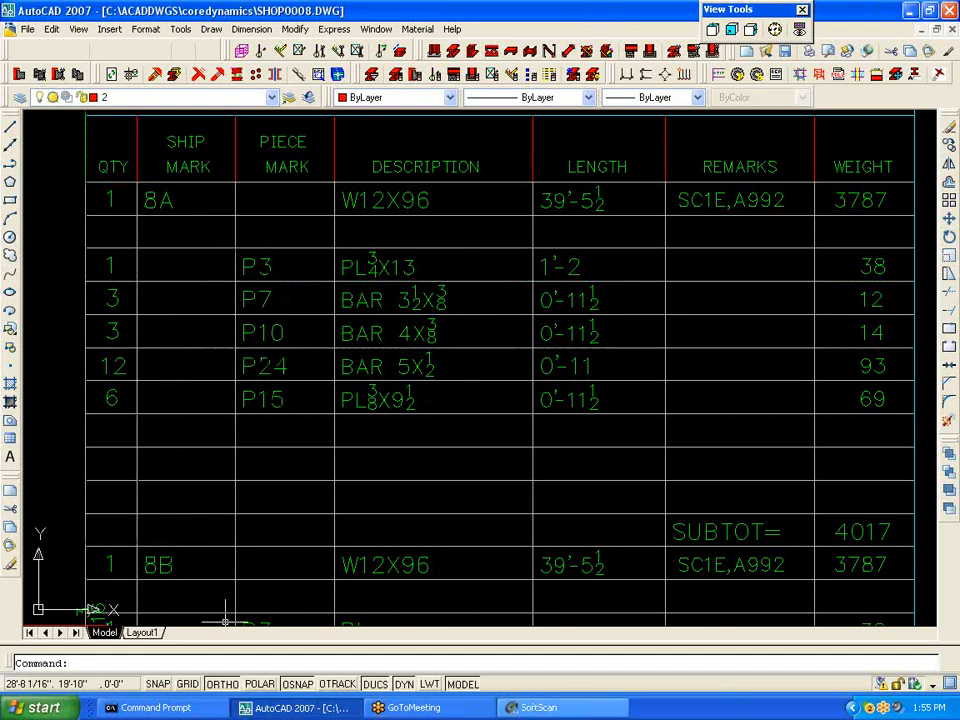
left_click(538, 707)
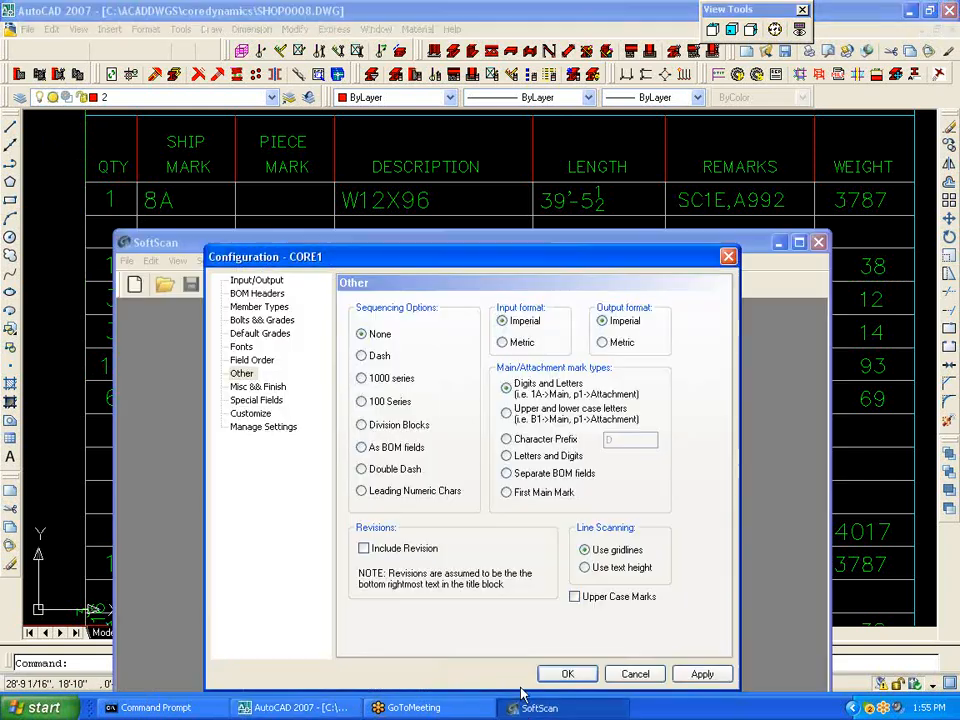
left_click(508, 474)
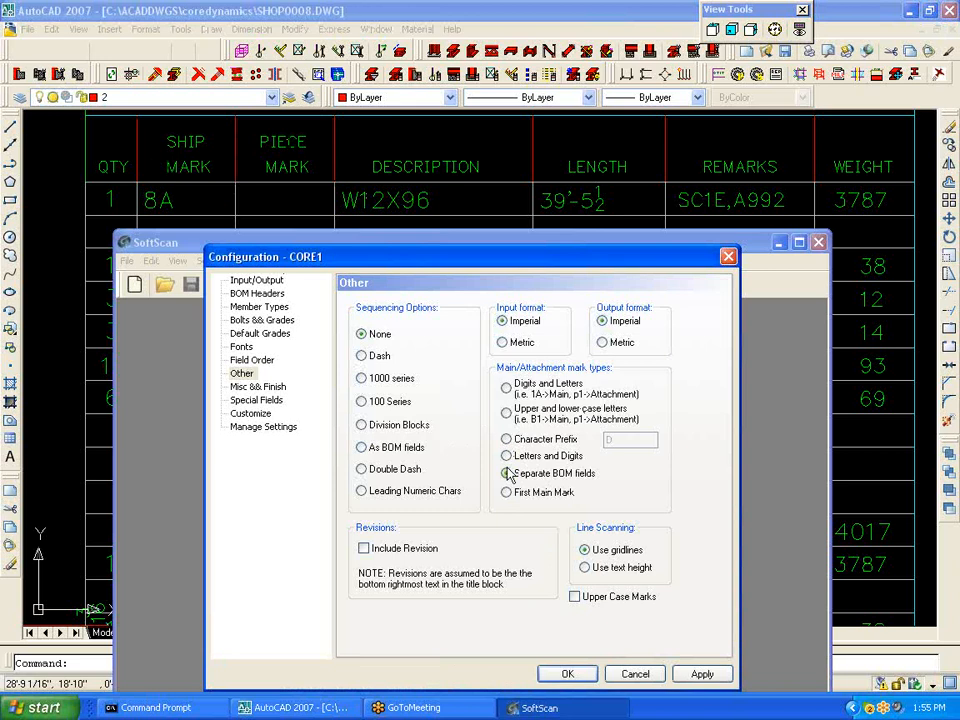
left_click(507, 414)
left_click(507, 390)
- Open the Misc & Finish settings, enter STAIR as a miscellaneous member type and locate STAIR in the existing list
left_click(258, 386)
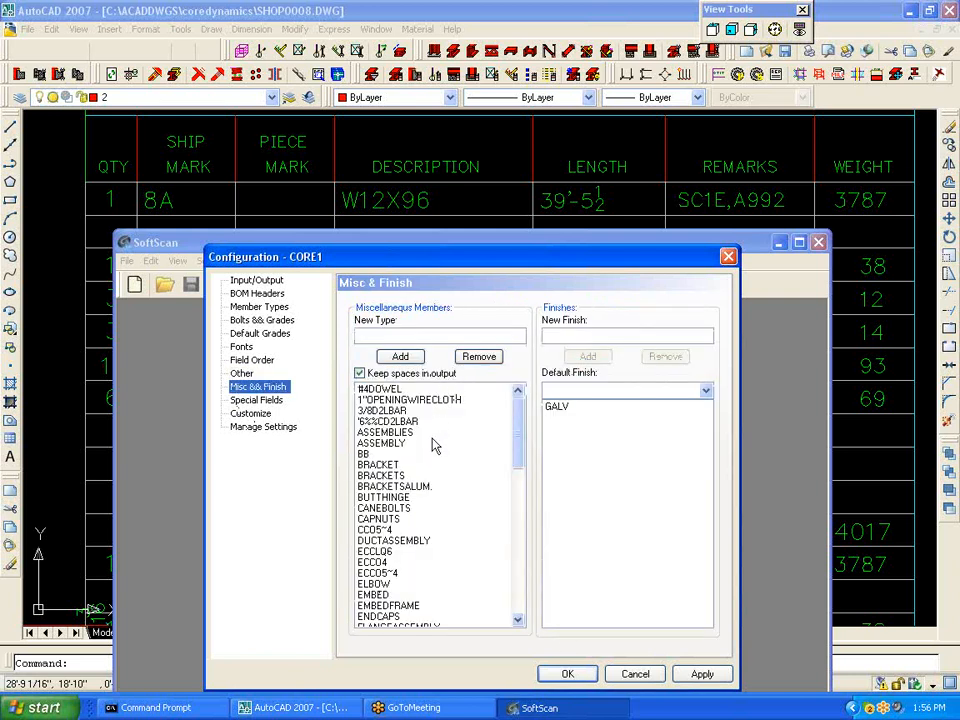
left_click(354, 338)
type("STAIR")
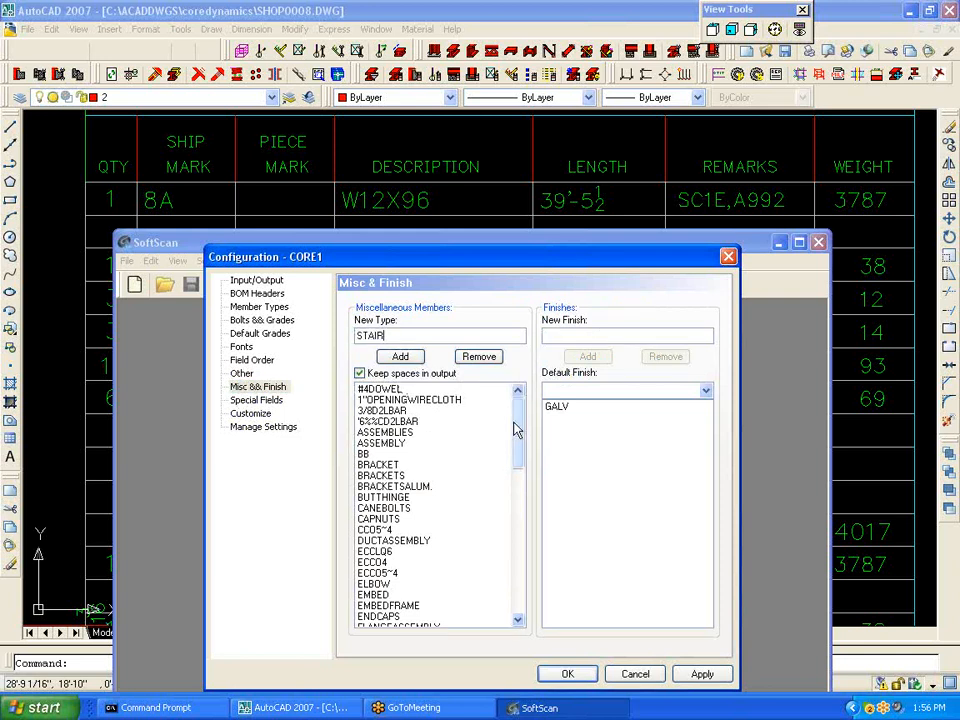
left_click_drag(516, 431, 525, 545)
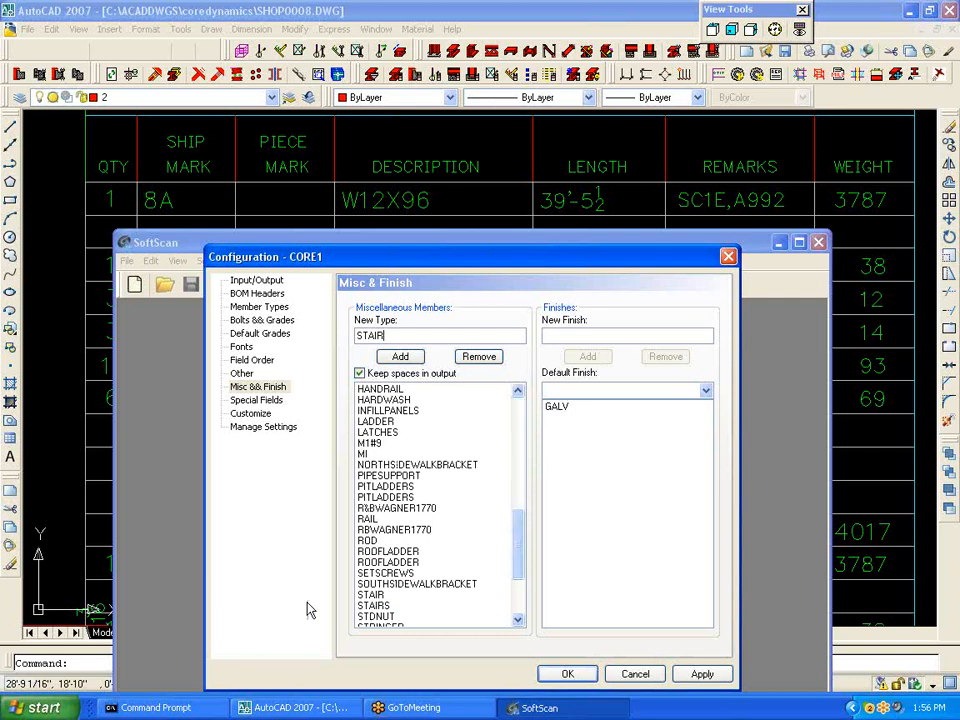
left_click(380, 595)
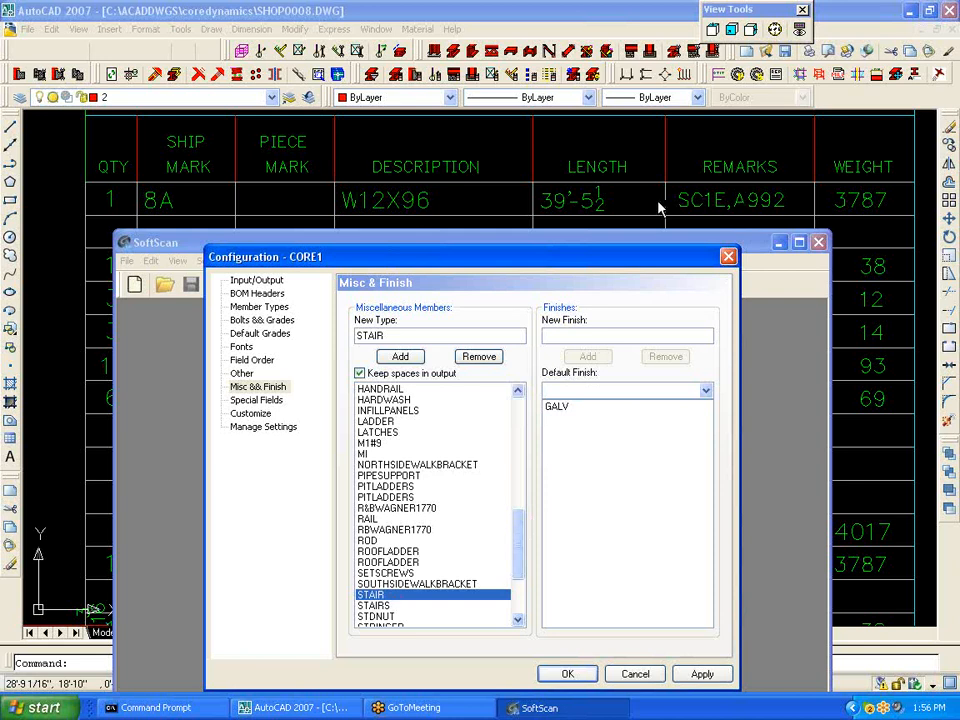
- Open the Special Fields settings and check how the sheet number label is written in the AutoCAD drawing's title block
left_click(257, 400)
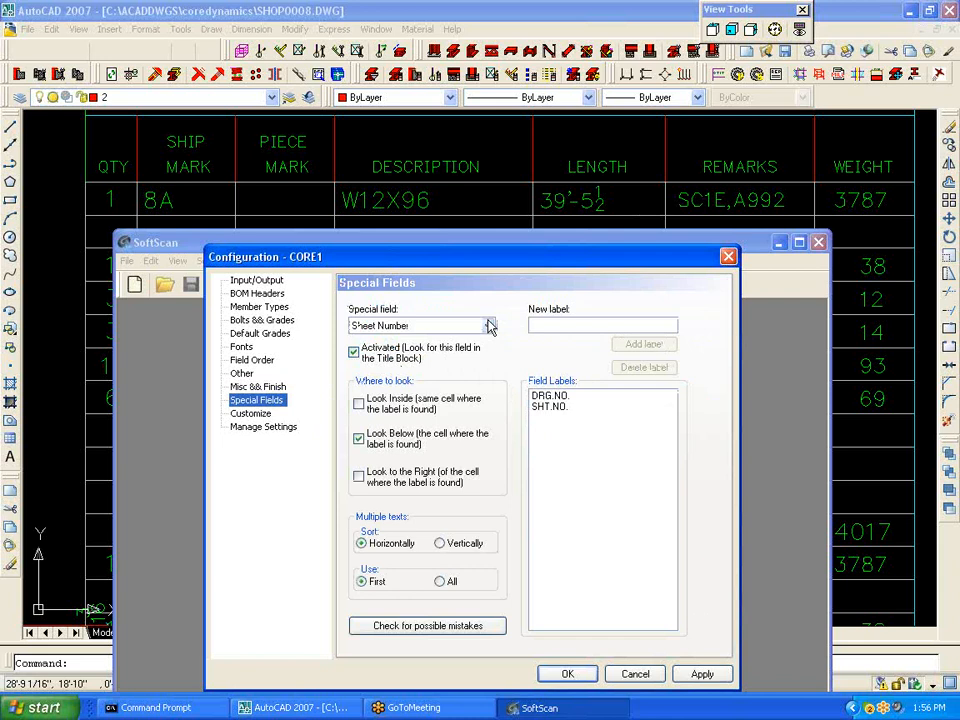
left_click(888, 406)
scroll(885, 401, "down", 6)
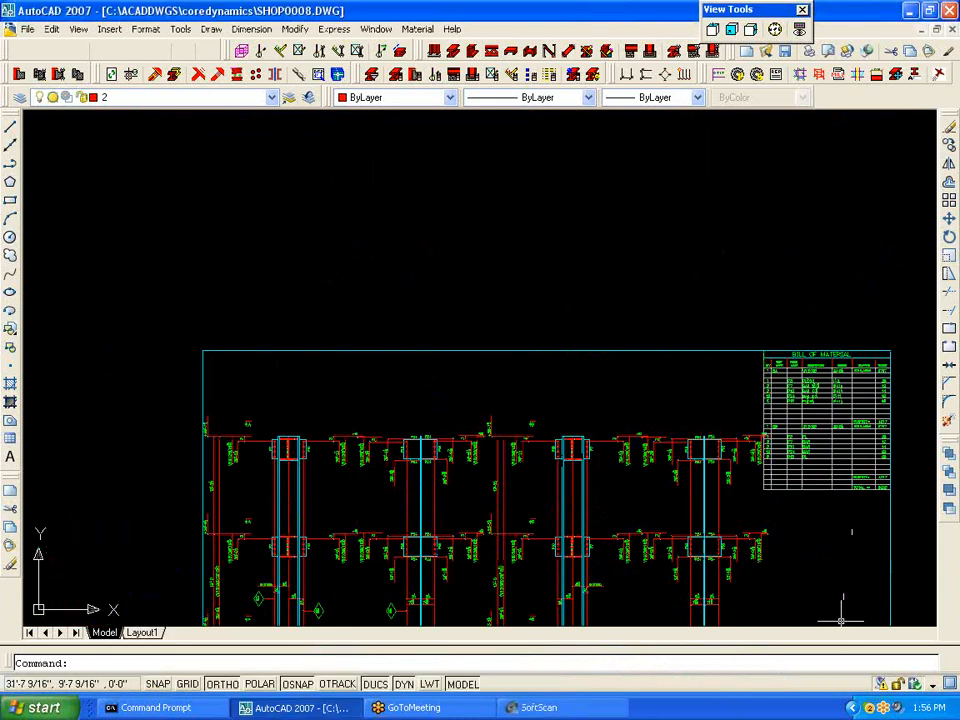
scroll(785, 385, "up", 6)
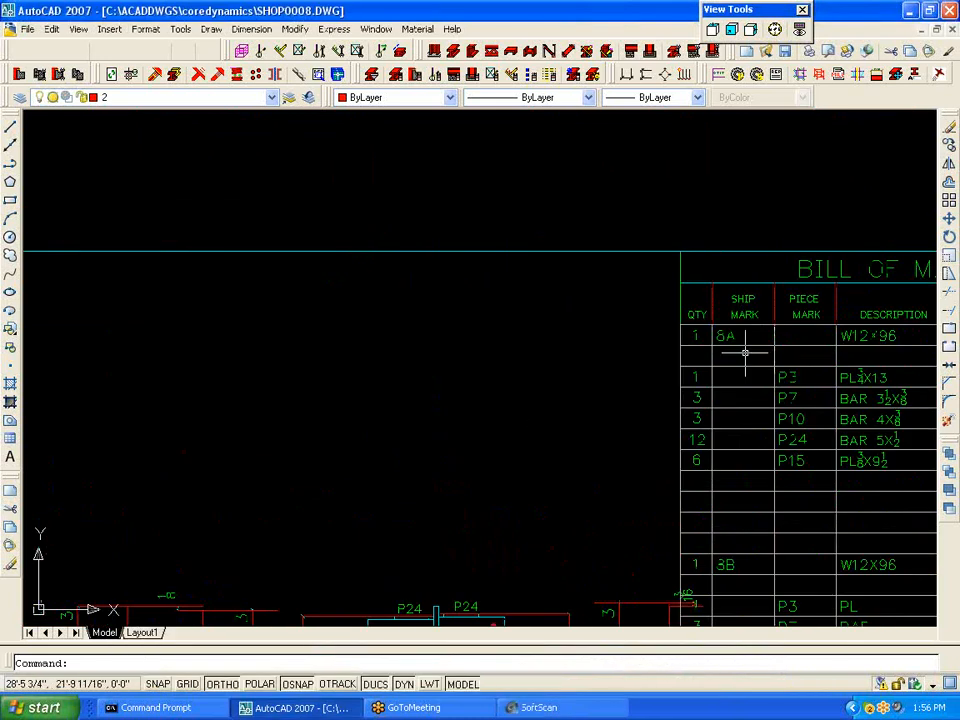
scroll(745, 353, "down", 6)
middle_click_drag(776, 513, 619, 227)
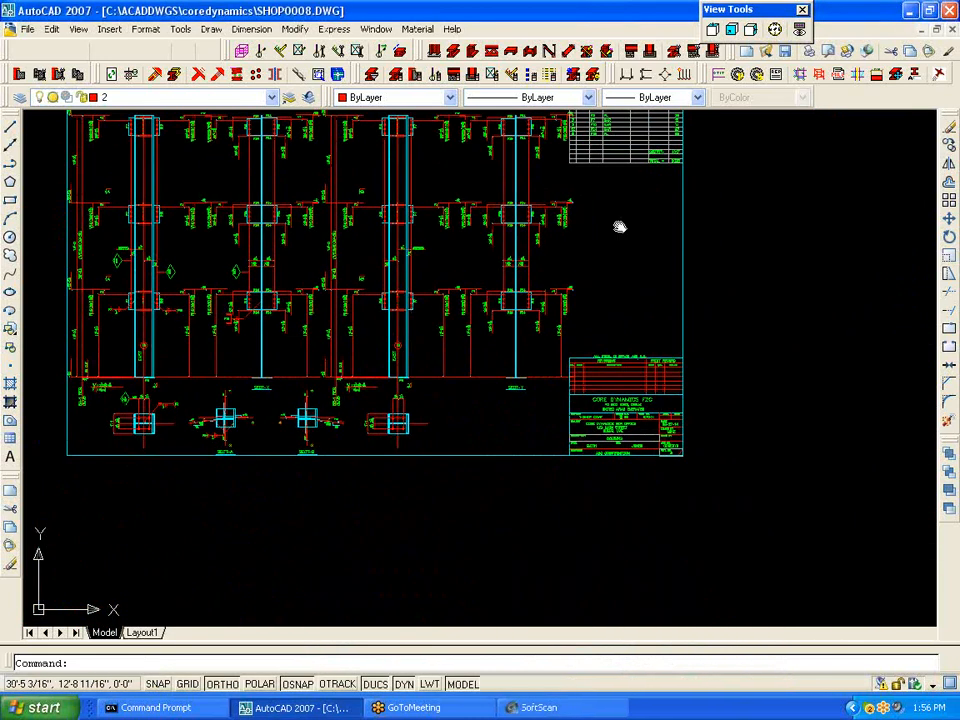
scroll(671, 437, "up", 8)
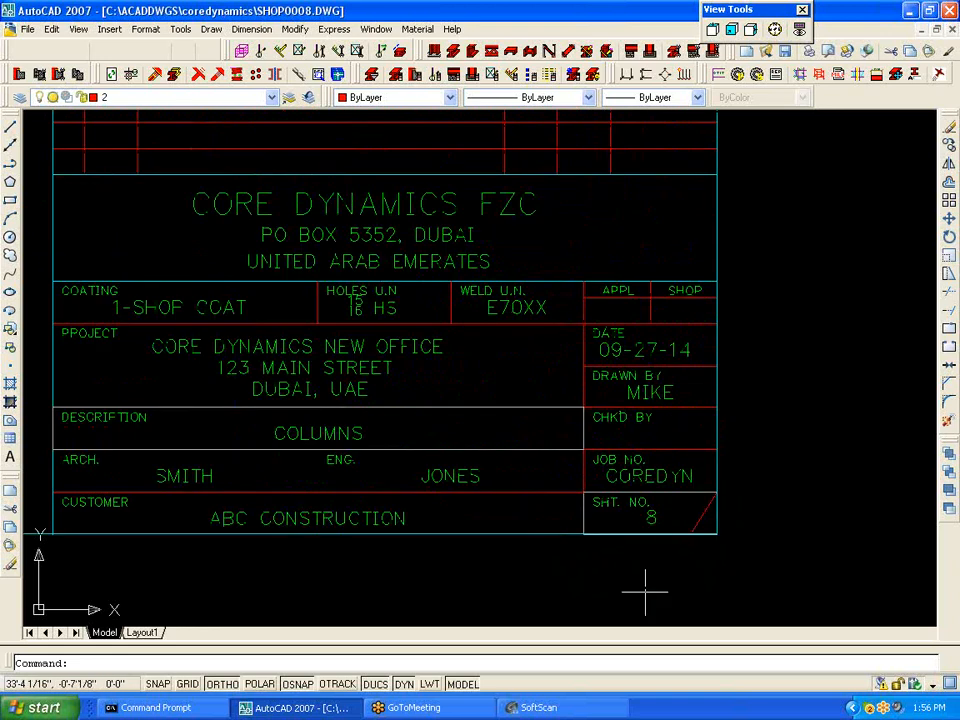
scroll(670, 497, "up", 2)
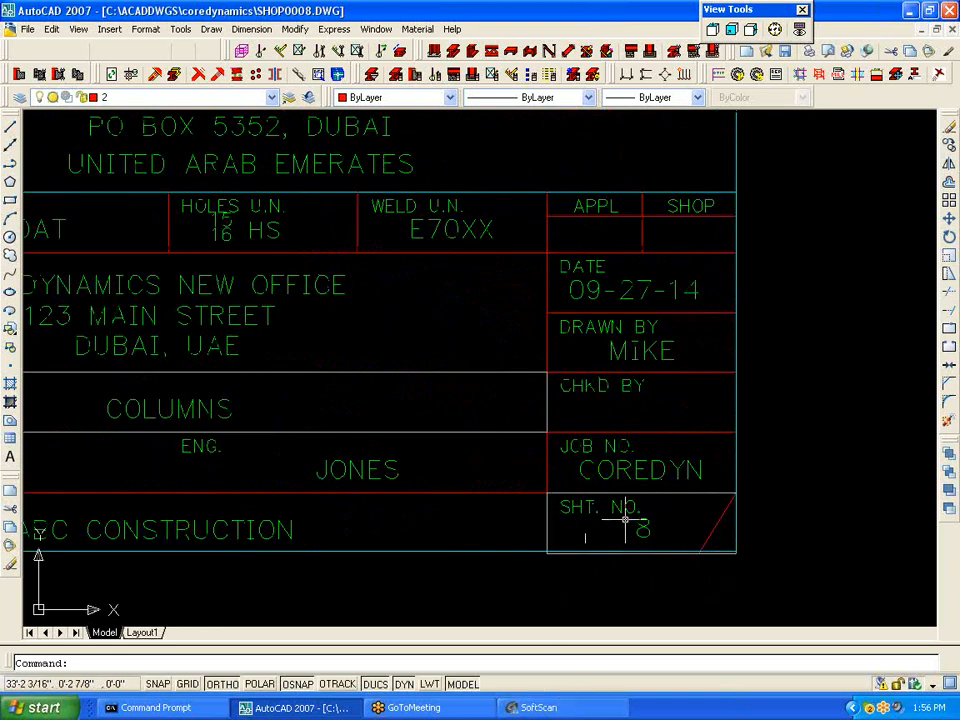
- Return to SoftScan, enter SHT.NO. as a new label for the Sheet Number special field and view the other available special fields
left_click(537, 707)
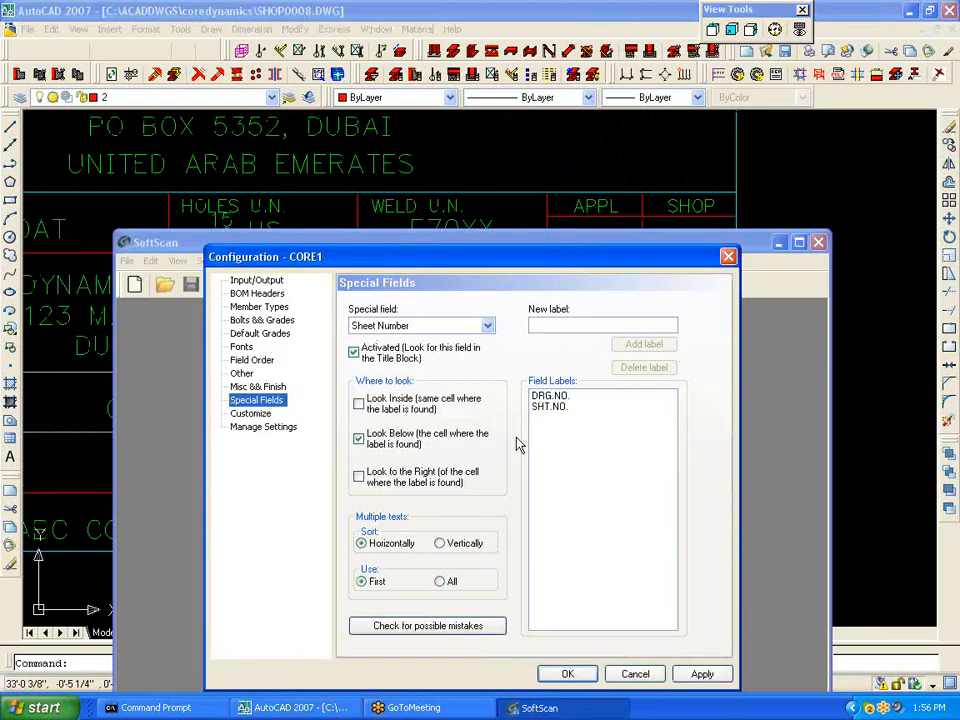
left_click(540, 324)
type("SHT NO.")
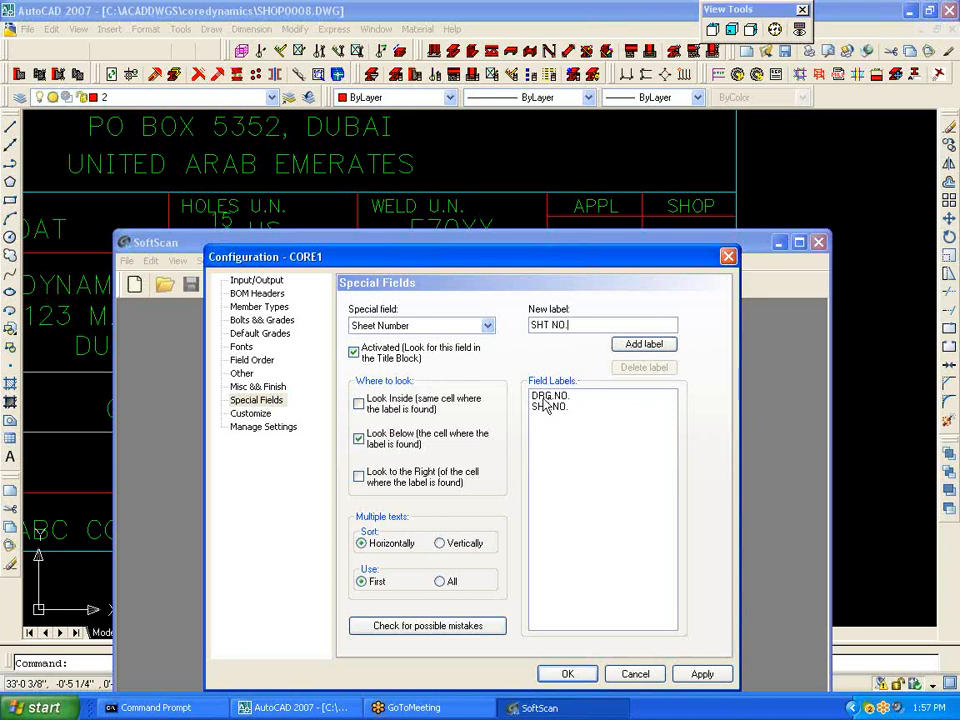
left_click(487, 326)
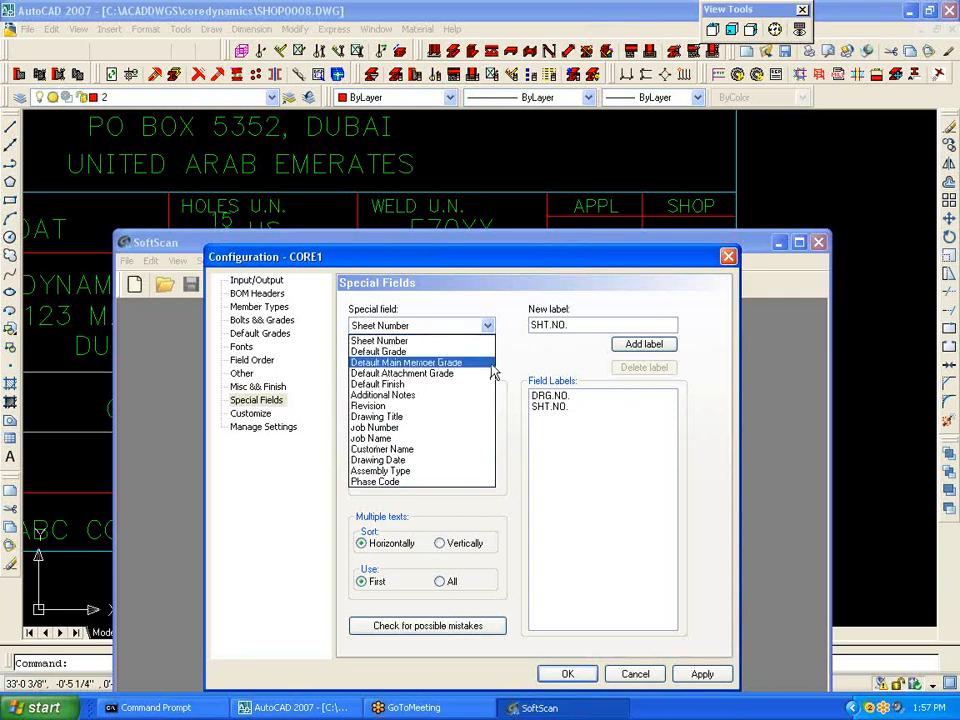
- Open the Customize settings and turn on the help information for the scan options
left_click(259, 416)
left_click(259, 415)
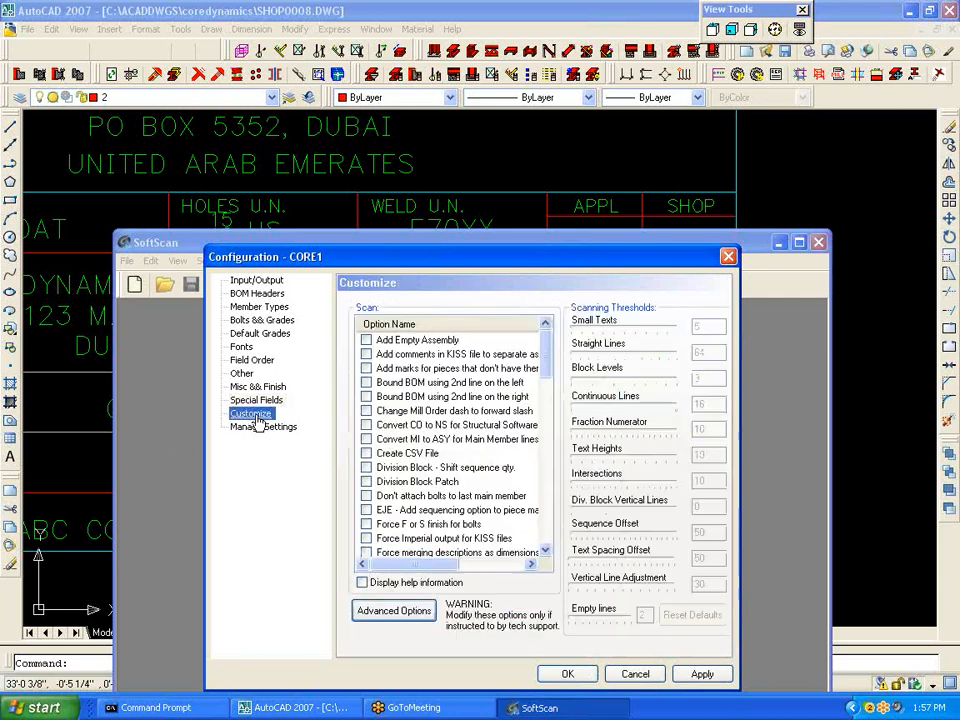
left_click(363, 583)
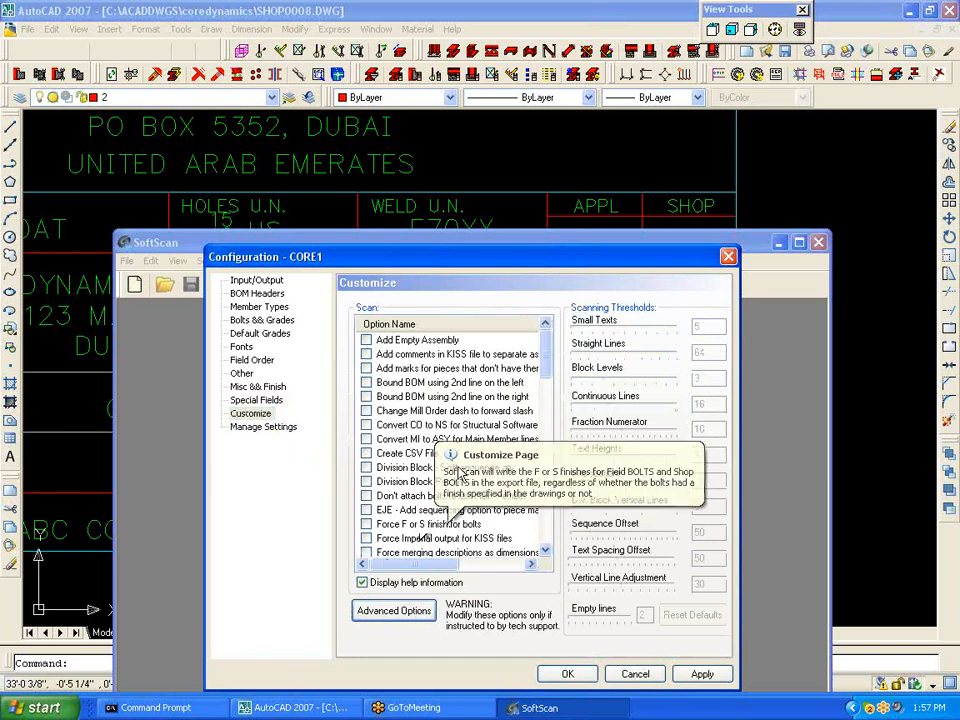
- Read the help for scan options such as Look for BOM headers at the bottom, Multiple BOM, Read length from description and Title-less scanning
mouse_move(434, 362)
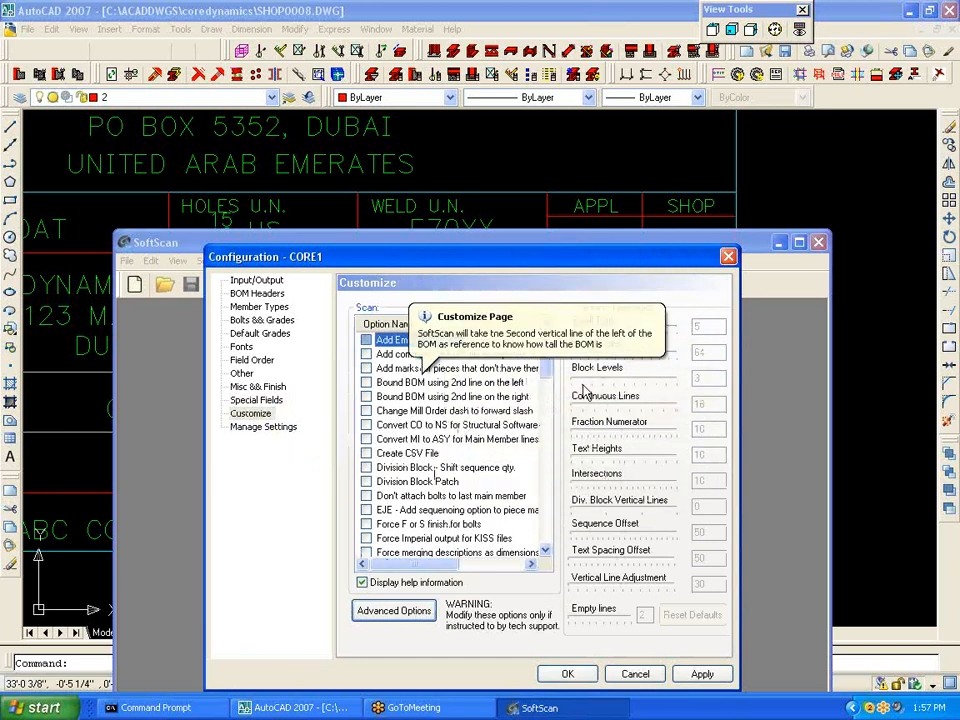
left_click_drag(544, 376, 541, 418)
mouse_move(389, 472)
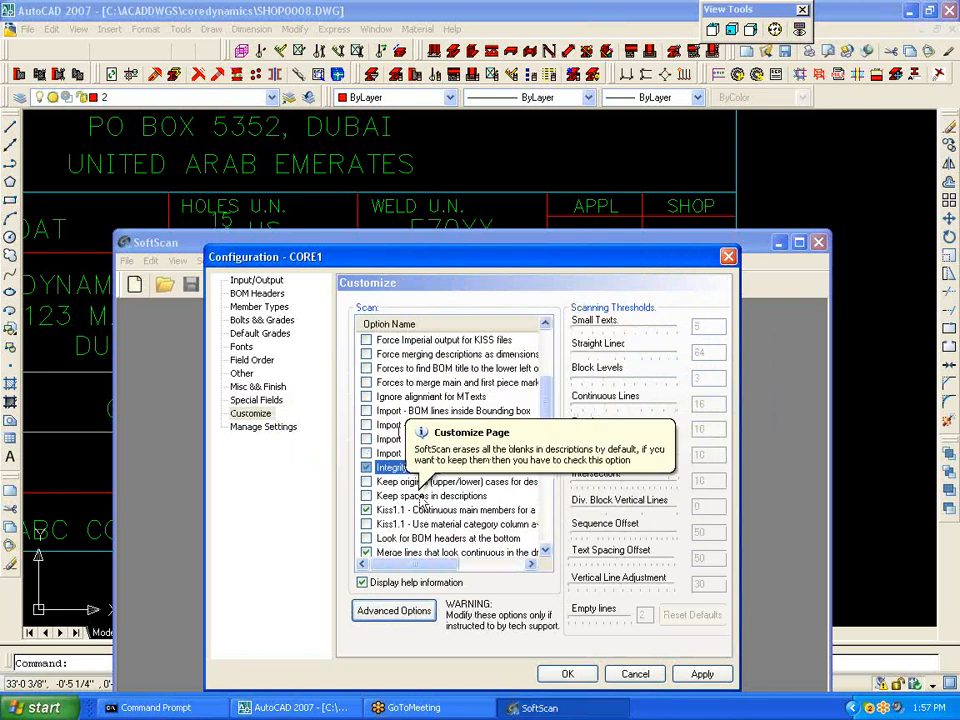
mouse_move(430, 540)
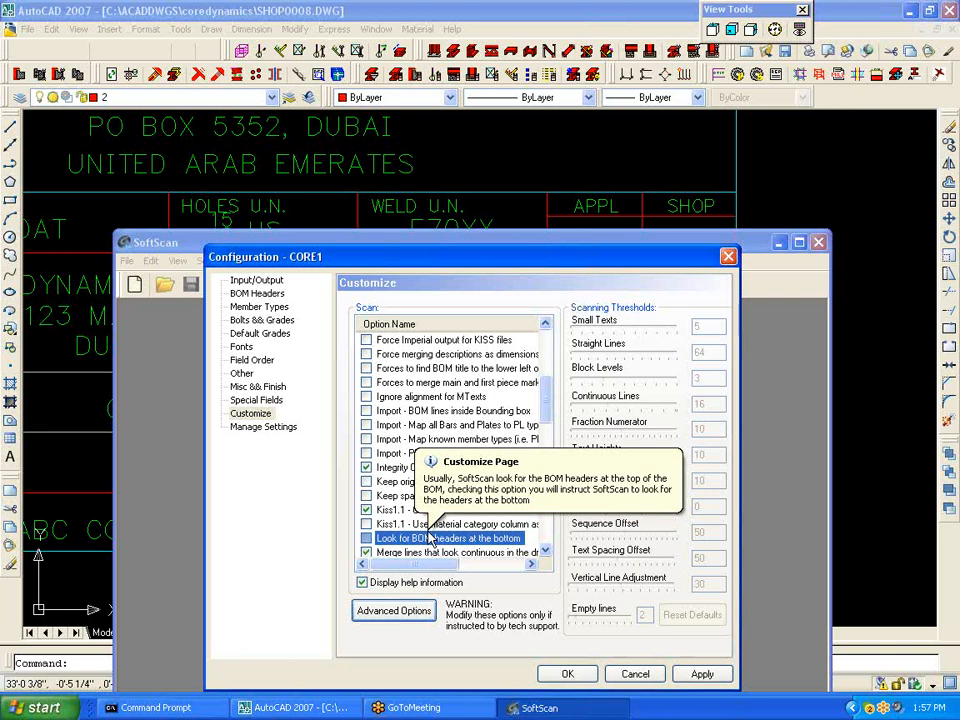
left_click(450, 524)
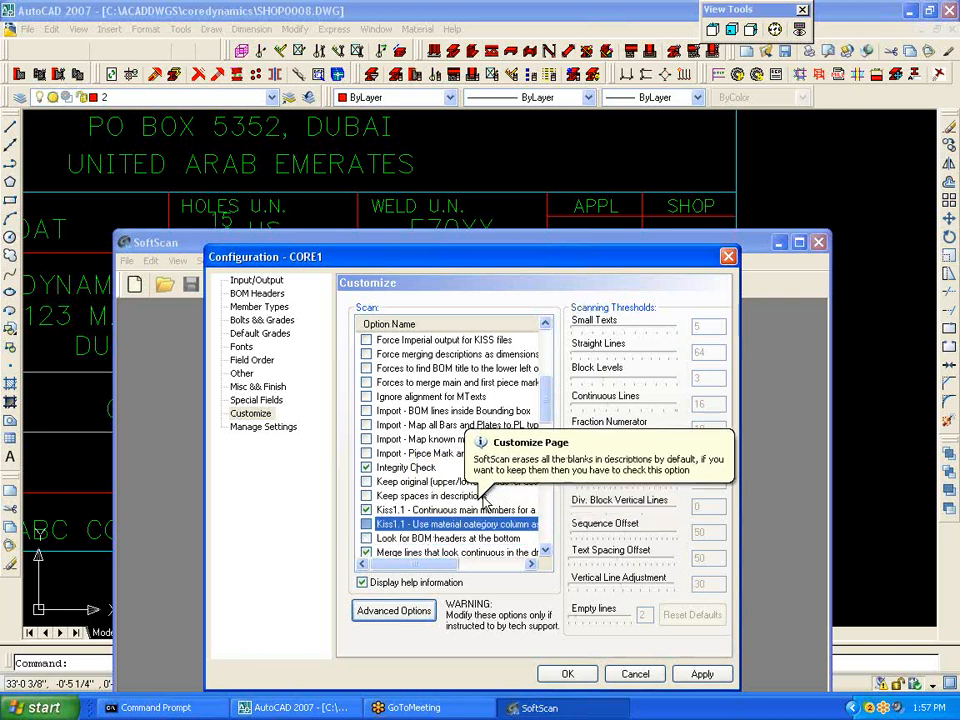
left_click_drag(548, 395, 547, 441)
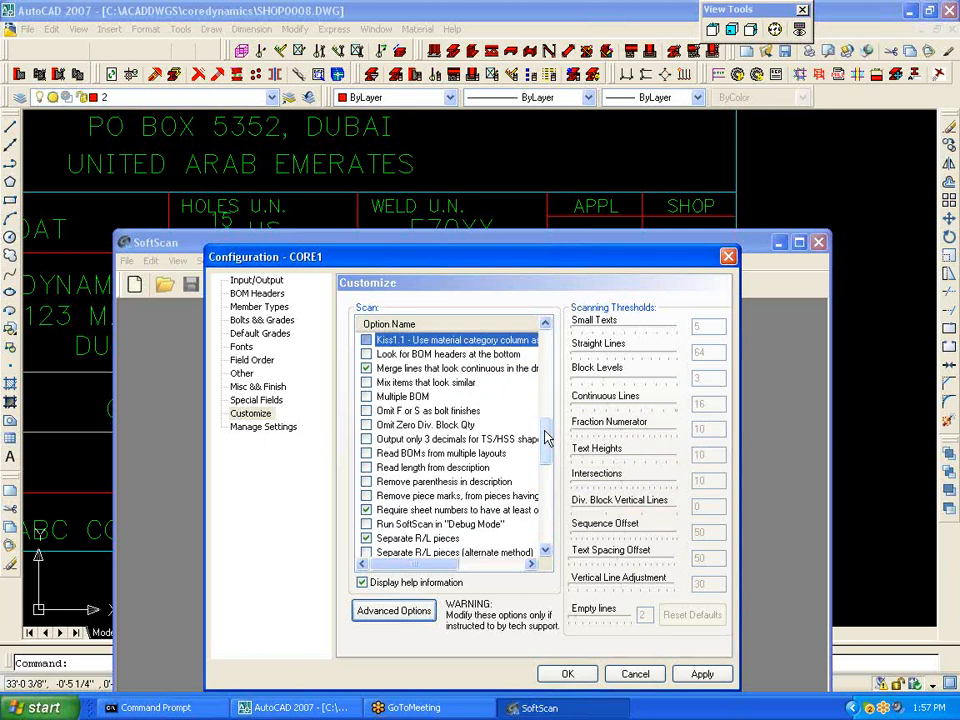
left_click(403, 396)
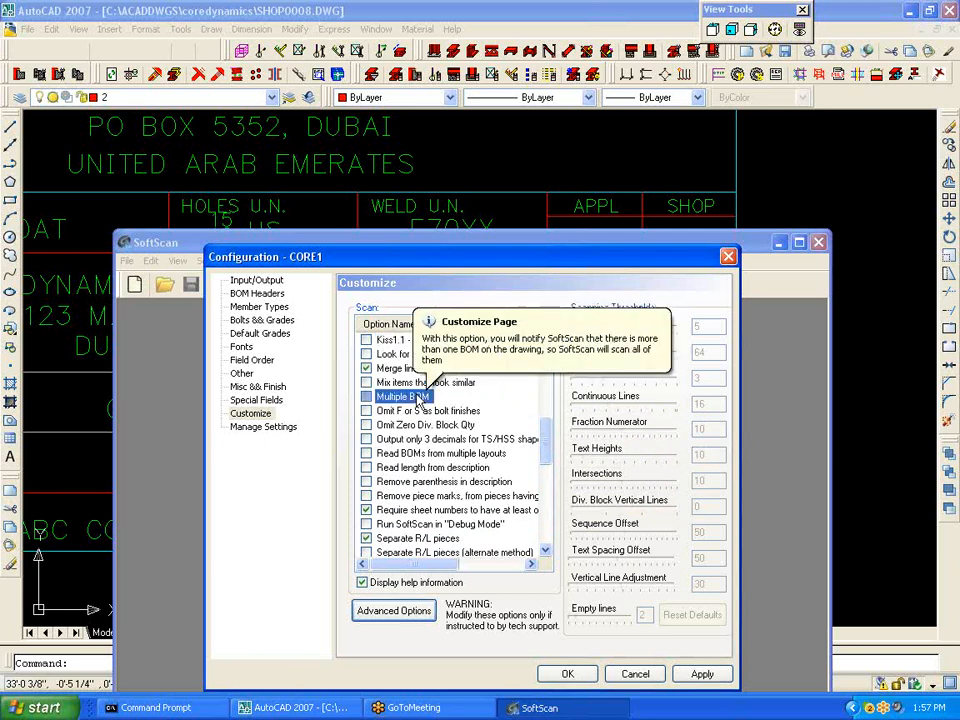
left_click(470, 466)
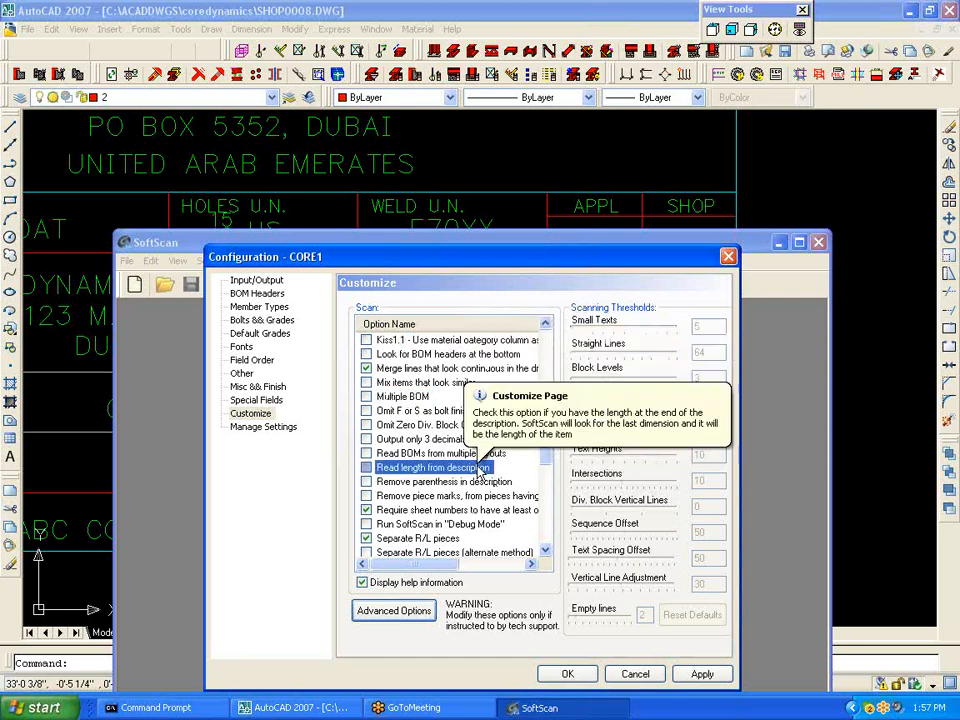
left_click(520, 439)
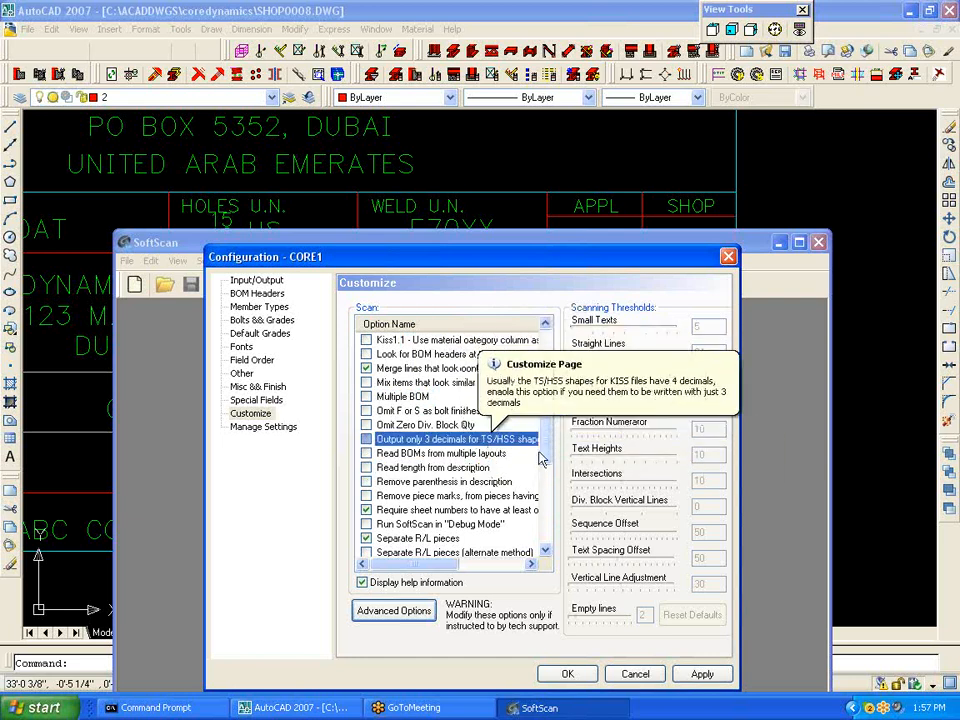
left_click_drag(549, 453, 549, 496)
left_click(435, 541)
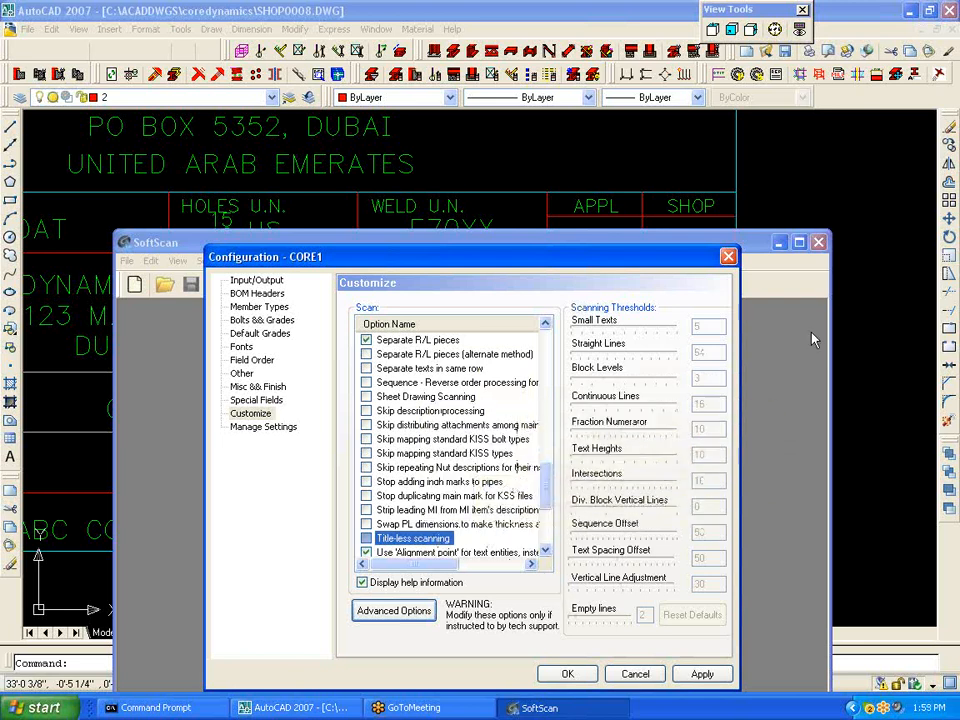
- Examine the title above the bill of material in the AutoCAD drawing, and return to the SoftScan configuration
left_click(860, 306)
scroll(864, 306, "down", 6)
mouse_move(758, 184)
middle_mouse_down()
mouse_move(633, 622)
mouse_move(633, 672)
middle_mouse_up()
middle_click_drag(643, 208, 613, 390)
scroll(564, 174, "up", 6)
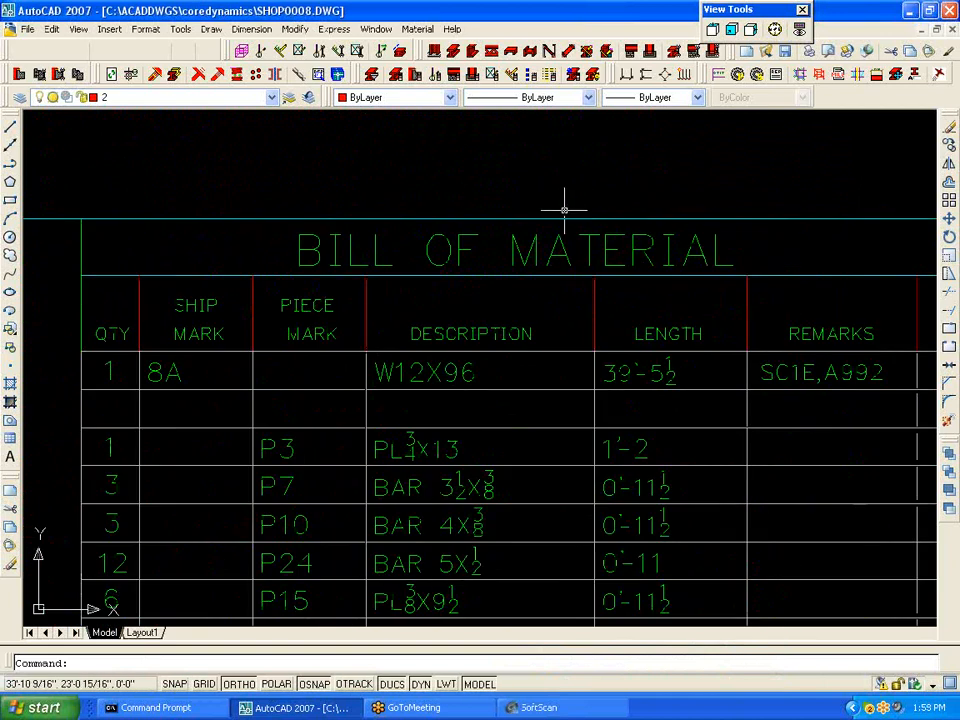
scroll(564, 210, "down", 2)
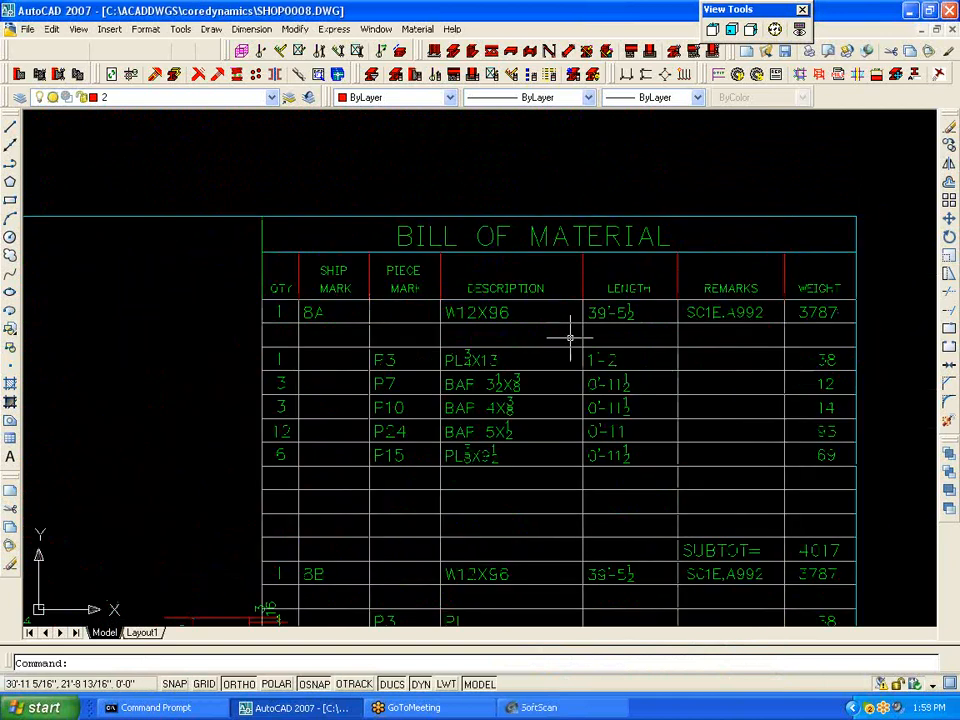
left_click(603, 711)
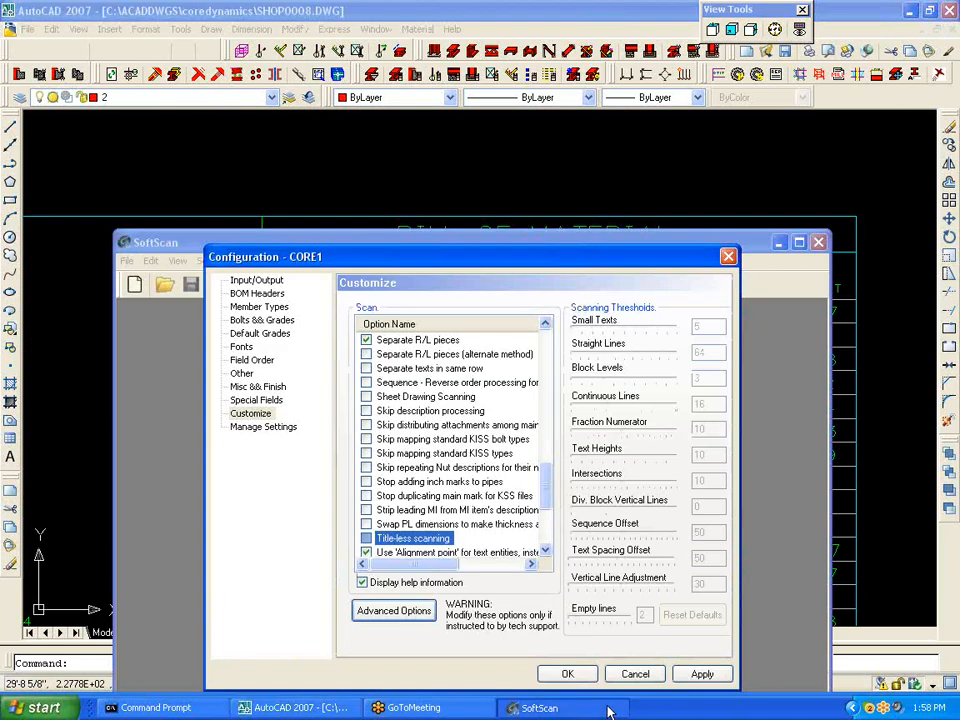
- Open Manage Settings and save the current configuration under the name CORE2
left_click(270, 427)
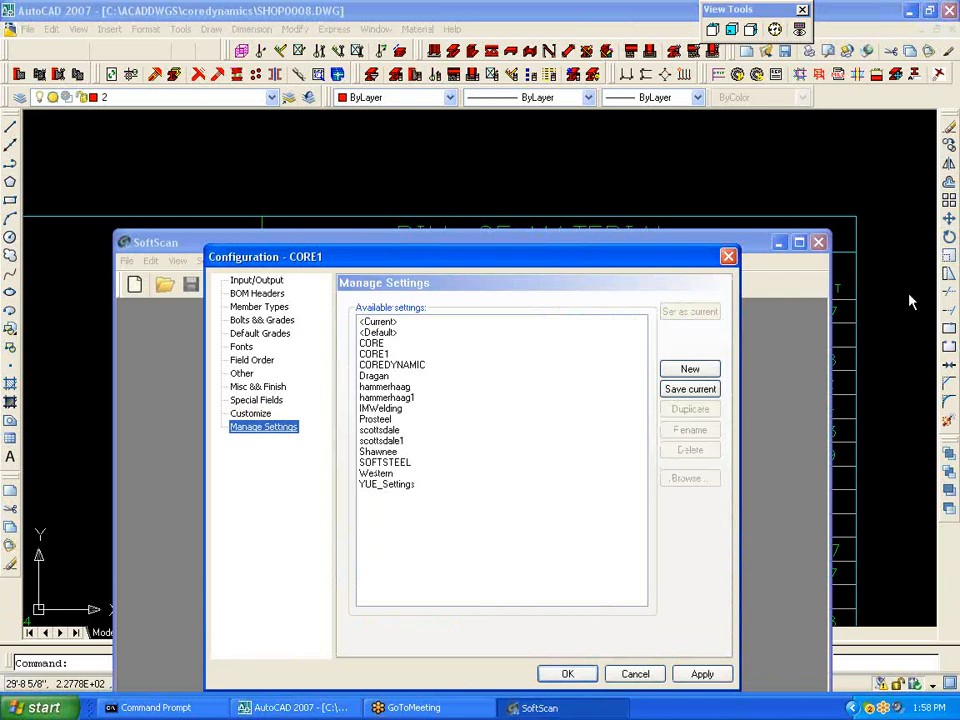
left_click(704, 392)
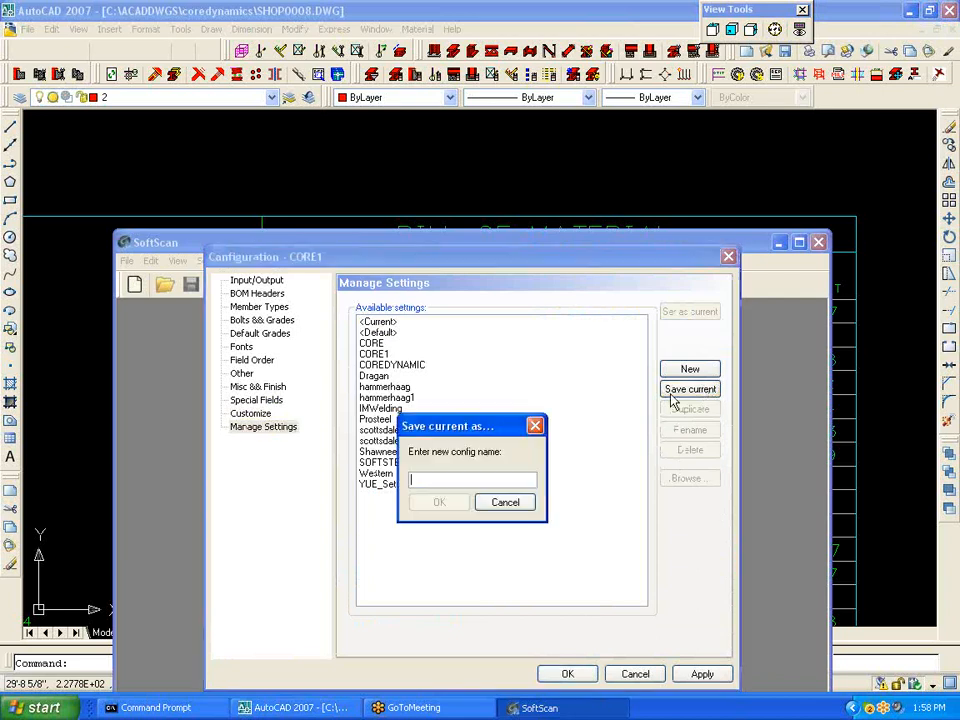
type("CORE2")
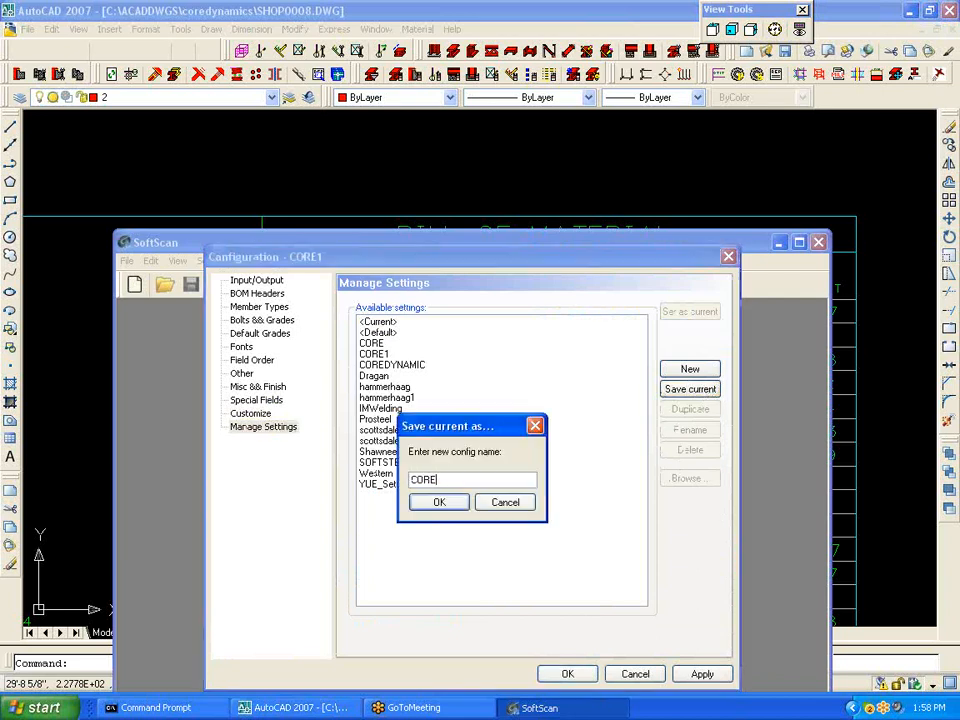
left_click(439, 502)
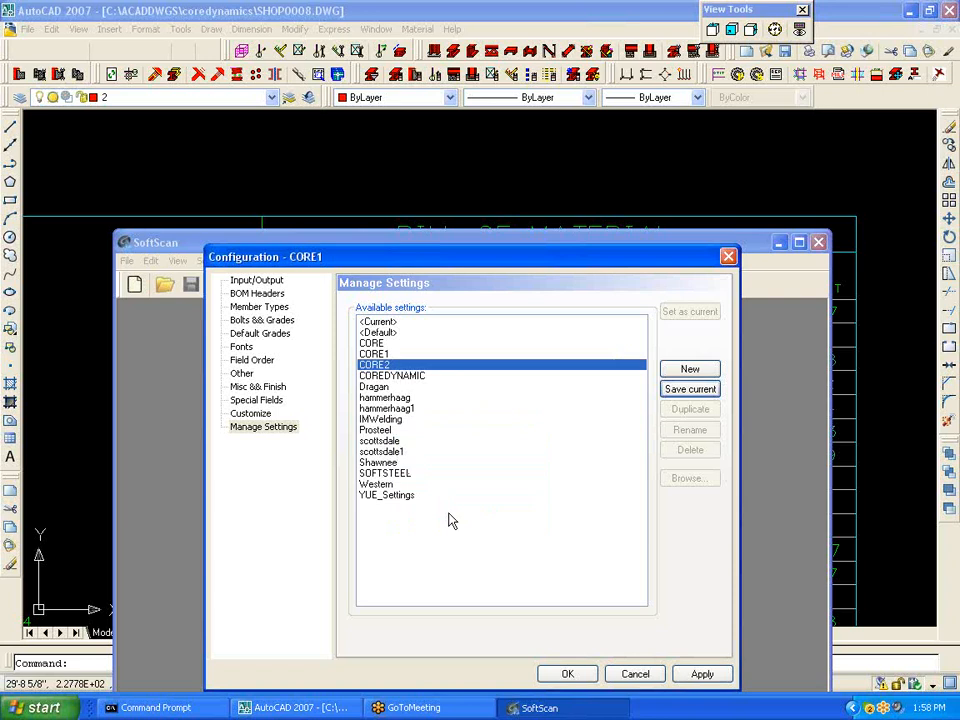
- Select the CORE2 setting, accept the configuration and agree to add the new mapping to the DTL-BIG font mapping list
left_click(382, 365)
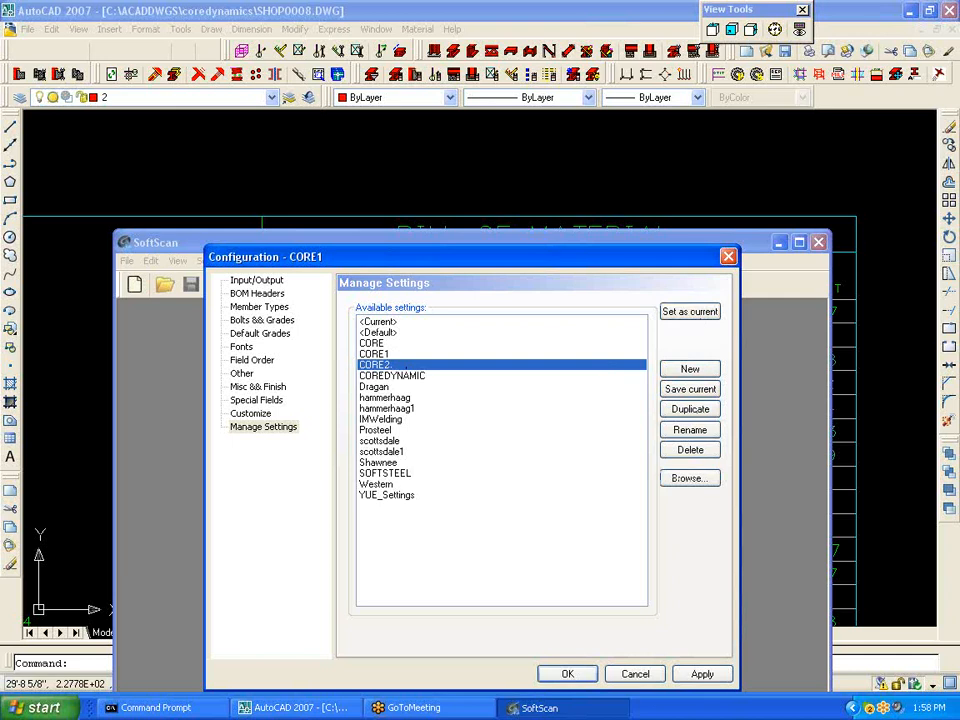
left_click(590, 675)
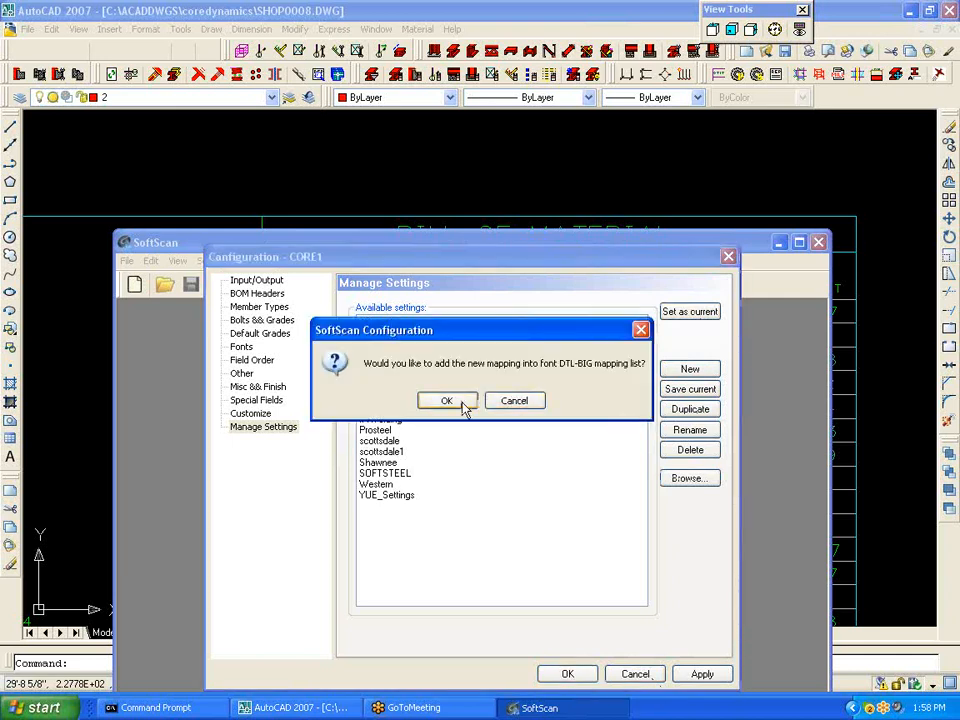
left_click(448, 401)
left_click(449, 401)
left_click(466, 402)
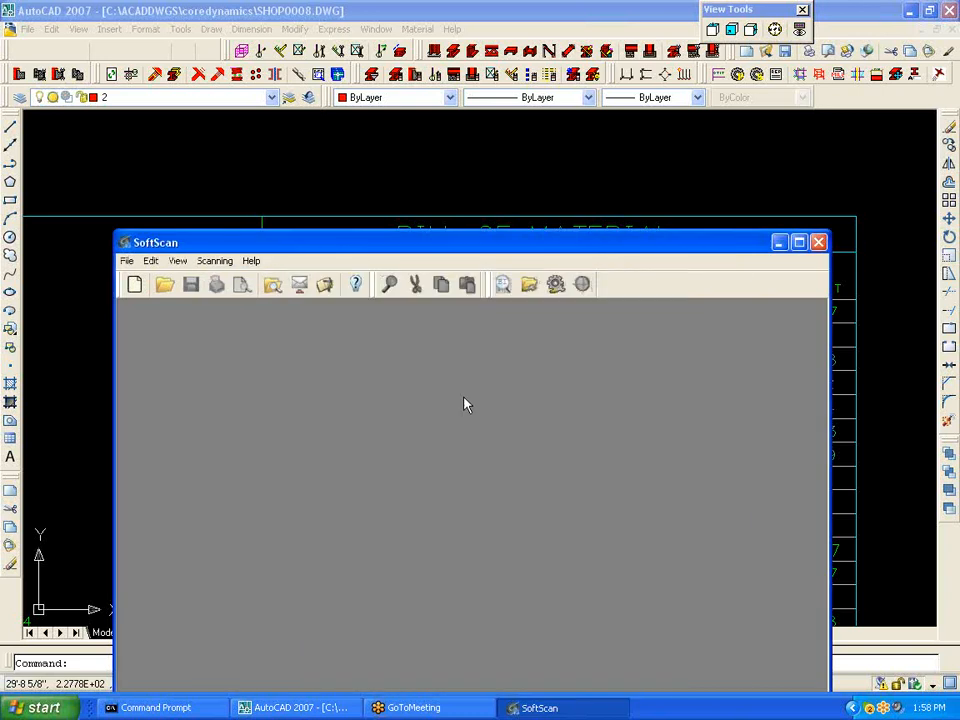
- Open the Bill of Material Export from DWG Files to KISS Format and confirm coredynamics as the project drawings folder
left_click_drag(545, 247, 533, 152)
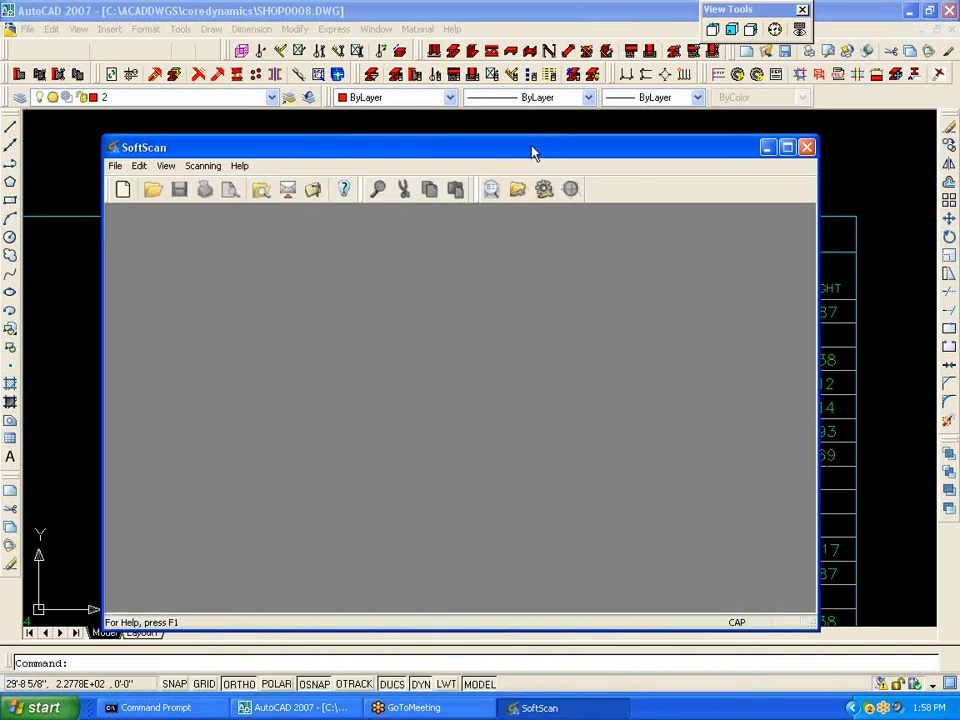
left_click(493, 190)
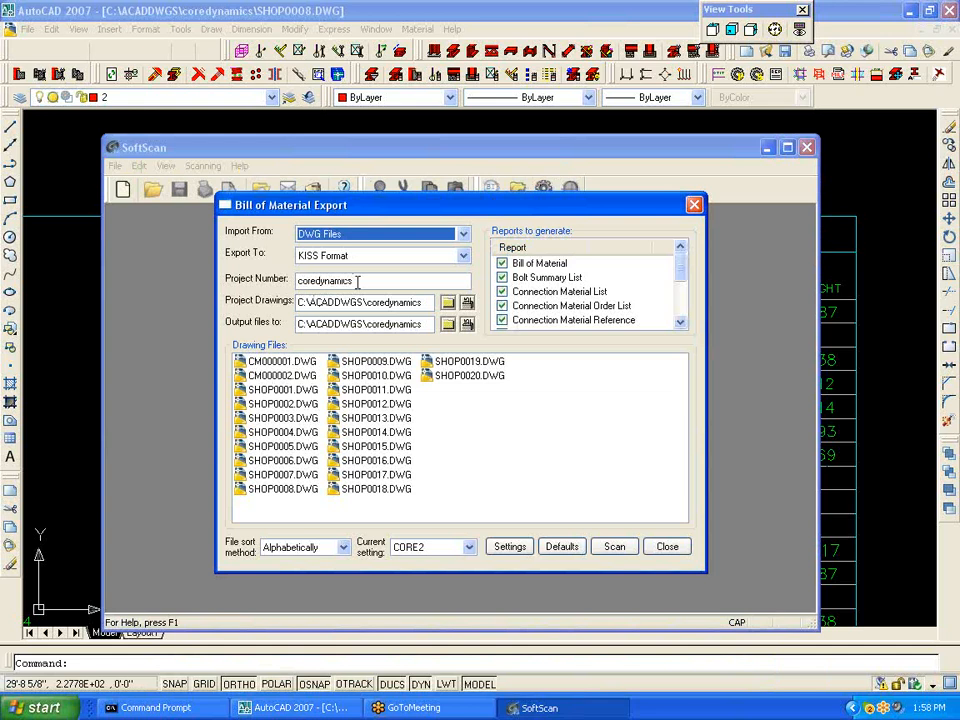
left_click(463, 234)
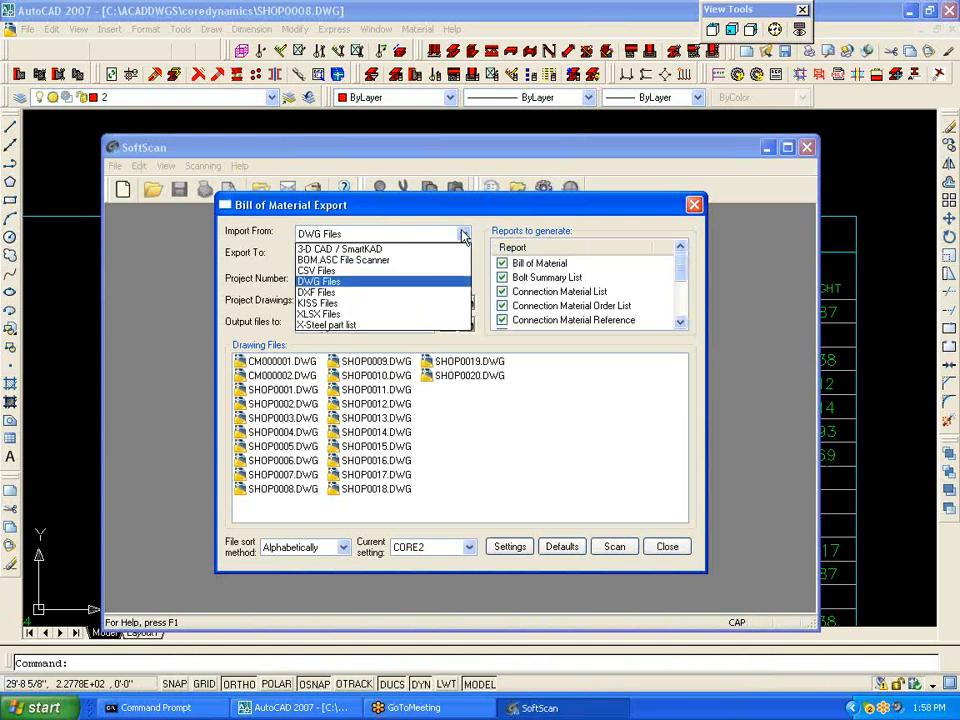
left_click(463, 234)
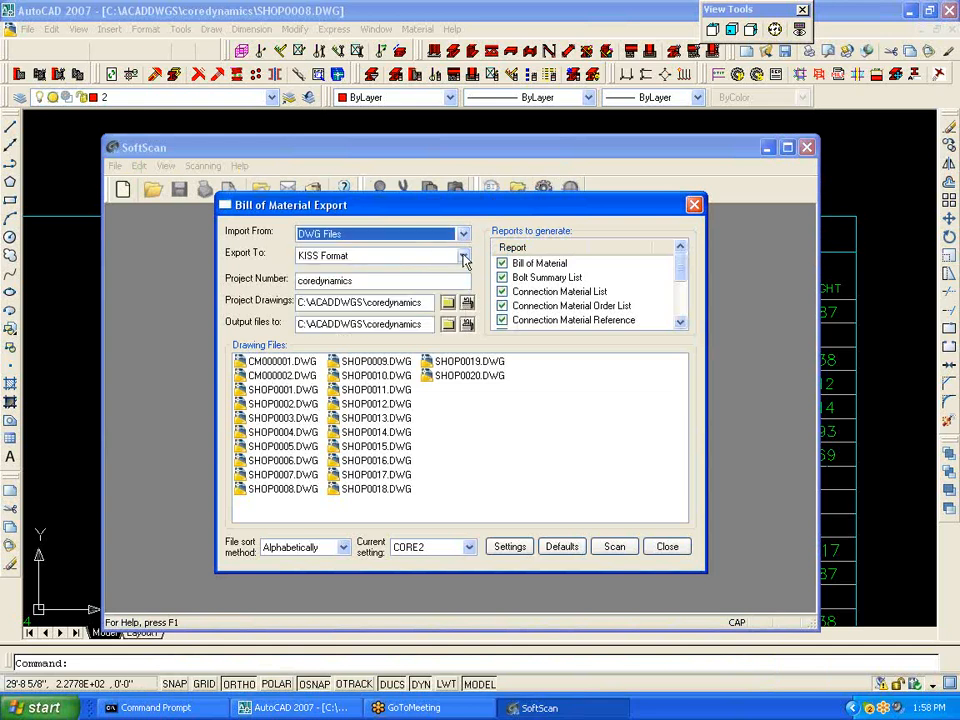
left_click(390, 283)
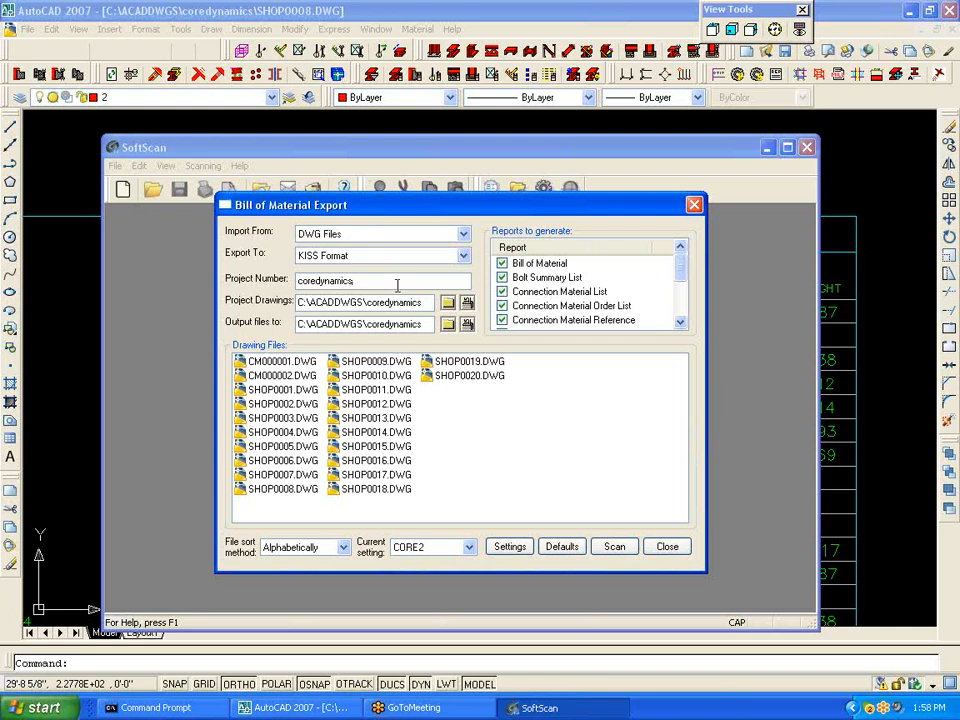
left_click(447, 301)
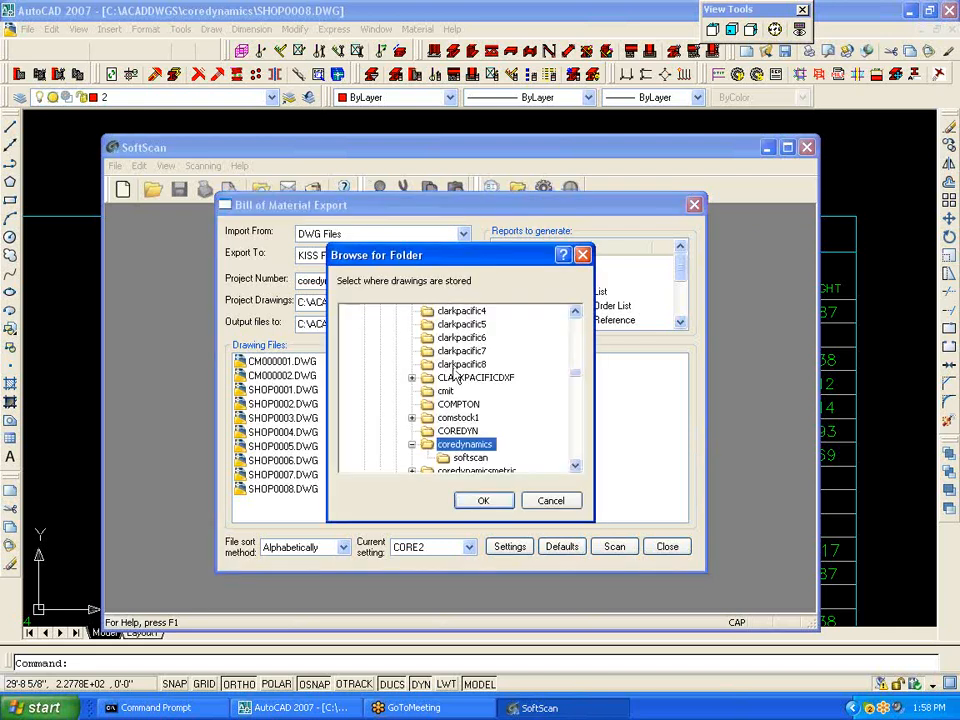
left_click(497, 505)
- Set the folder for the output files to the softscan subfolder of coredynamics
left_click(447, 323)
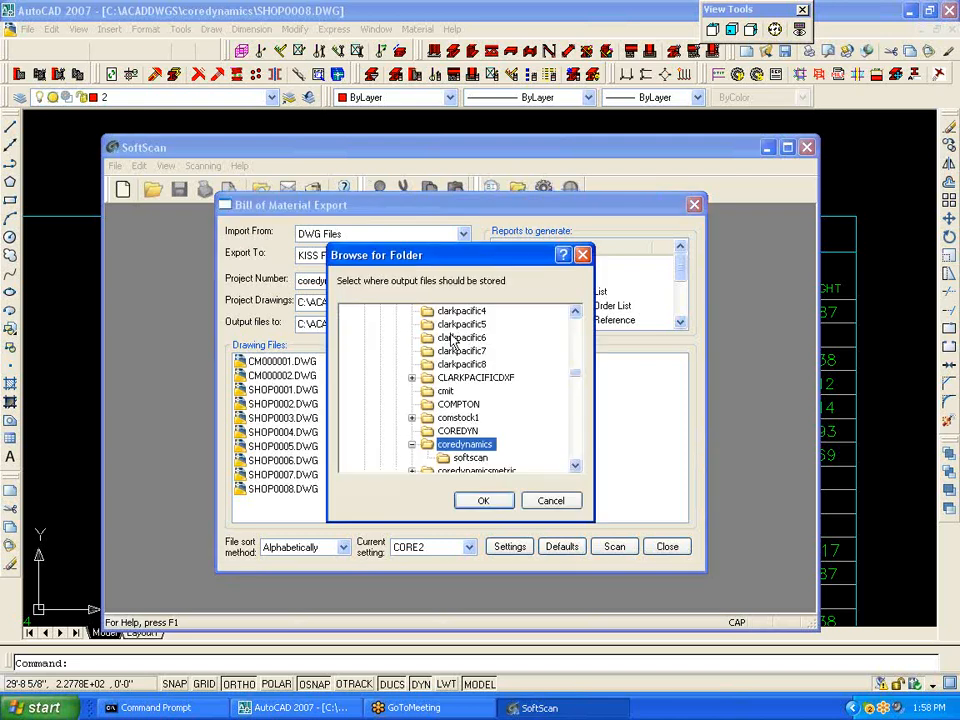
left_click(468, 457)
left_click(483, 501)
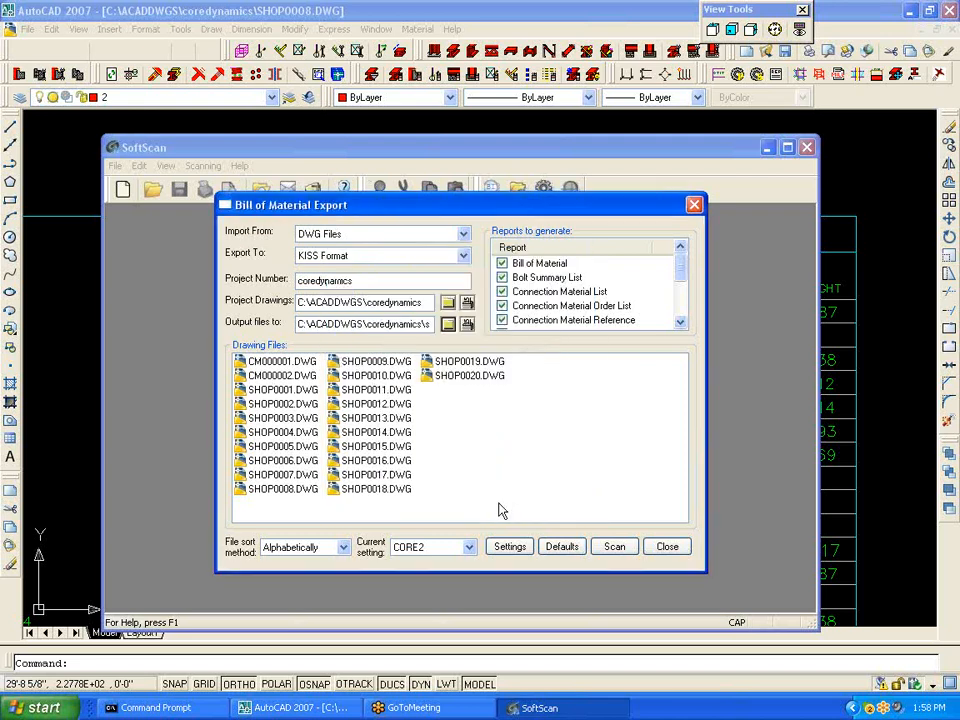
- Scan drawings SHOP0001.DWG through SHOP0020.DWG with the CORE2 setting, and close the scan report and export dialog
left_click(268, 390)
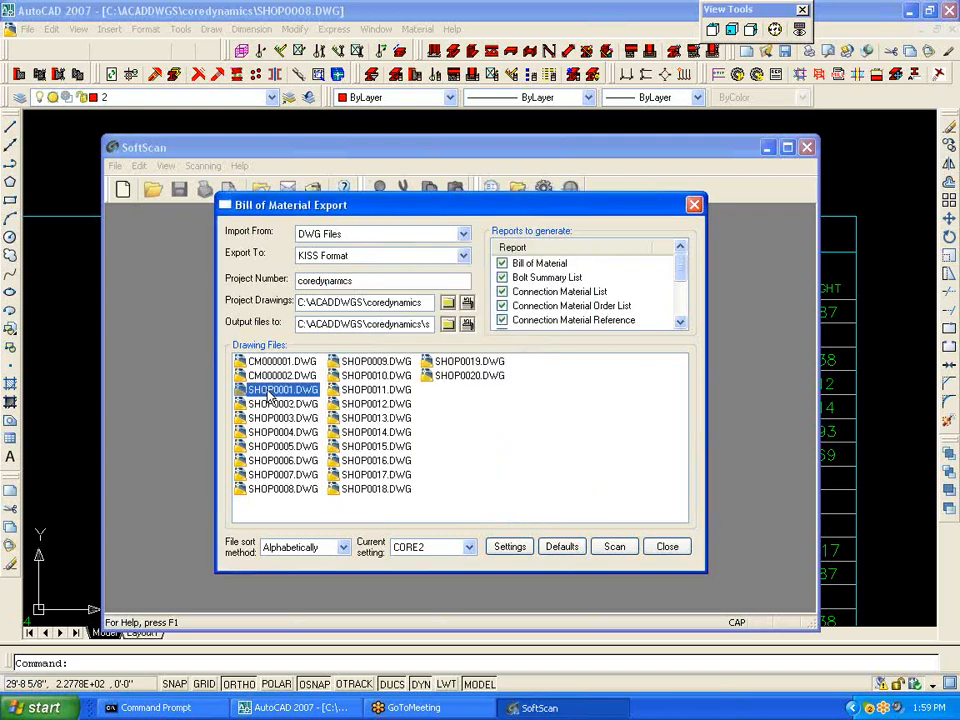
left_click(468, 377, "shift")
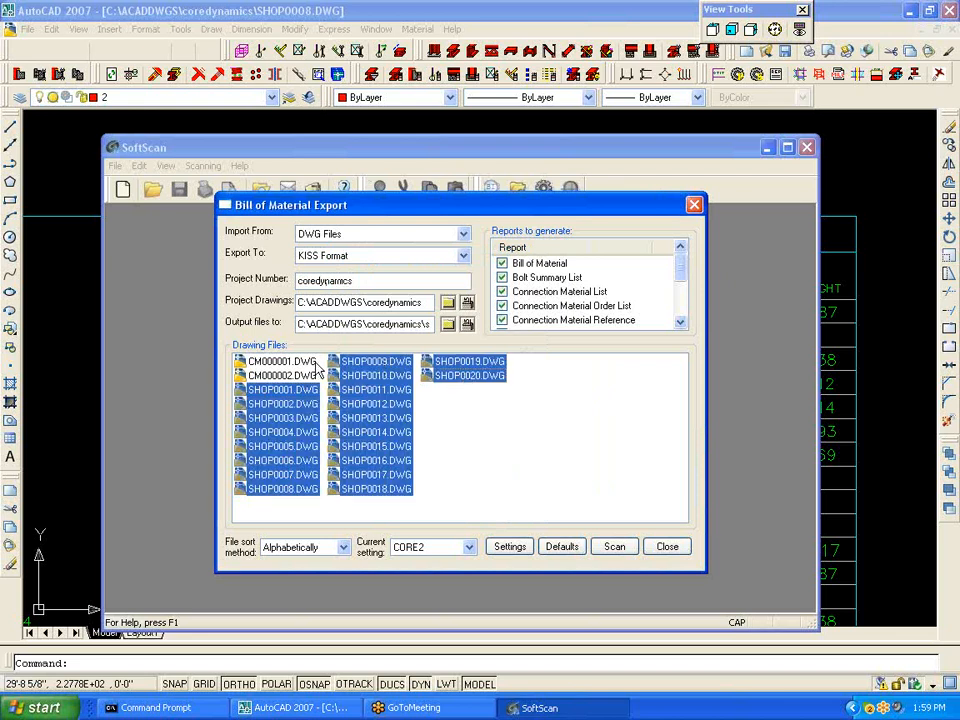
left_click(622, 548)
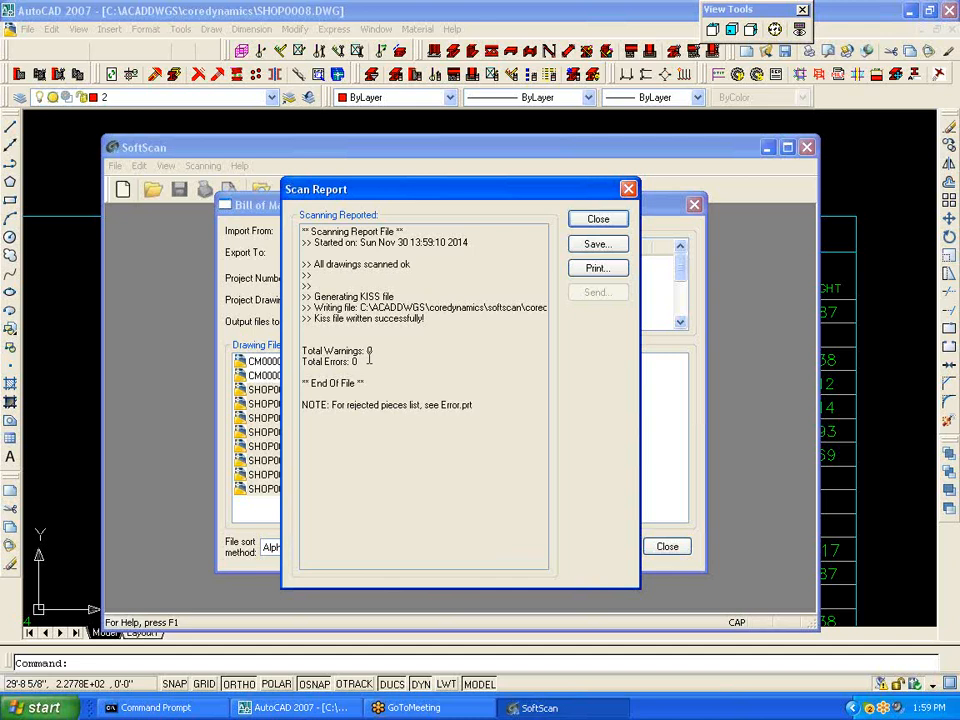
left_click(616, 220)
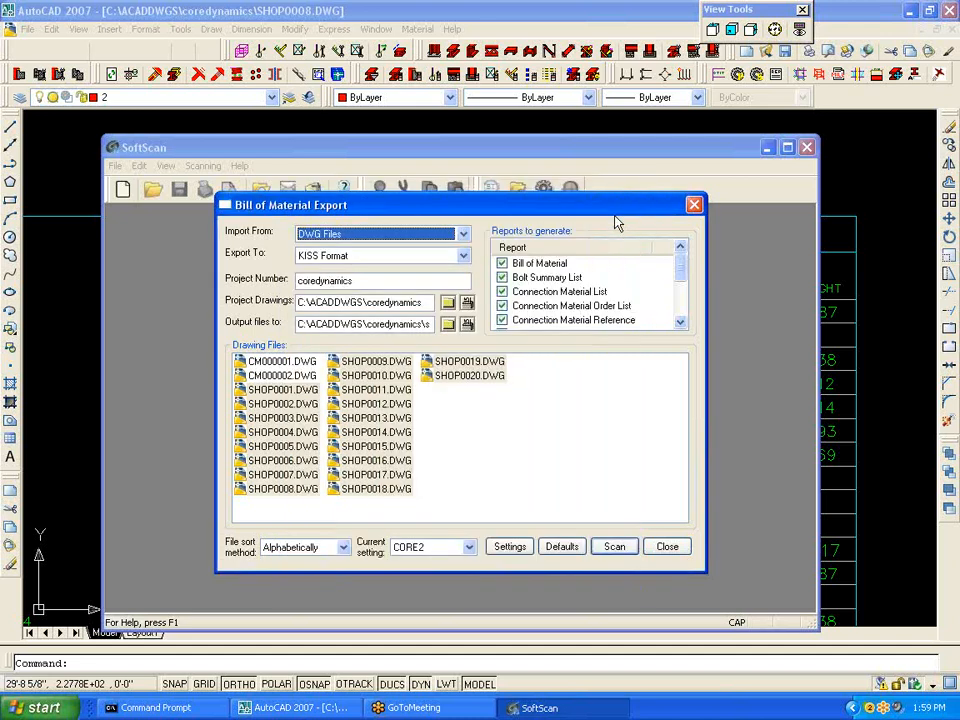
left_click(664, 551)
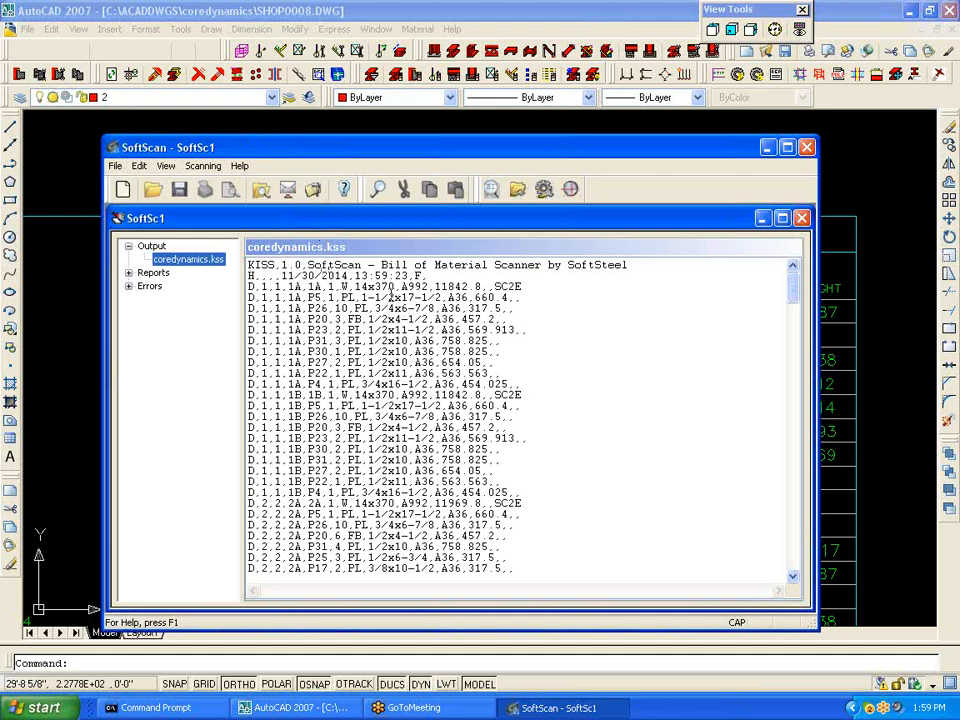
- Compare the coredynamics.kss lines for ship mark 8A with the bill of material in the AutoCAD drawing
left_click_drag(407, 156, 442, 400)
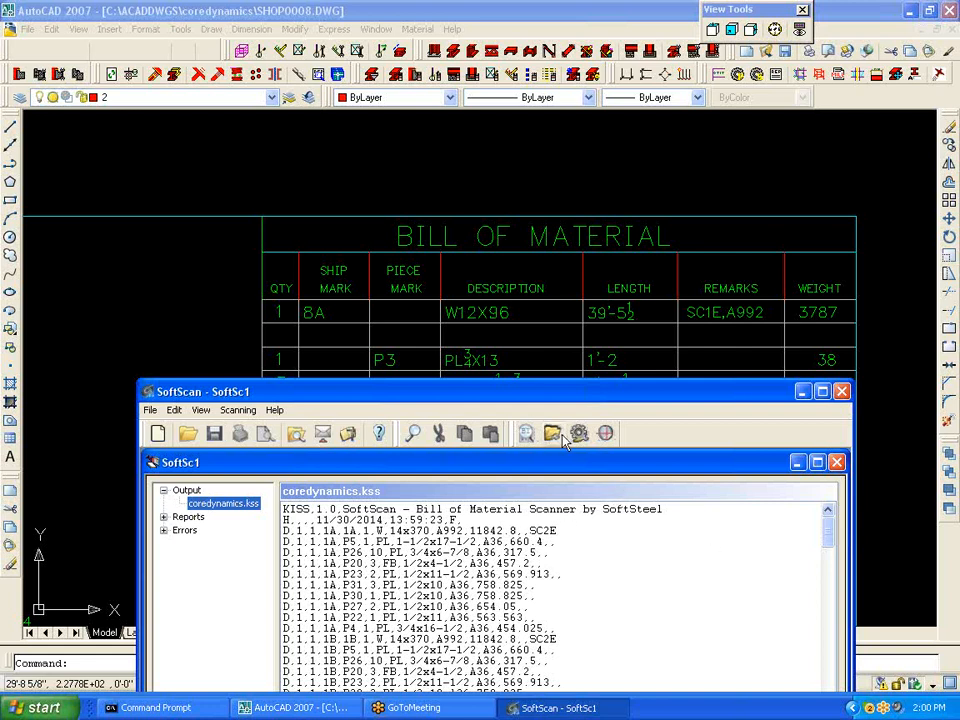
left_click_drag(527, 399, 526, 181)
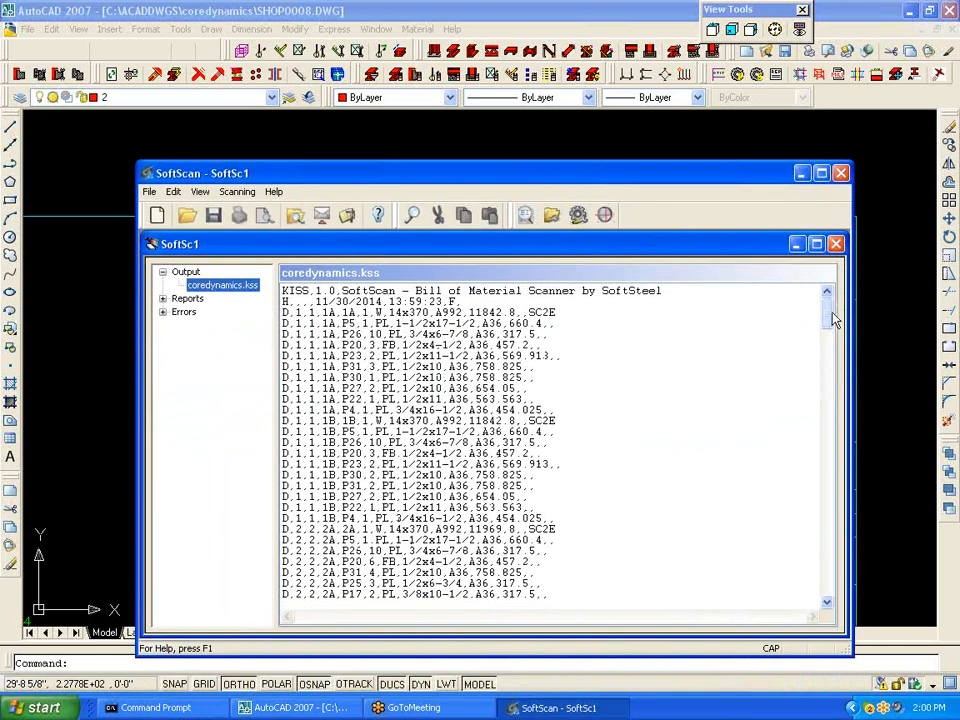
left_click_drag(831, 313, 825, 450)
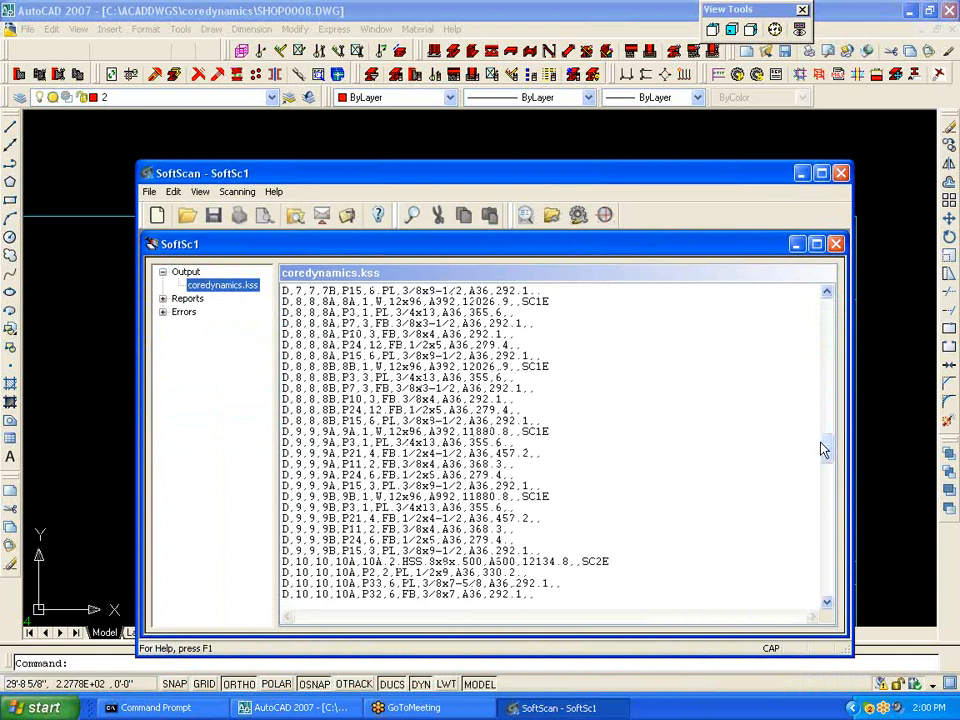
left_click_drag(613, 174, 621, 437)
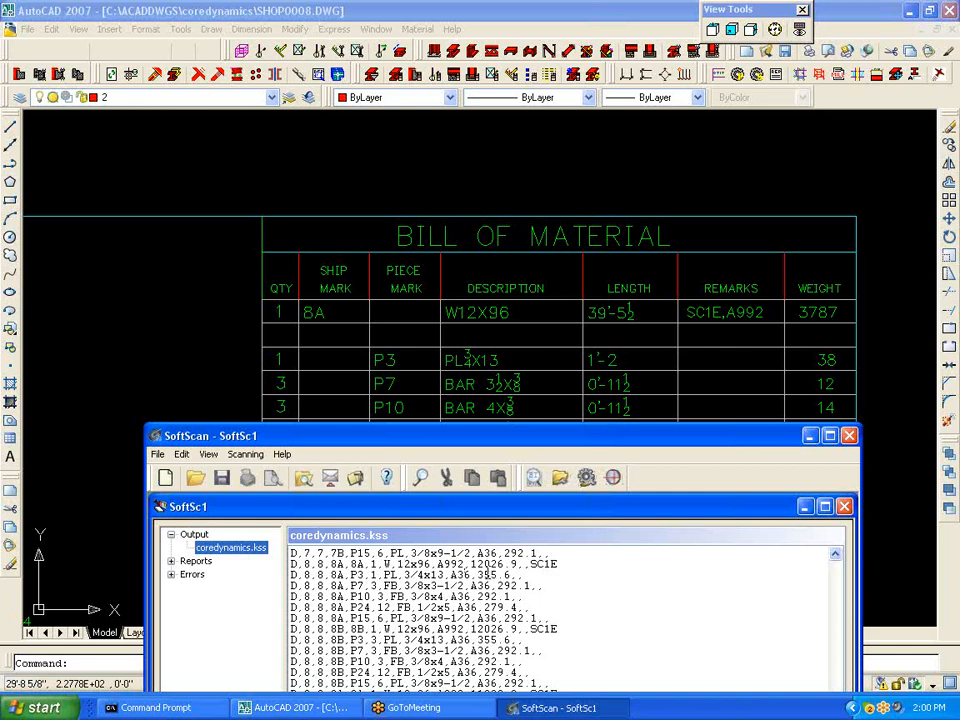
left_click_drag(489, 437, 489, 154)
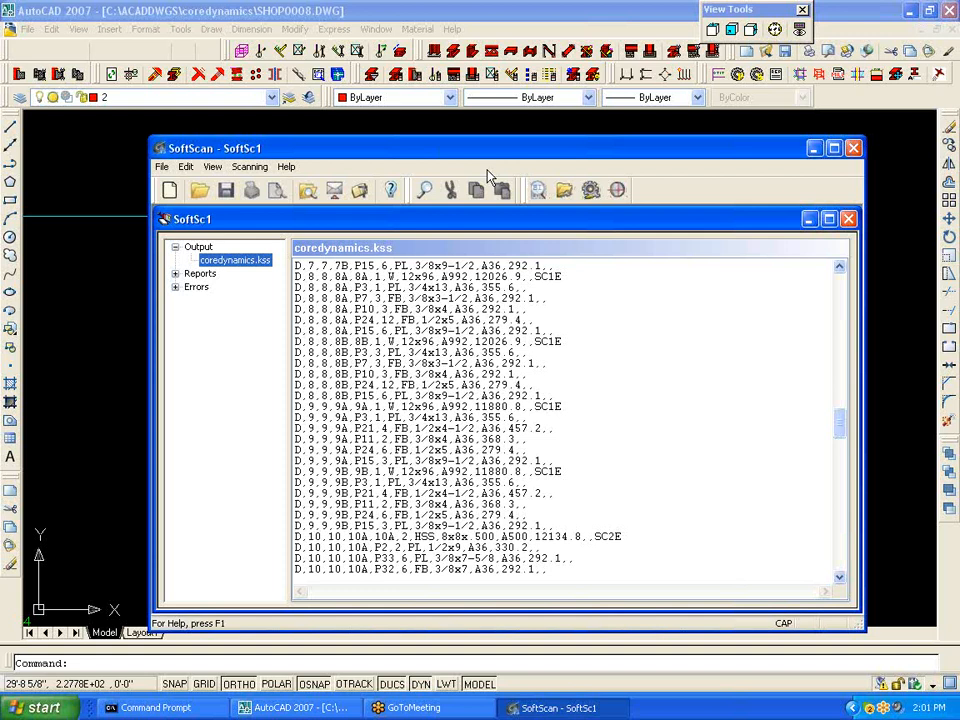
- Open the generated reports and examine the Bill of Material report's assemblies
left_click(200, 273)
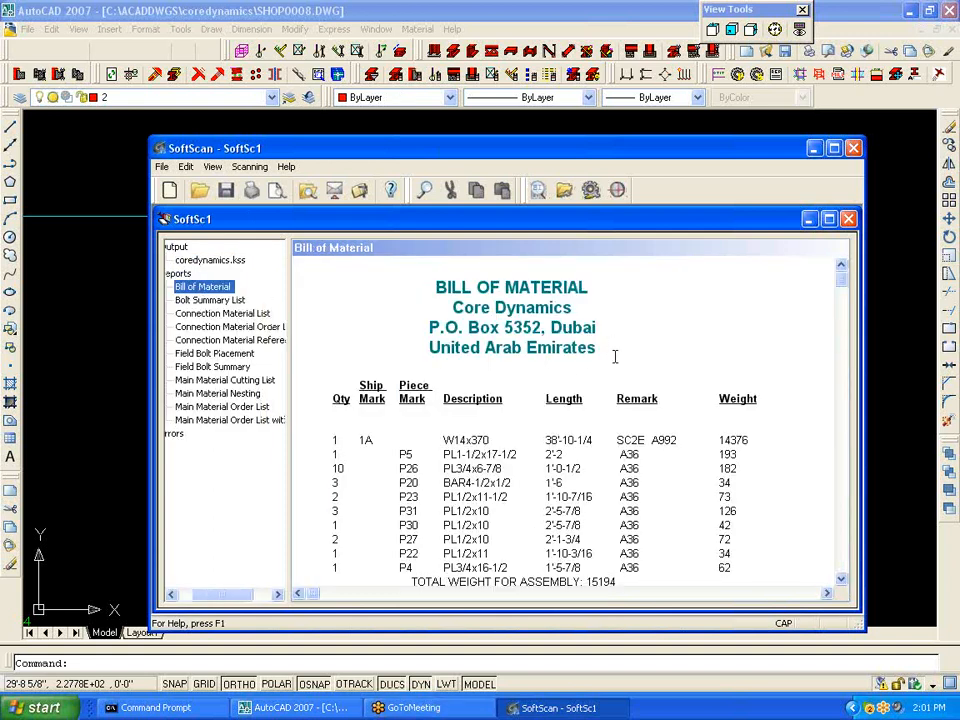
left_click(519, 466)
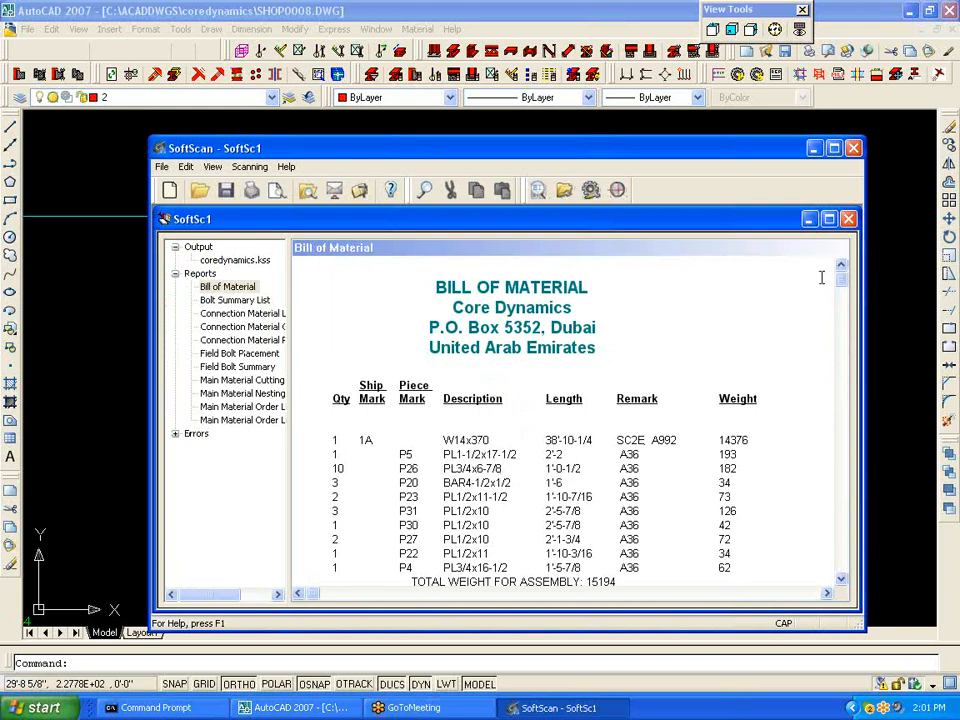
left_click(842, 300)
scroll(842, 300, "up", 1)
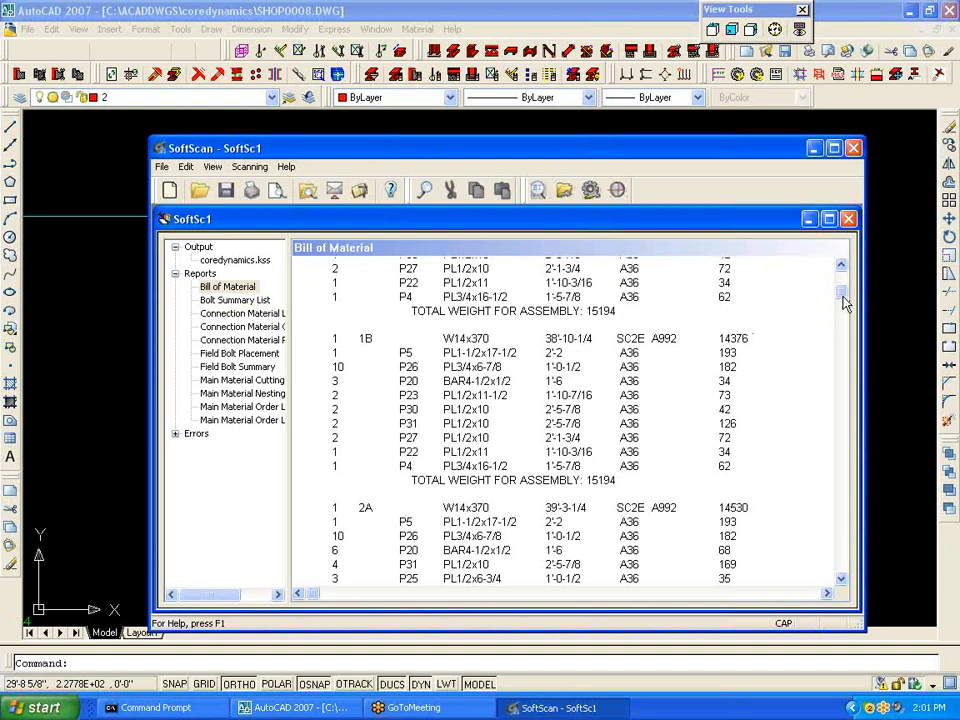
left_click_drag(842, 298, 840, 274)
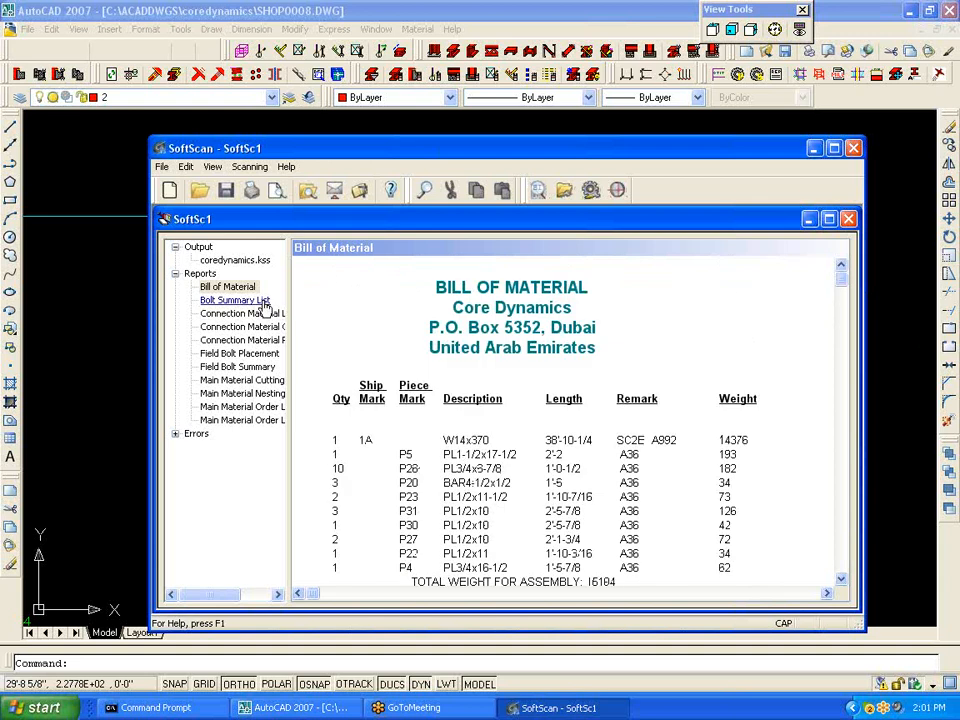
- Review the bolt and connection material reports, from the Bolt Summary List through the Field Bolt Summary
left_click(230, 300)
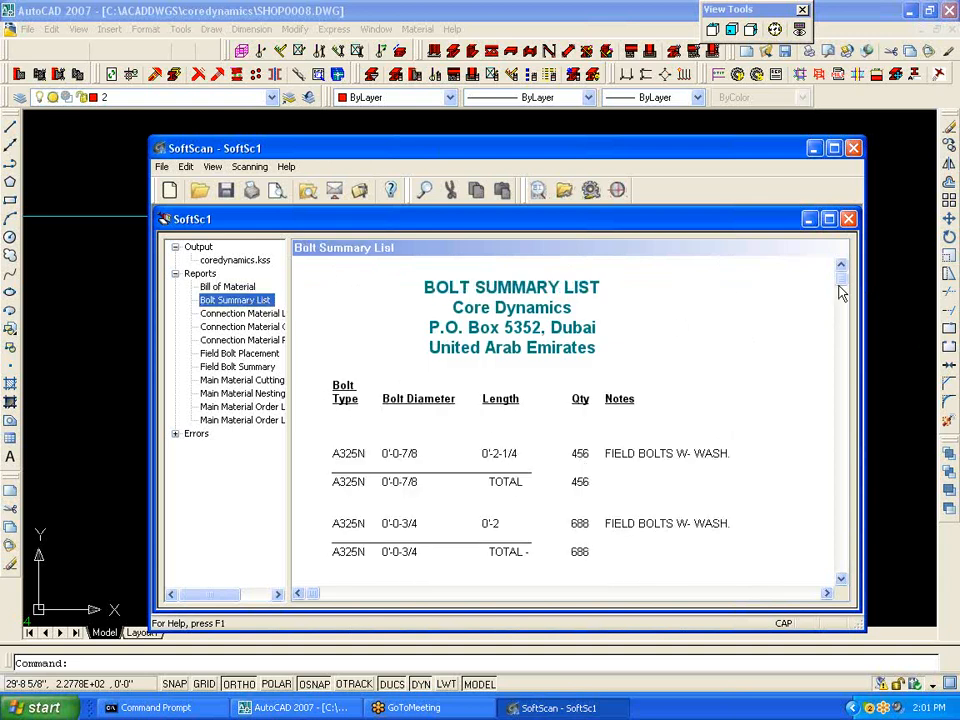
left_click(245, 313)
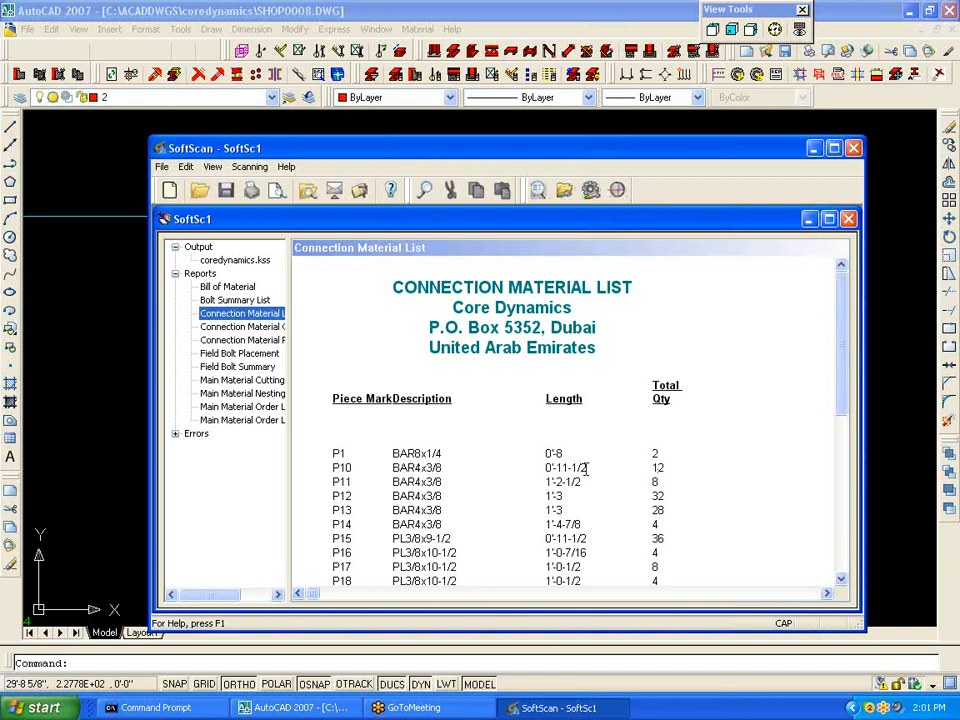
left_click(277, 331)
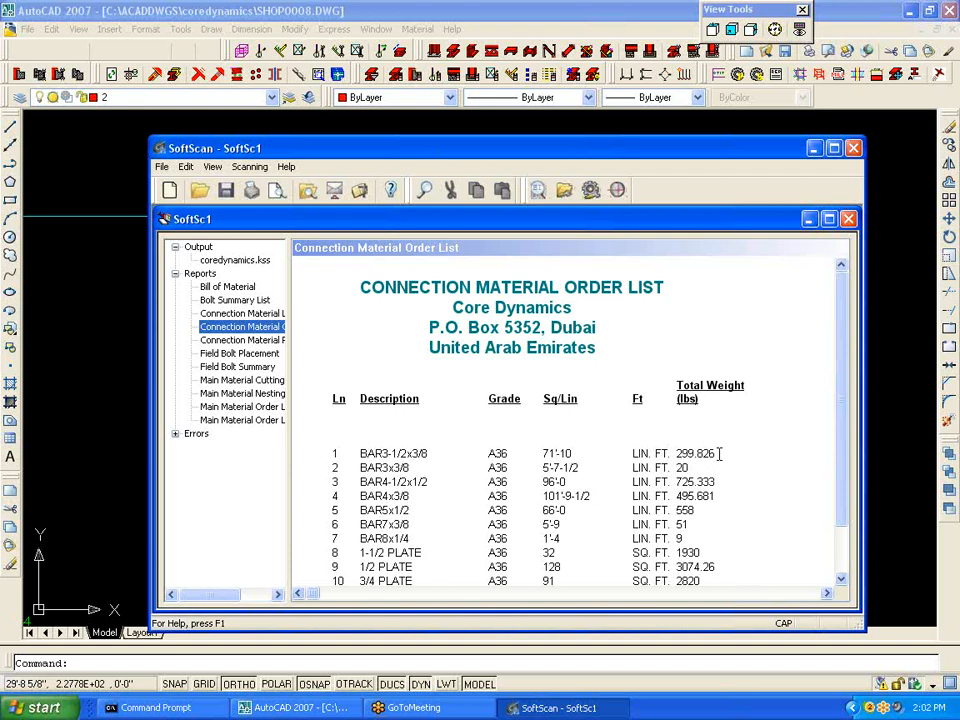
left_click(240, 340)
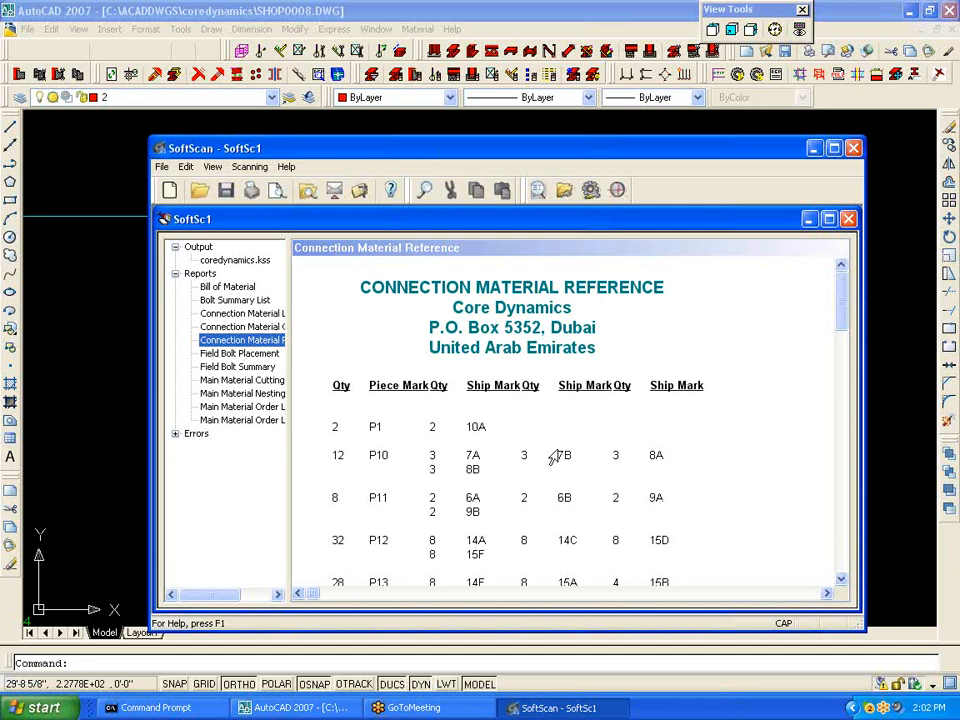
left_click(245, 354)
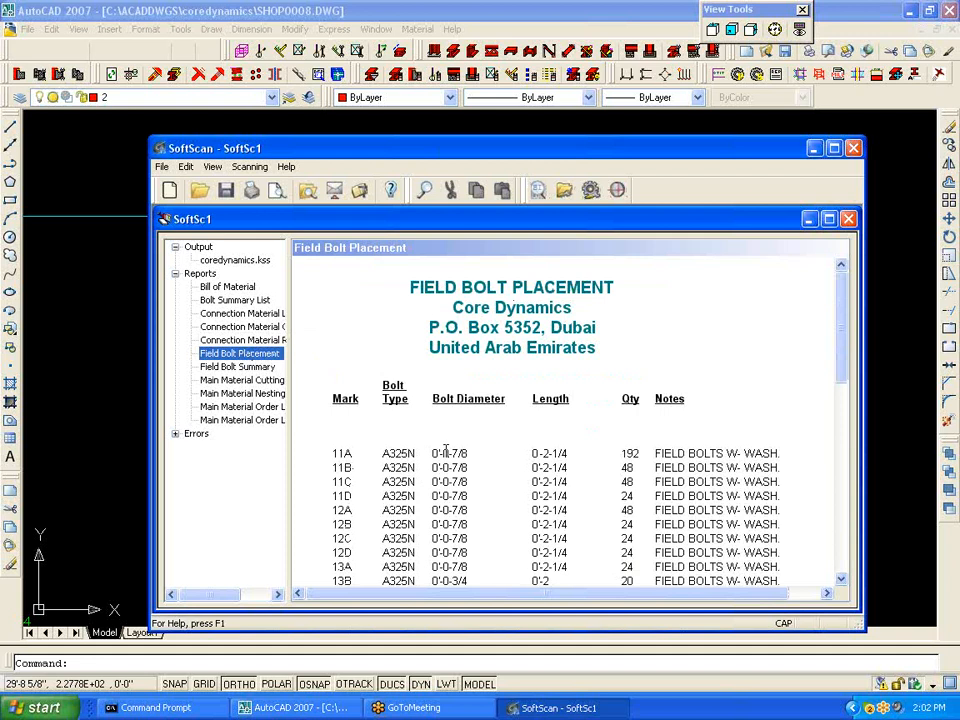
left_click(230, 367)
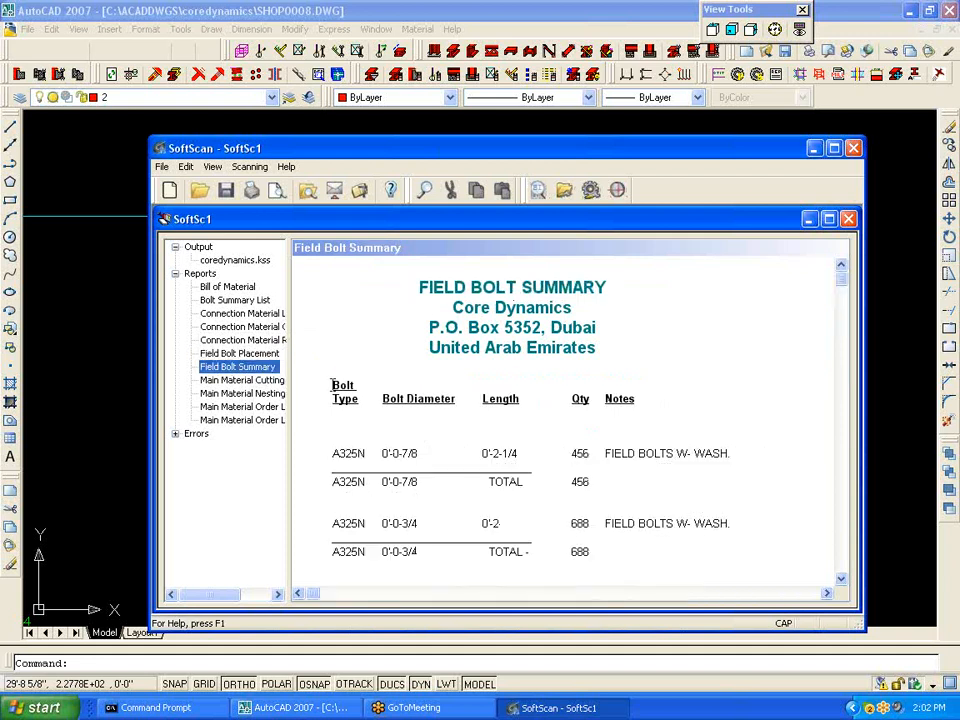
- Examine the marks, grades, lengths and weights in the Main Material Cutting List
left_click(277, 384)
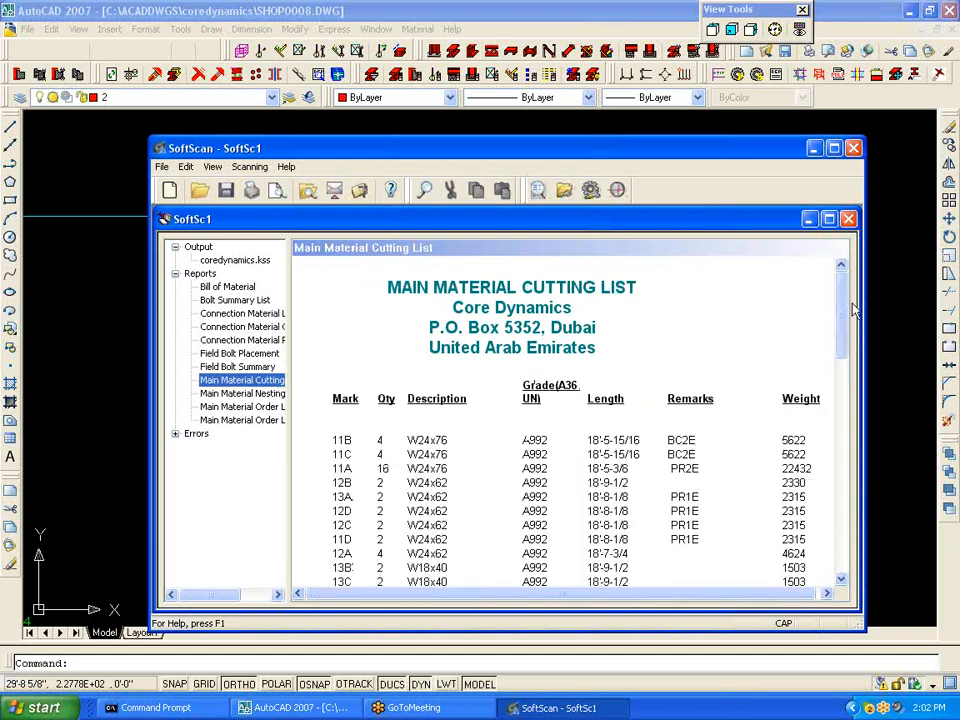
scroll(845, 313, "down", 1)
mouse_move(845, 306)
left_mouse_down()
mouse_move(845, 411)
mouse_move(840, 292)
left_mouse_up()
- Read the Main Material Nesting report down to its nested and cut-to-length summaries, and open the Main Material Order List
left_click(232, 392)
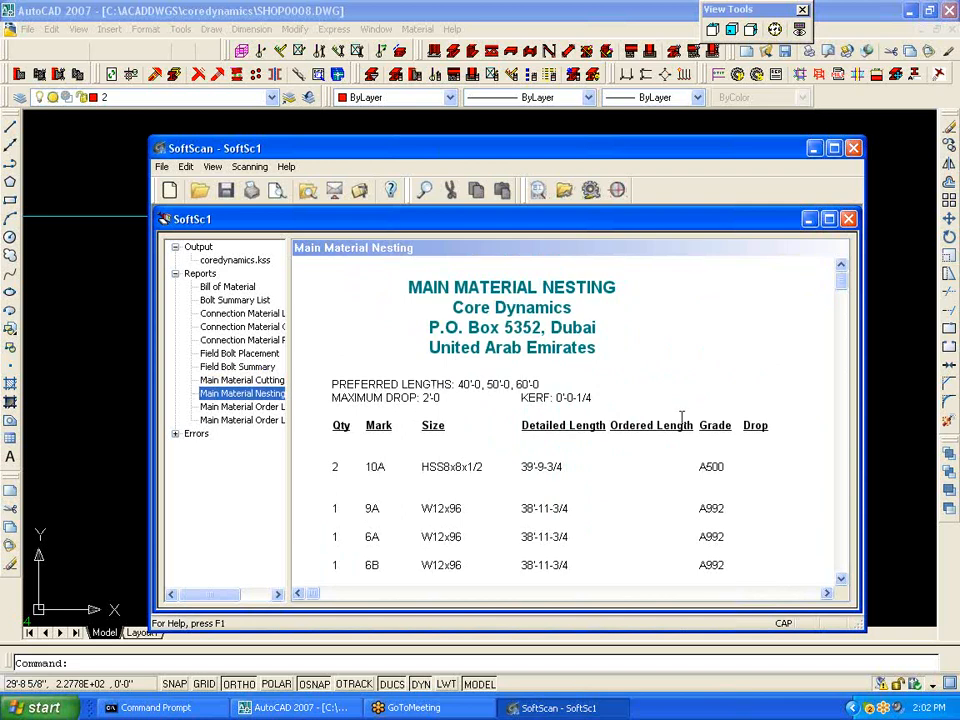
left_click_drag(841, 288, 840, 320)
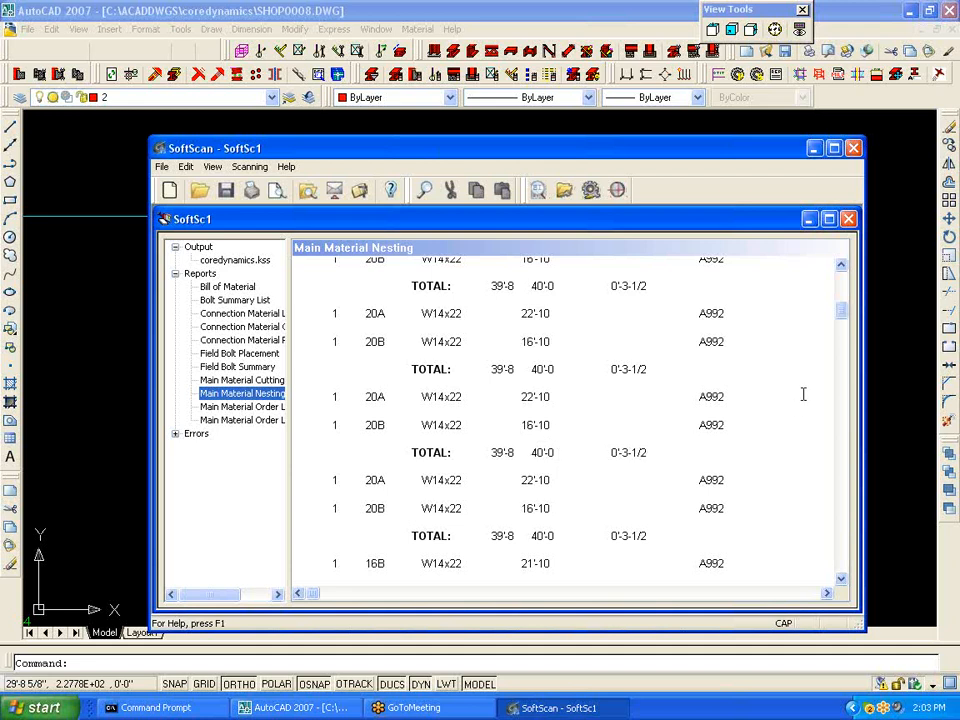
left_click_drag(841, 312, 837, 478)
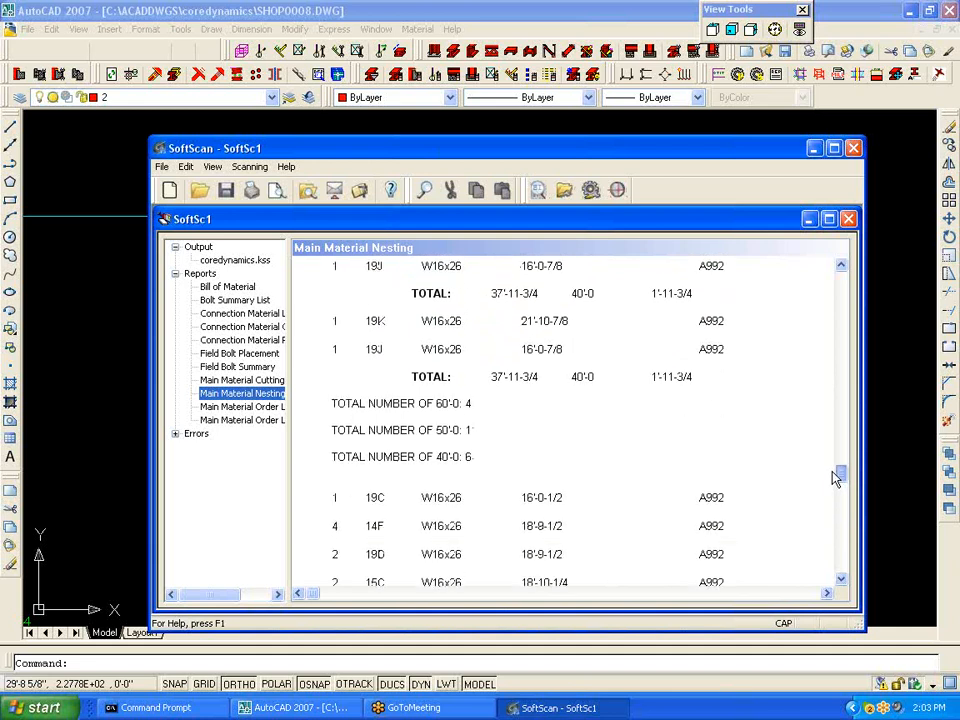
left_click_drag(833, 478, 833, 536)
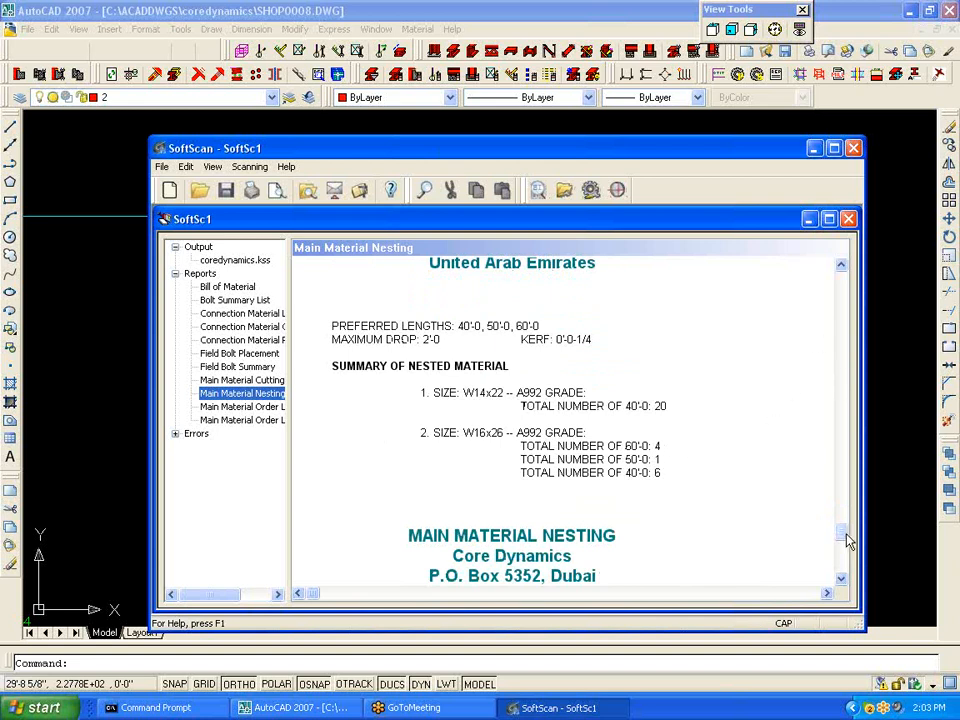
left_click_drag(845, 538, 842, 557)
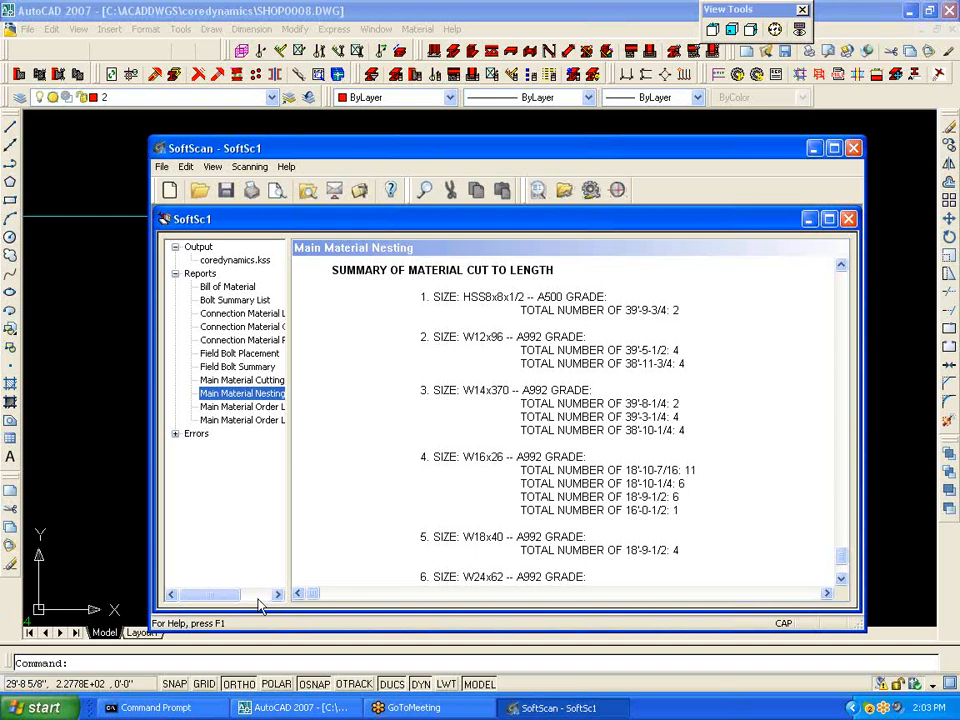
left_click(262, 410)
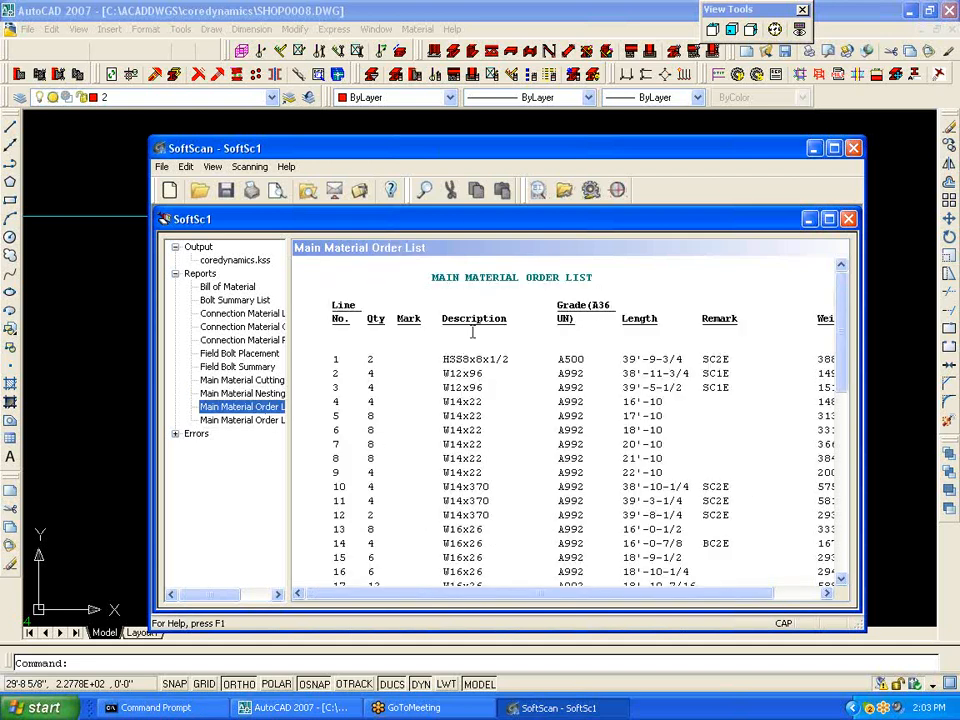
- View the Main Material Order List with Marks, and show the troubleshooting results to compare the Processed BOM with the Raw BOM
left_click(258, 422)
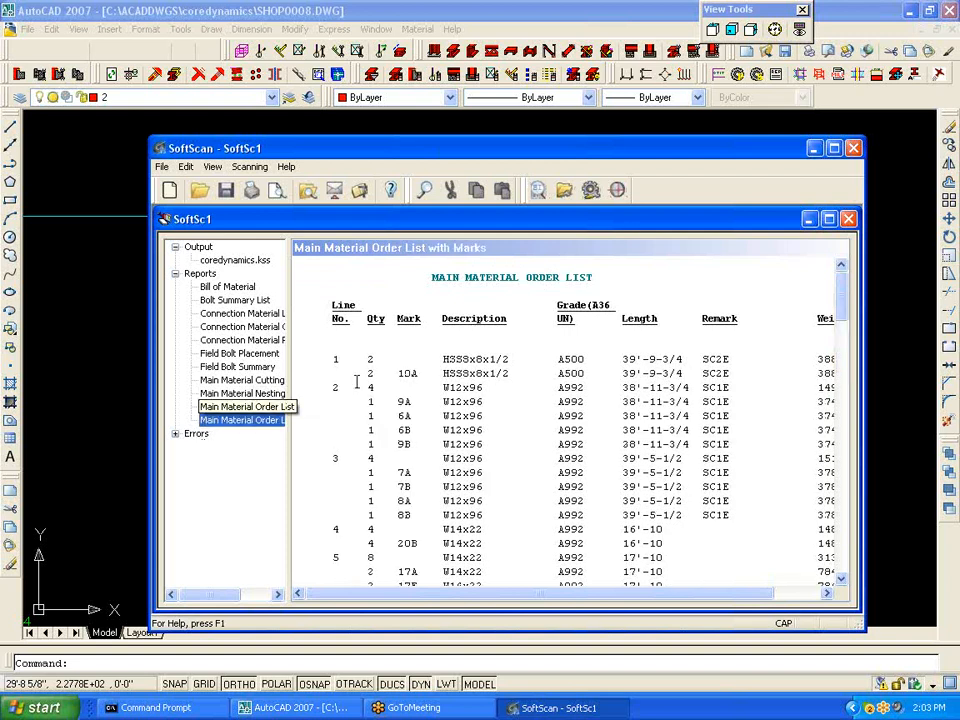
left_click(617, 190)
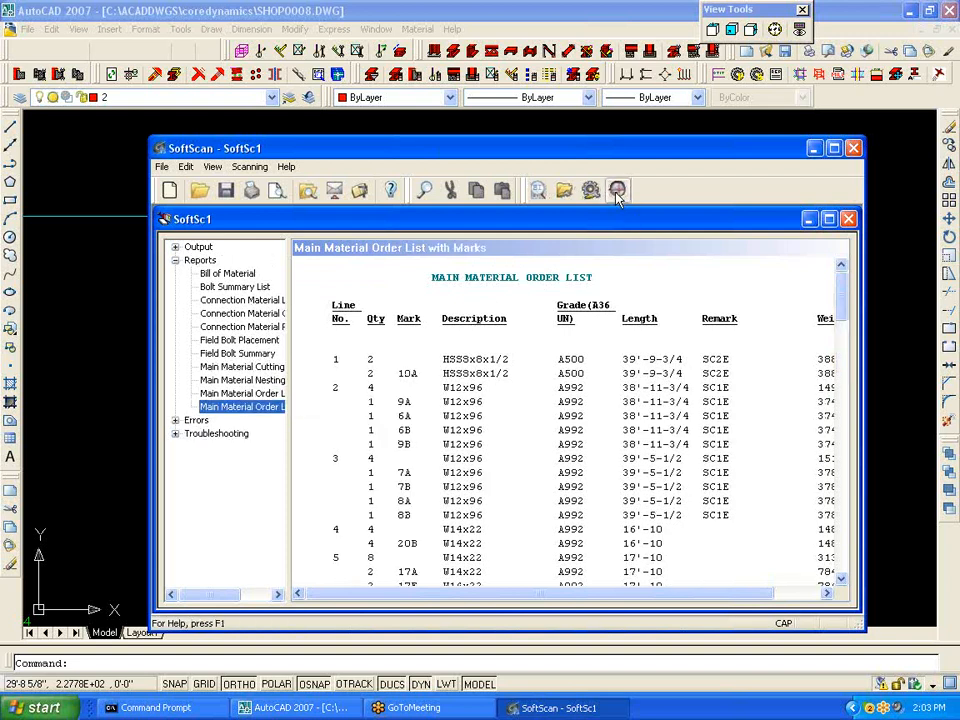
left_click(228, 435)
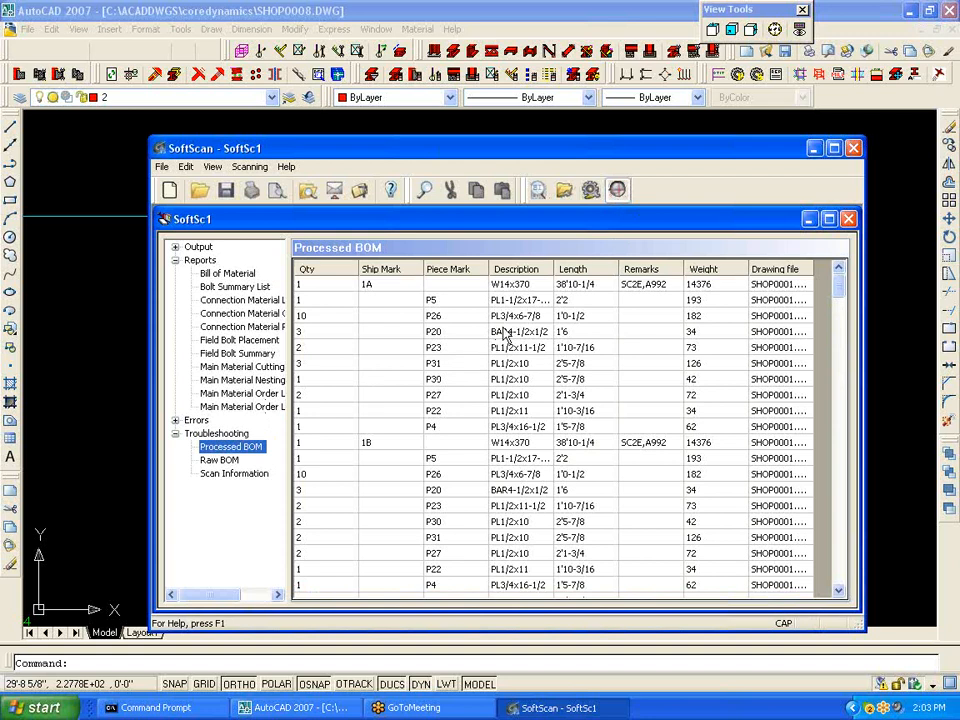
left_click(221, 459)
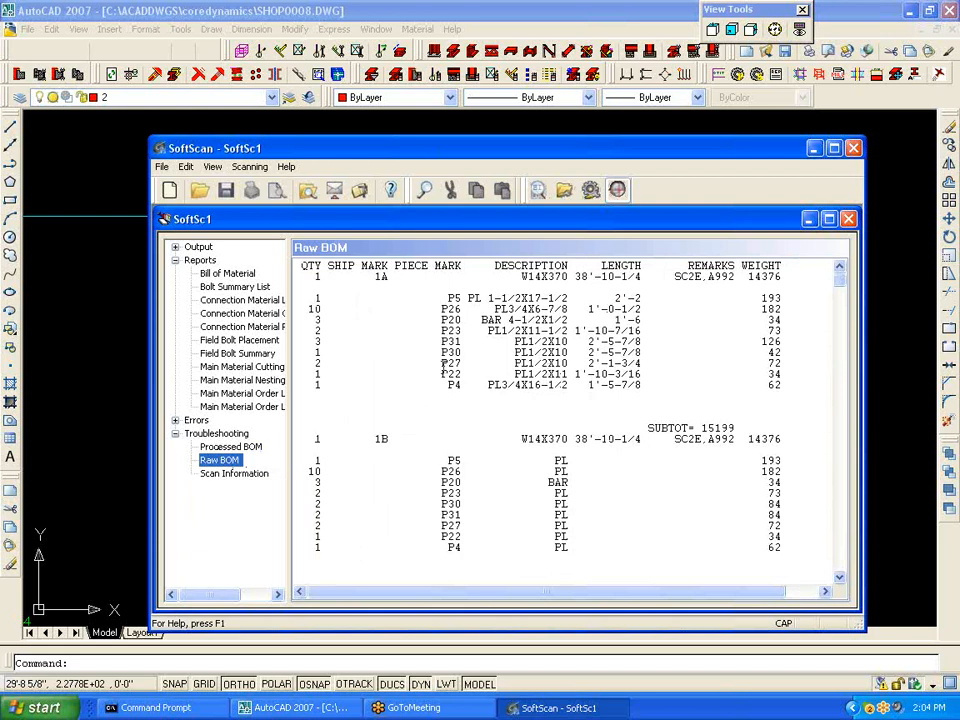
left_click(228, 446)
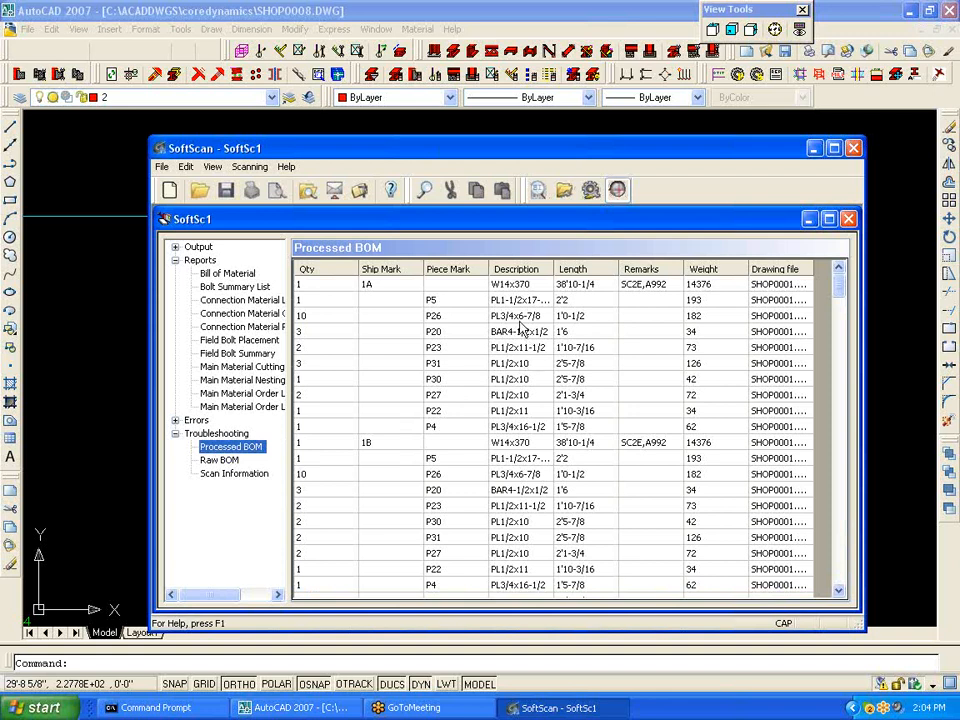
- Examine the scan information for SHOP0001.DWG, including the drawing itself in AutoCAD and its detected BOM column headers
left_click(230, 473)
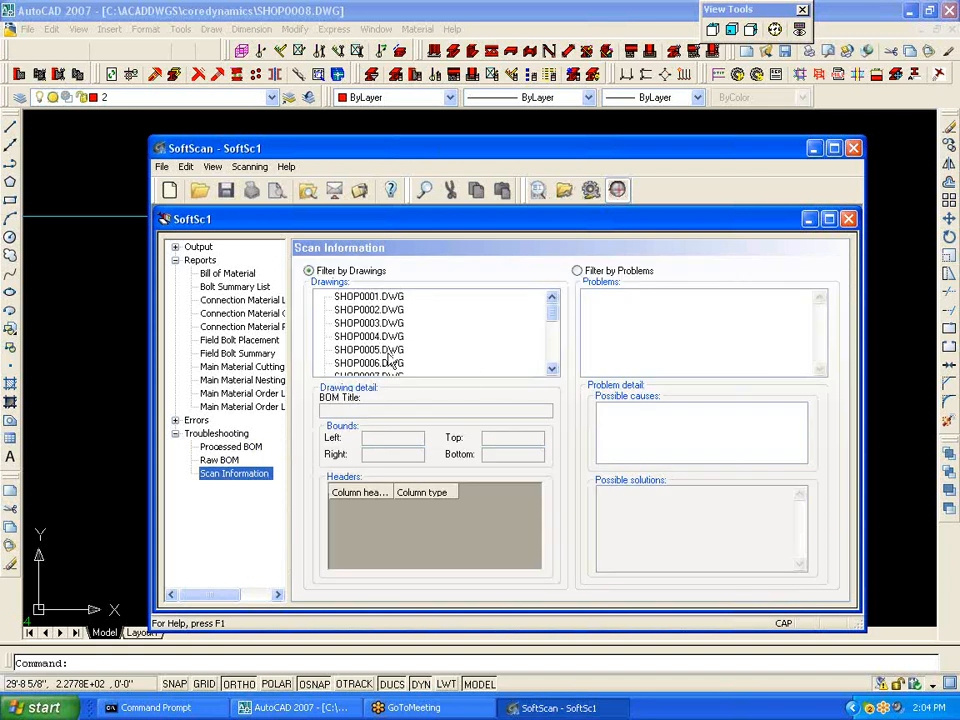
left_click(385, 299)
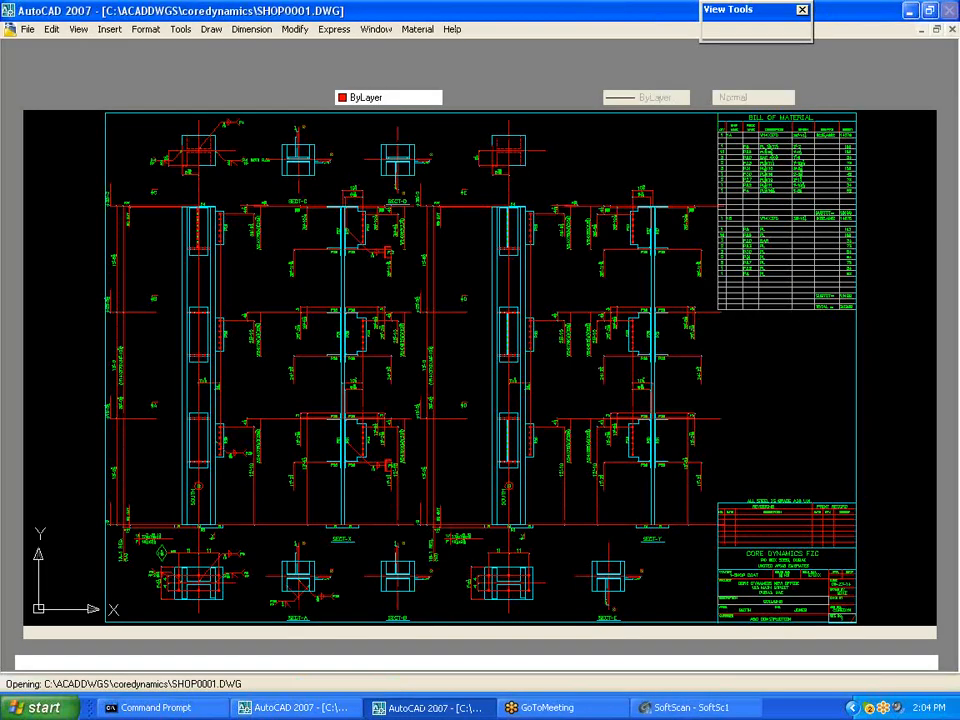
double_click(9, 10)
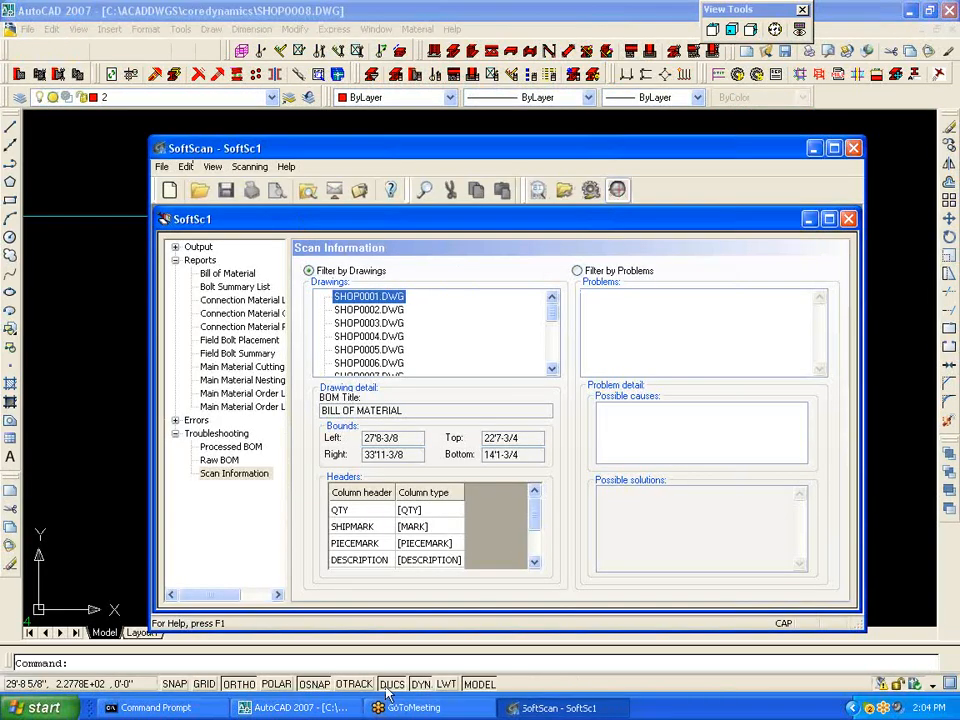
scroll(533, 516, "down", 3)
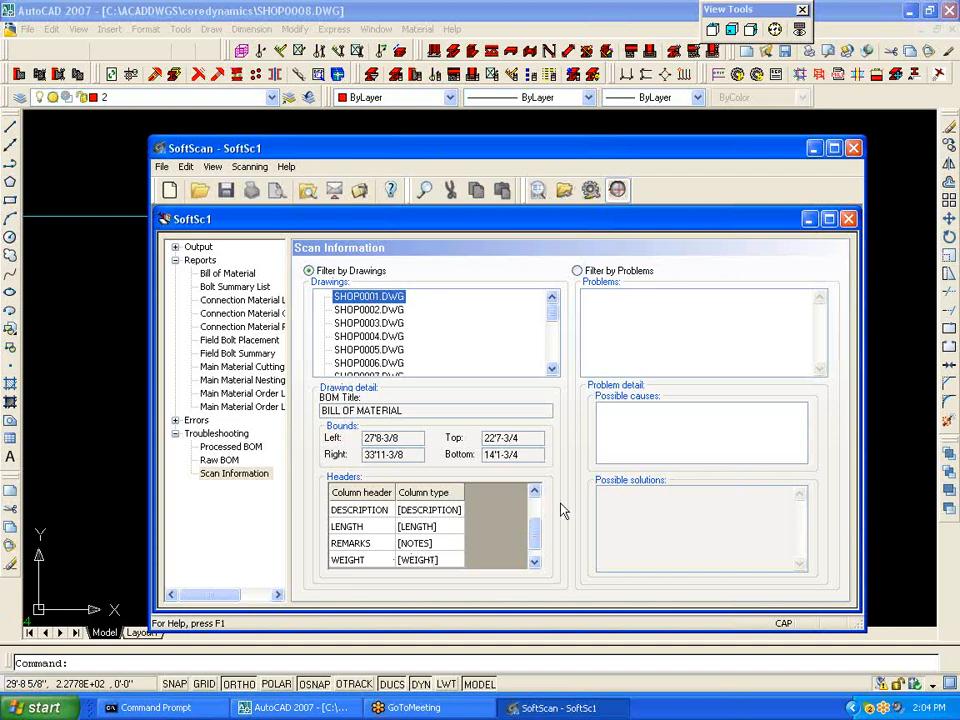
left_click_drag(534, 536, 534, 501)
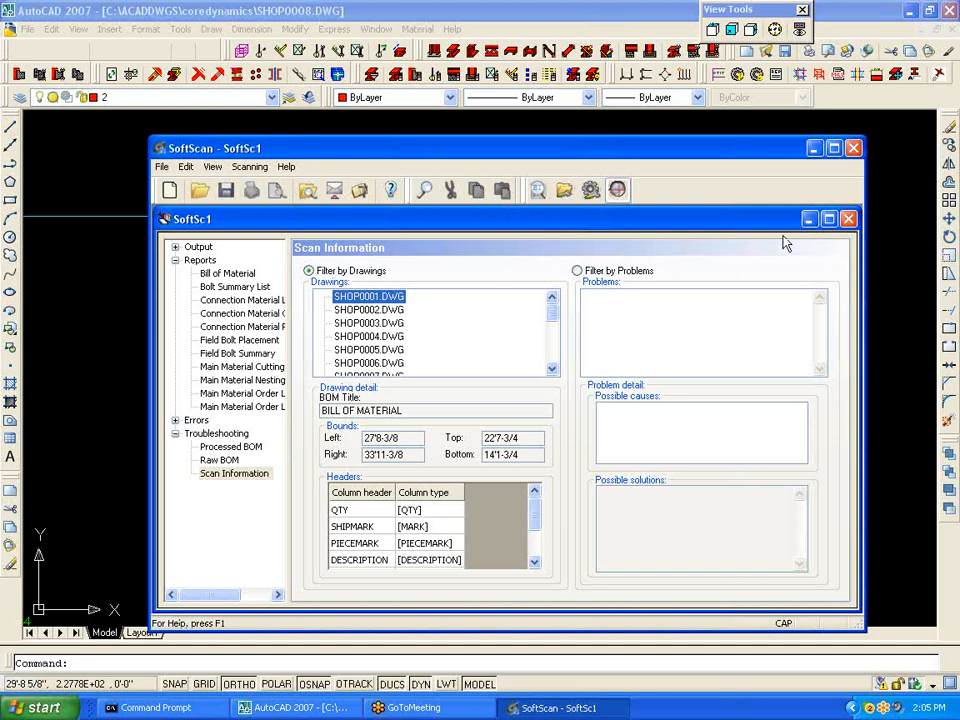
- Consult the help topic for the configuration's input/output settings, leave the configuration unchanged, and view the general help's welcome page
left_click(589, 189)
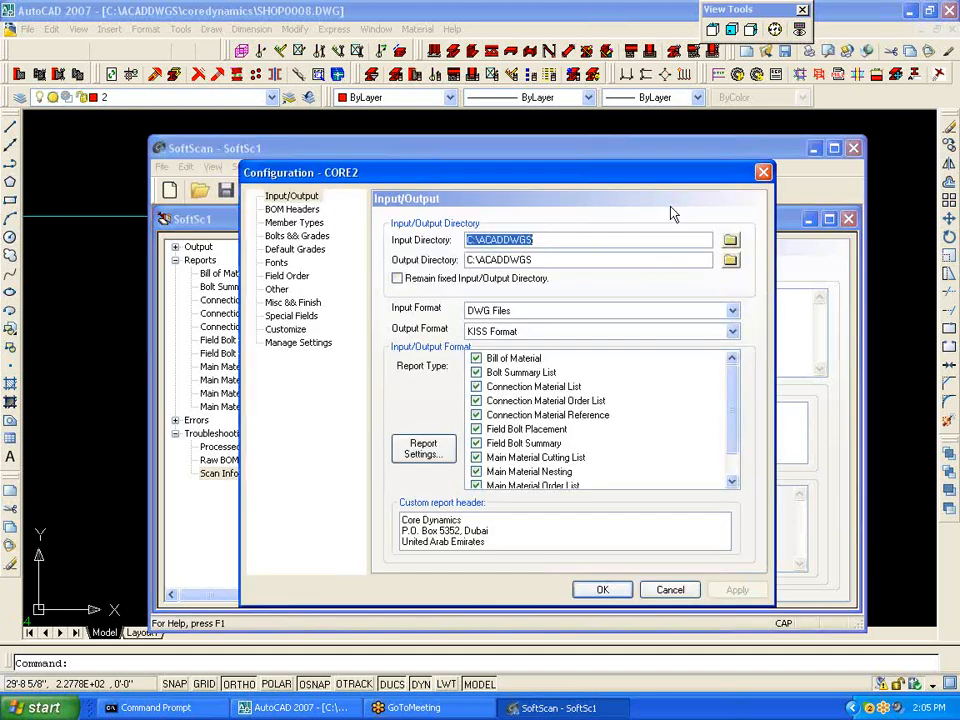
key("F1")
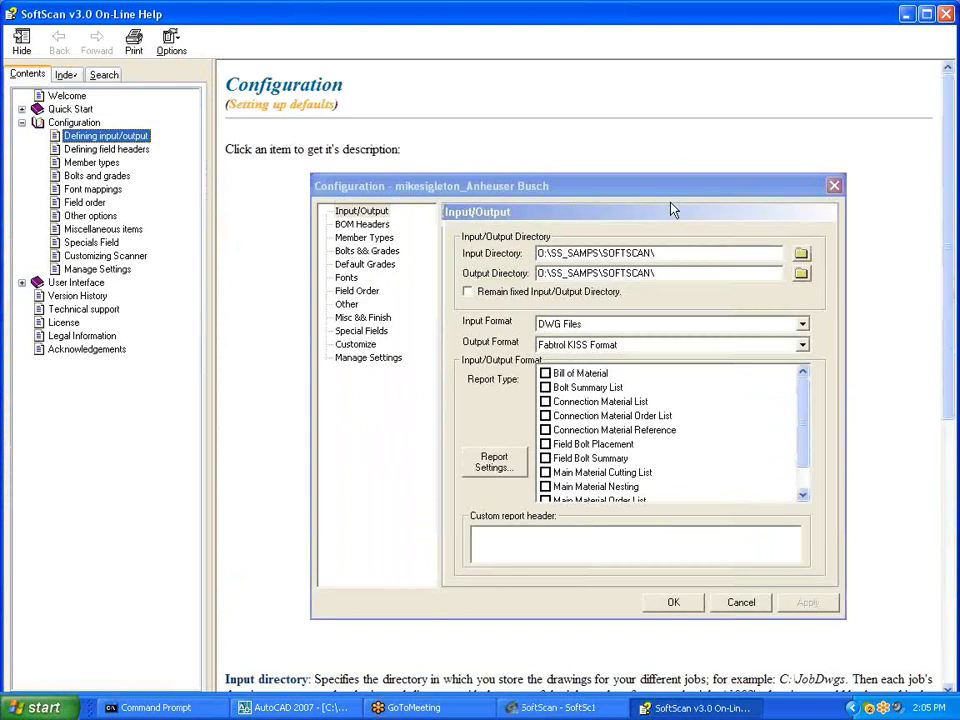
left_click(946, 14)
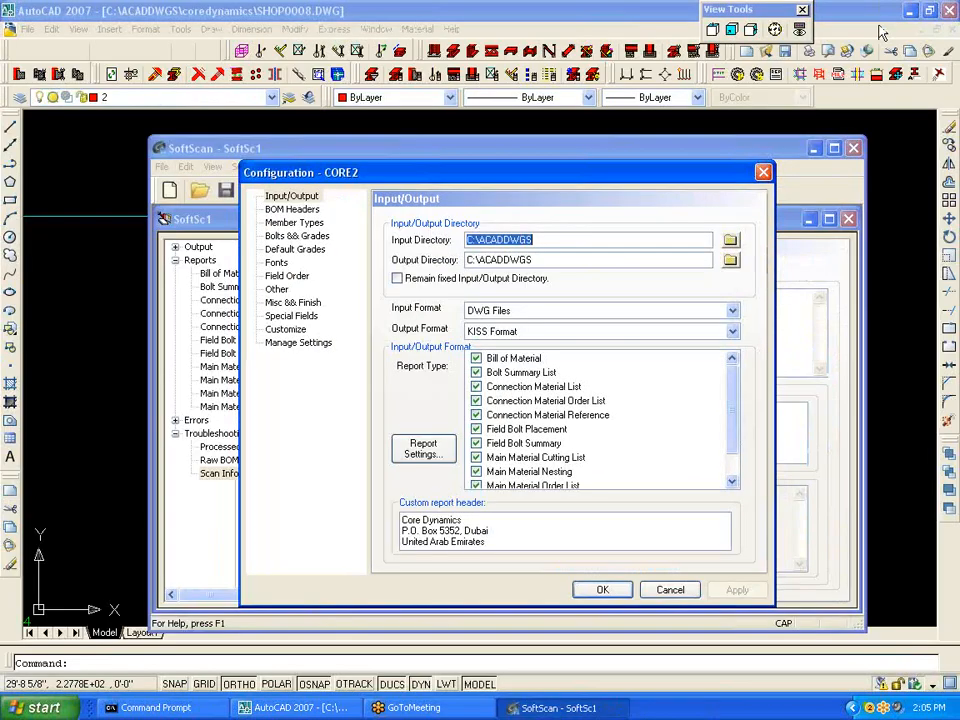
left_click(653, 593)
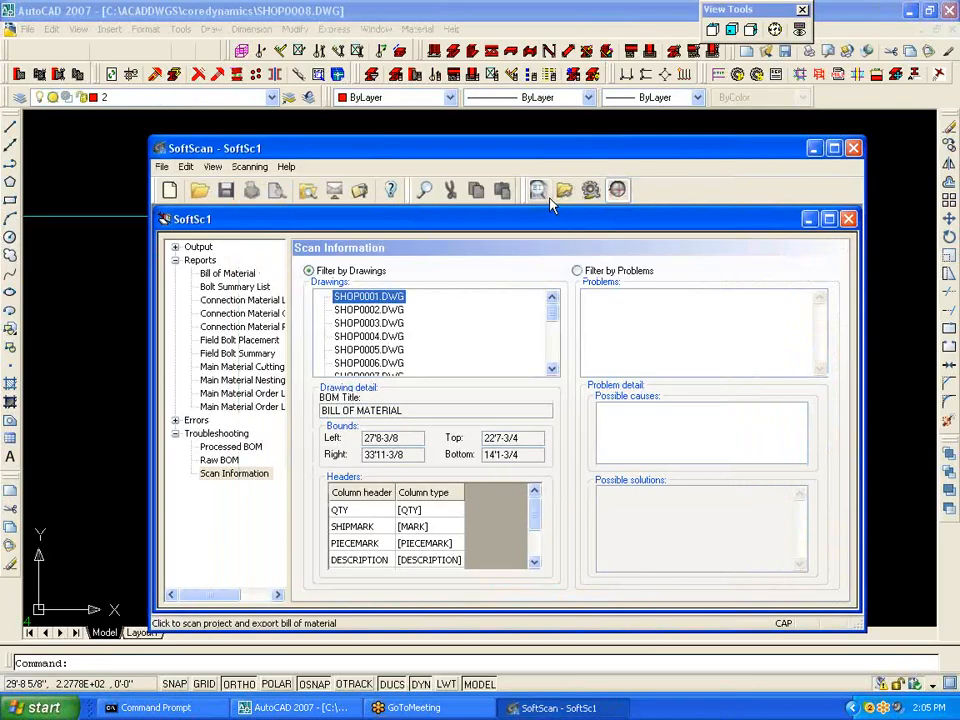
left_click(390, 190)
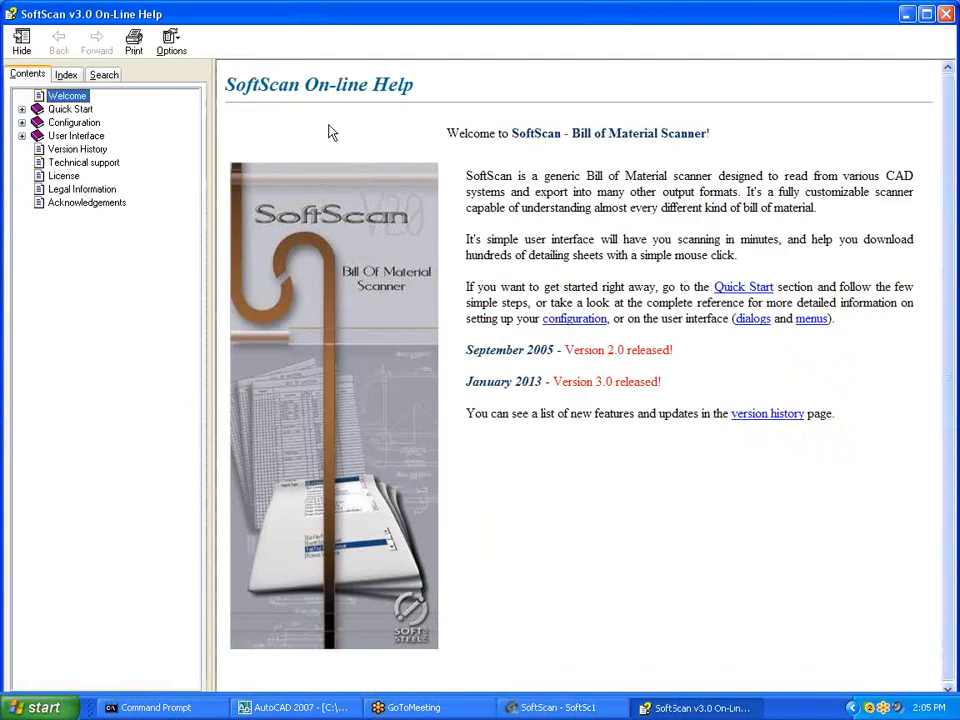
left_click(945, 14)
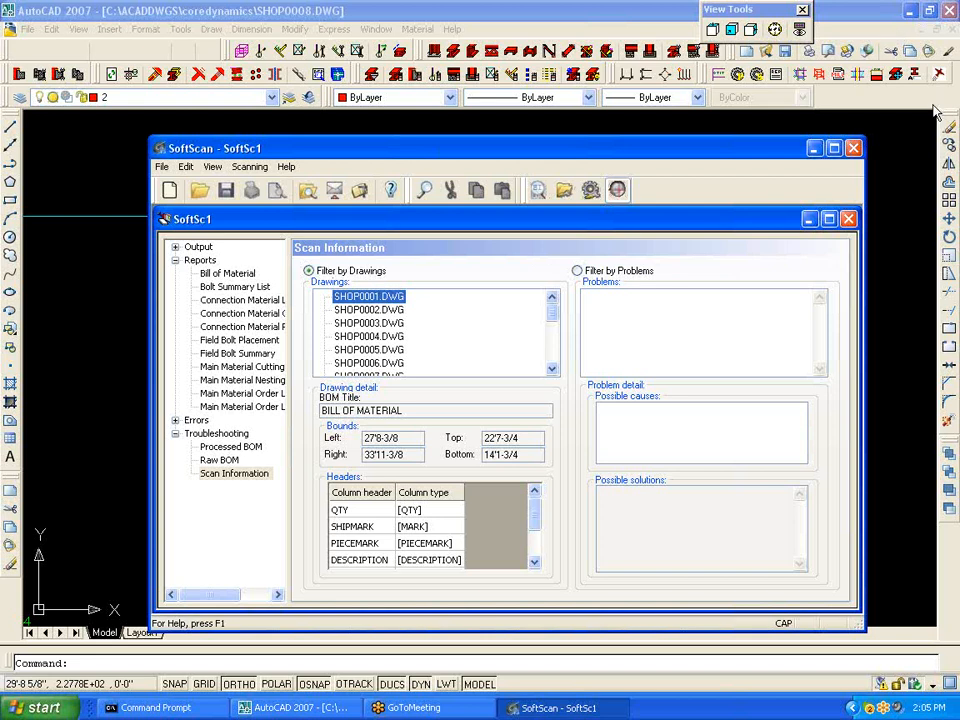
- Close SoftScan without saving the changes to SoftSc1
left_click(855, 148)
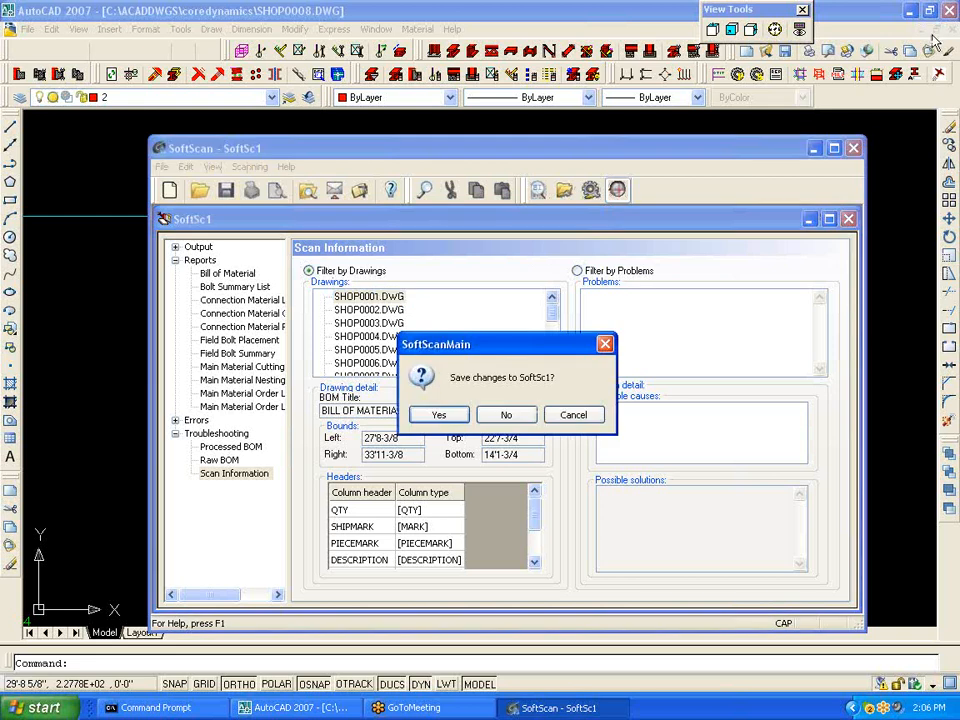
left_click(506, 413)
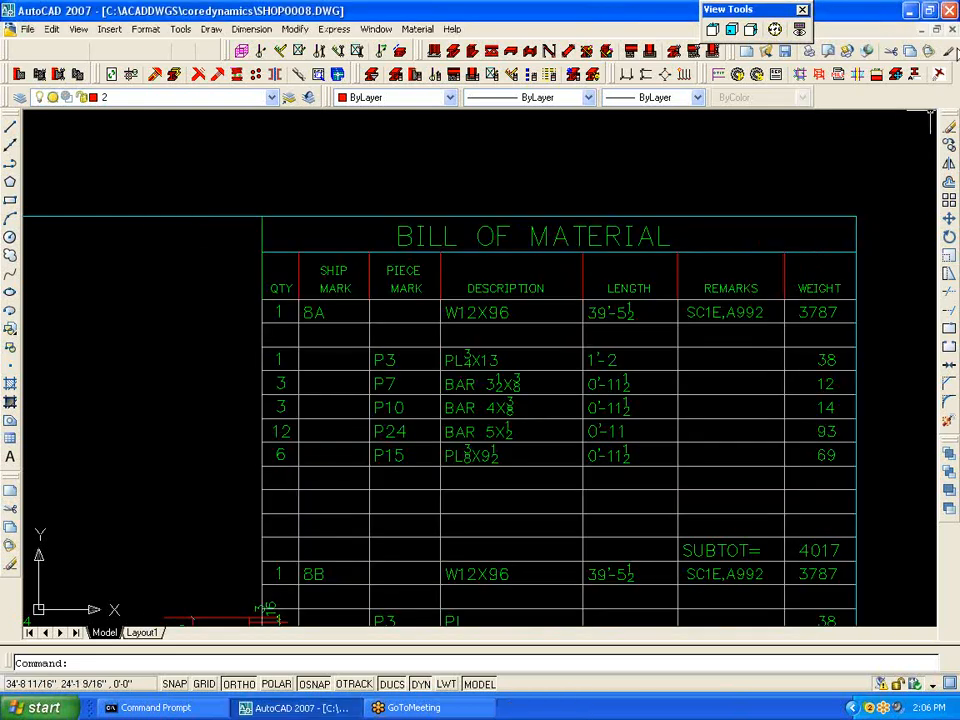